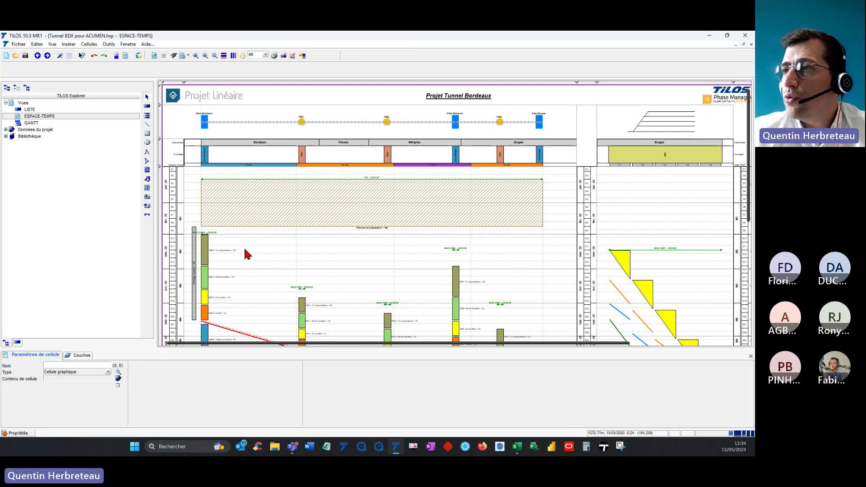
Step: Examine the Tunnel Bordeaux space-time diagram, including its header, the preparation period, station and shaft works, and tunnel progress lines
scroll(247, 255, "down", 5)
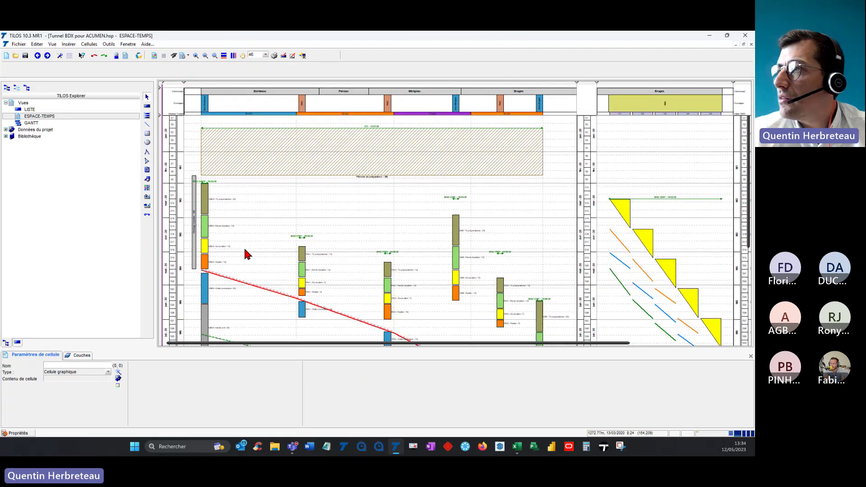
scroll(248, 255, "down", 1)
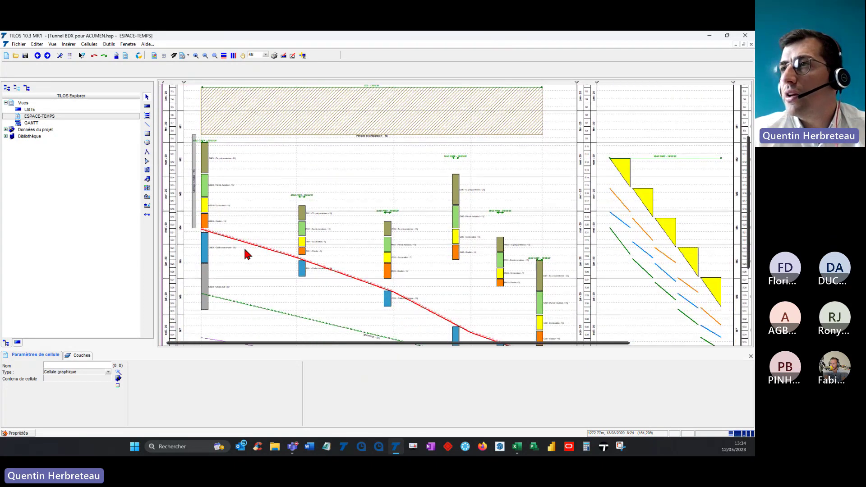
scroll(247, 255, "up", 1)
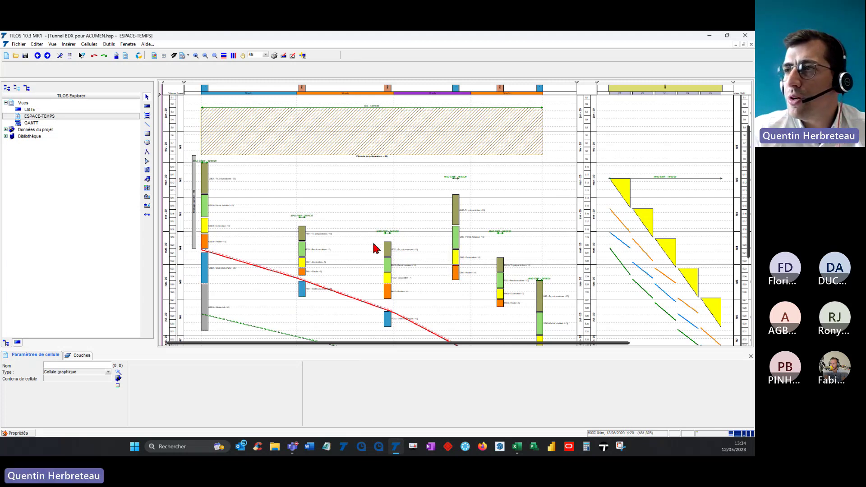
scroll(374, 246, "down", 1)
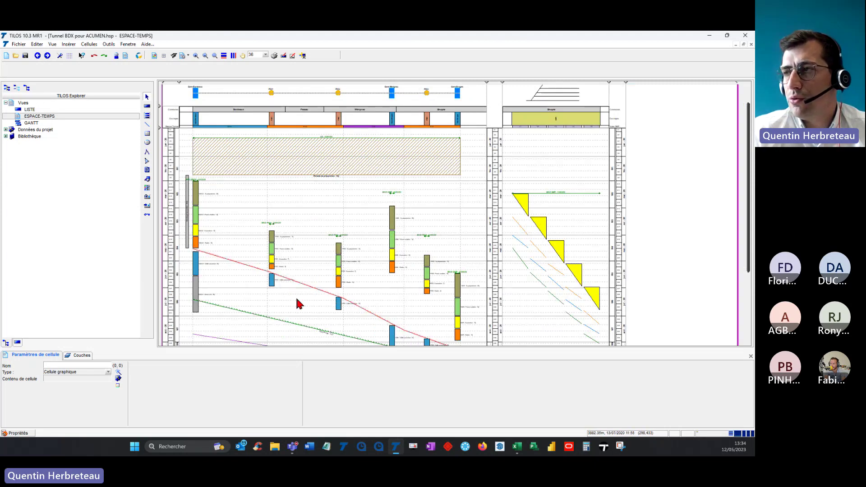
scroll(298, 303, "down", 1)
scroll(296, 302, "down", 1)
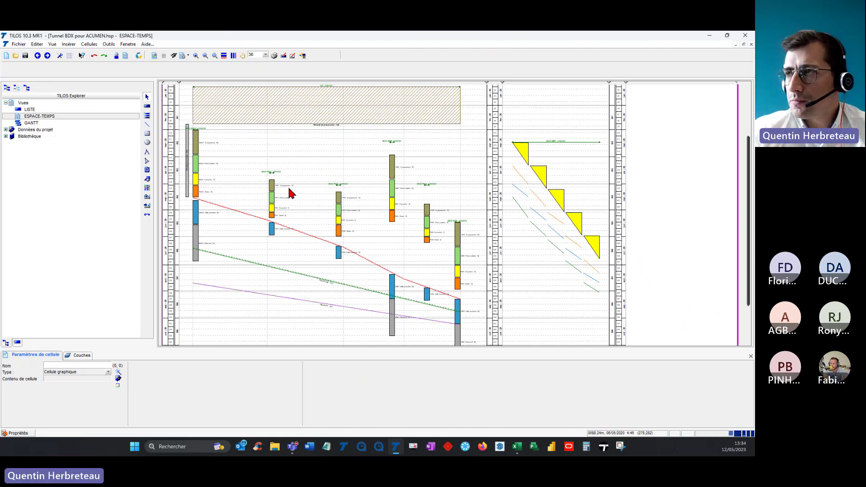
scroll(291, 193, "up", 3)
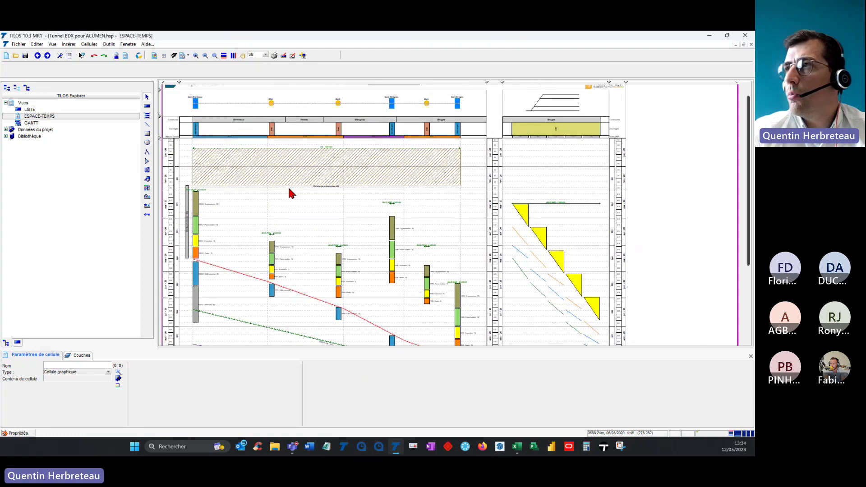
scroll(291, 193, "up", 1)
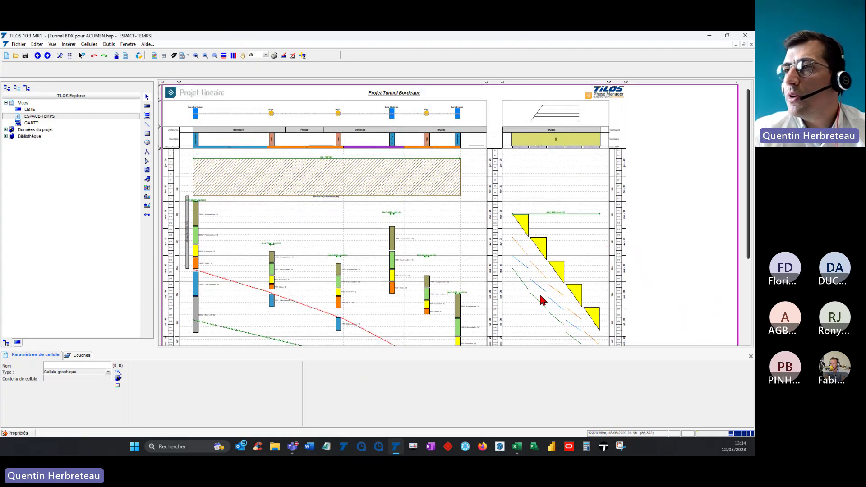
scroll(293, 219, "down", 1)
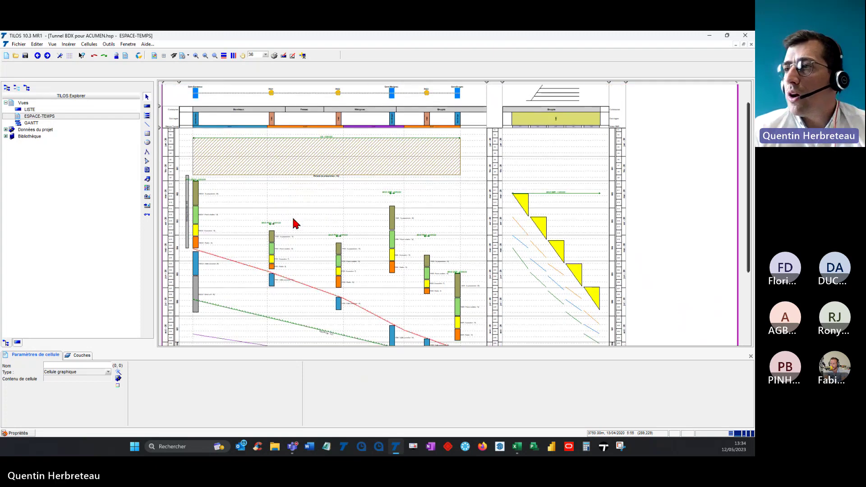
scroll(293, 223, "down", 1)
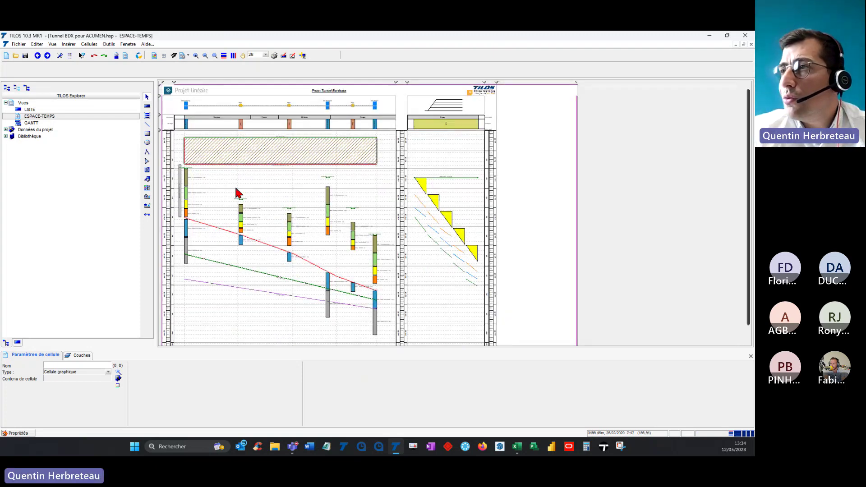
Step: Open the GANTT view and review the schedule from the JALONS ET PREPA milestones through the TUNNEL and SMR tasks
double_click(36, 123)
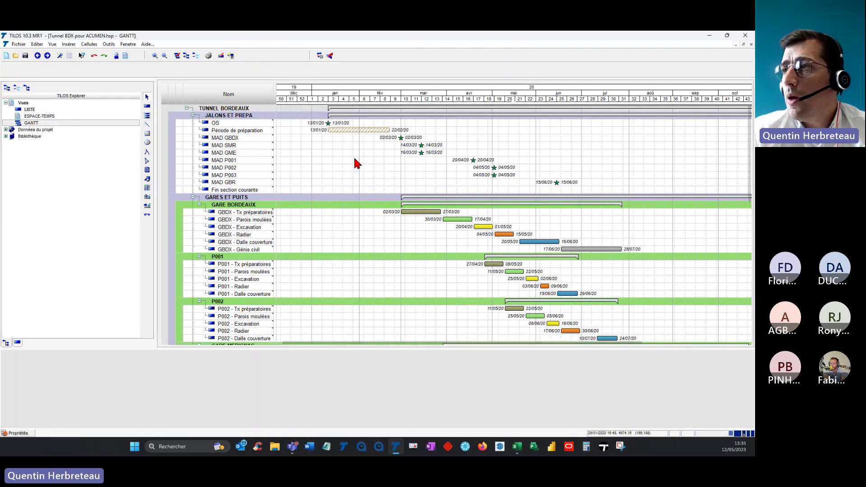
scroll(357, 166, "down", 1)
scroll(356, 166, "down", 3)
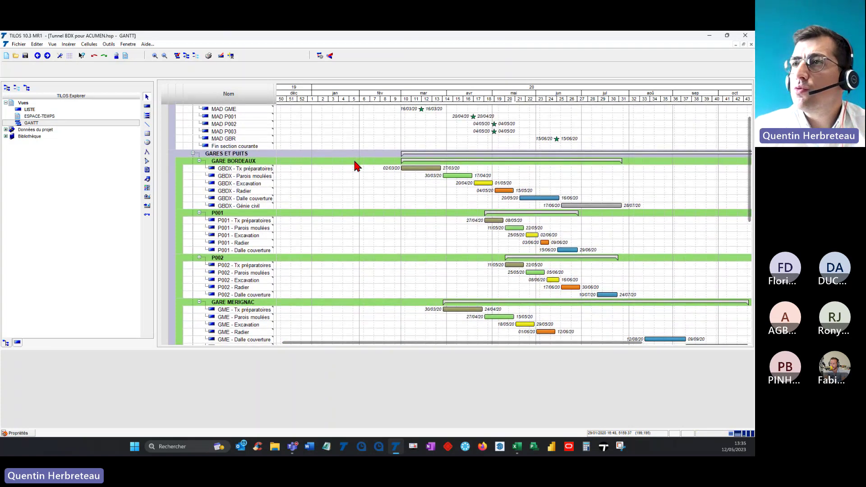
scroll(357, 166, "down", 3)
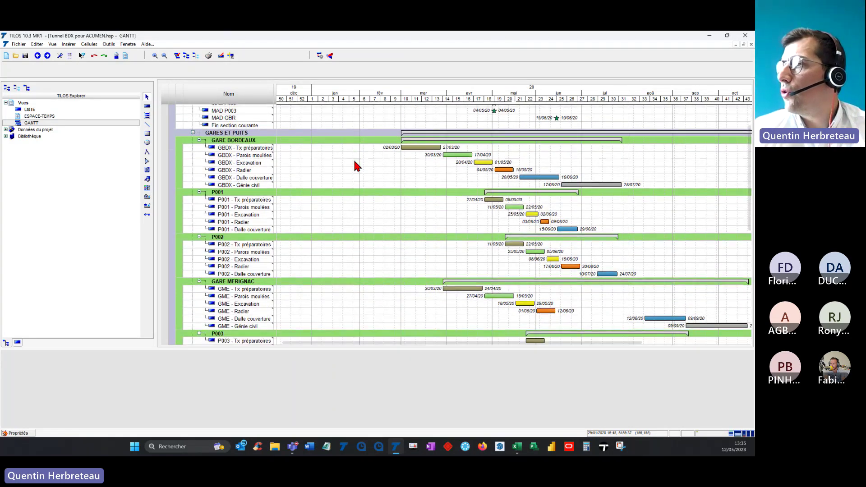
scroll(354, 166, "up", 8)
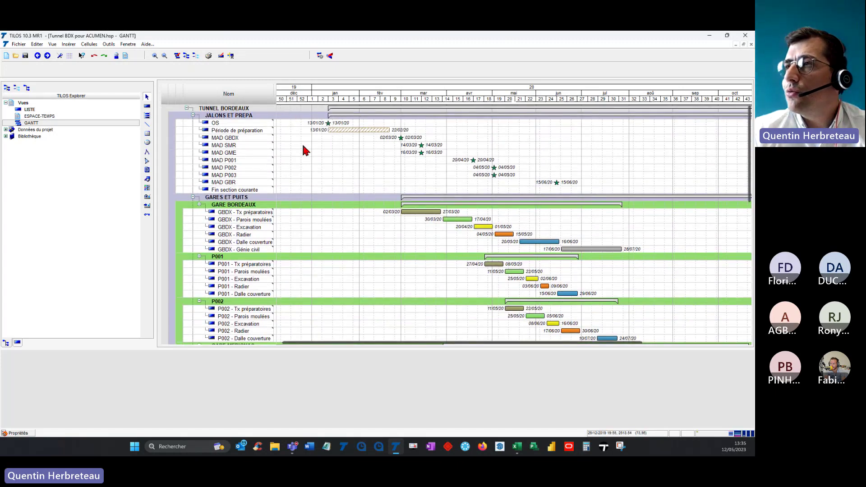
scroll(387, 193, "down", 8)
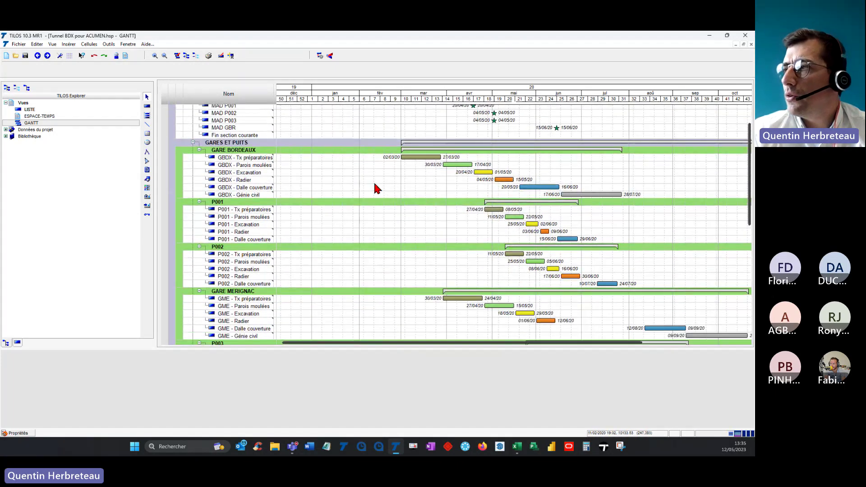
scroll(378, 193, "down", 12)
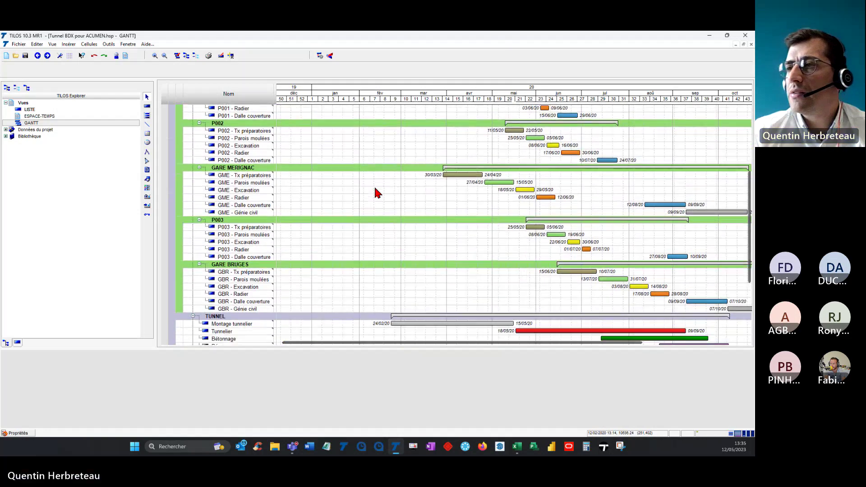
scroll(378, 193, "down", 10)
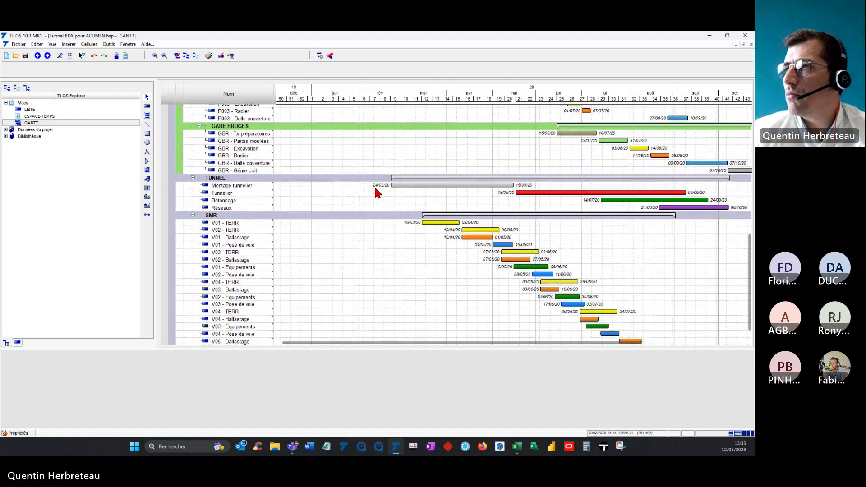
scroll(376, 192, "up", 20)
Step: Return to the ESPACE-TEMPS view and switch to Deltek Acumen
double_click(59, 117)
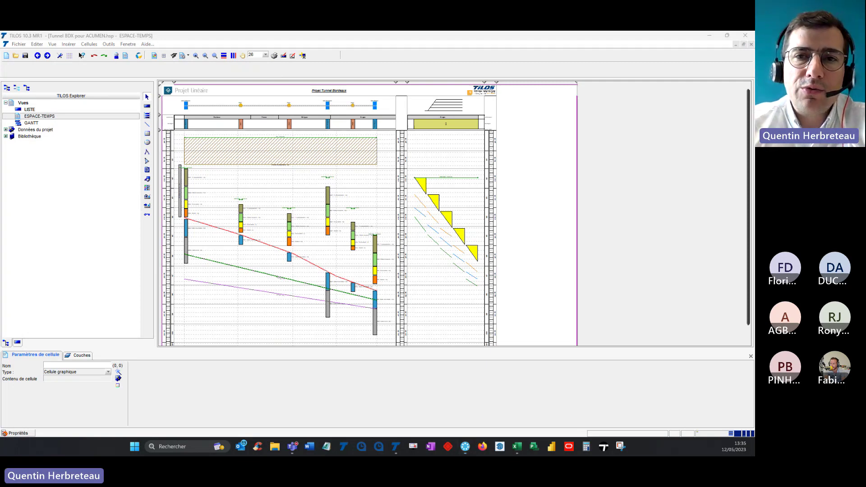
left_click_drag(0, 76, 291, 73)
left_click(508, 73)
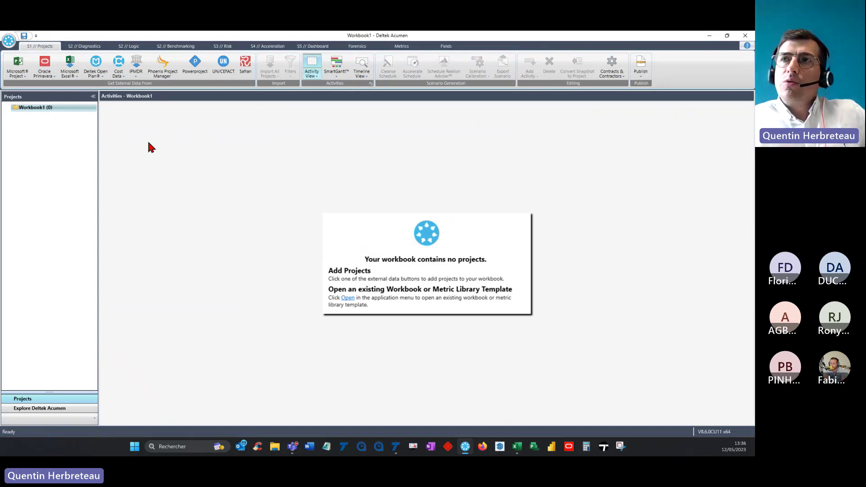
Step: Save the empty workbook to the desktop (Bureau) as Tunnel.afw
left_click(8, 42)
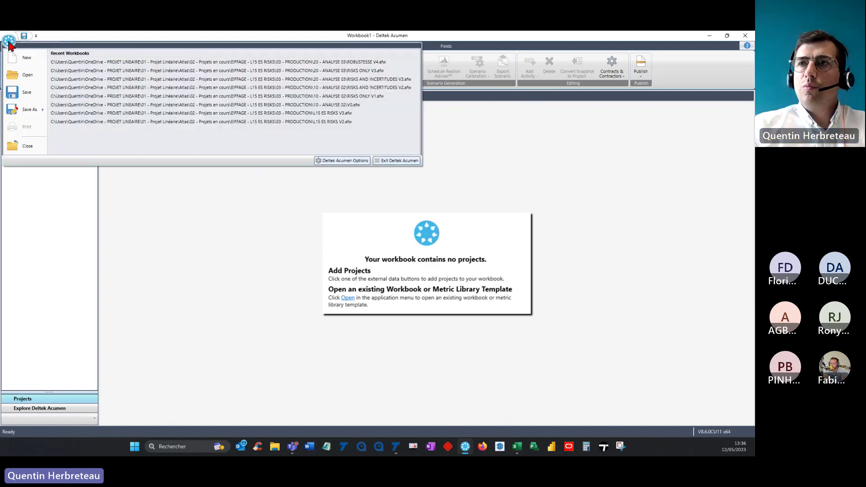
left_click(25, 106)
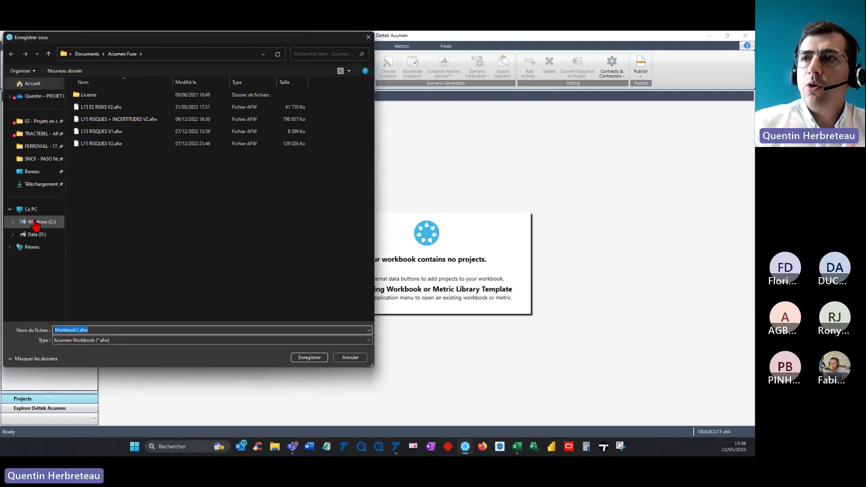
left_click(31, 171)
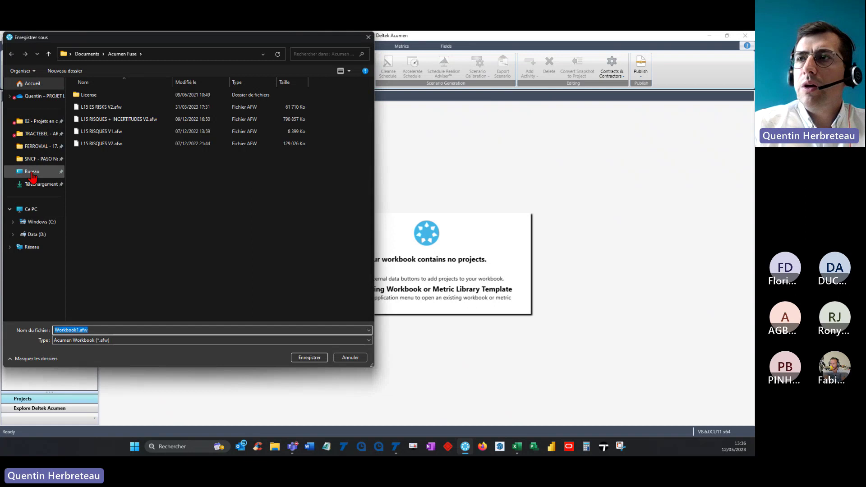
left_click(111, 330)
left_click_drag(80, 330, 54, 330)
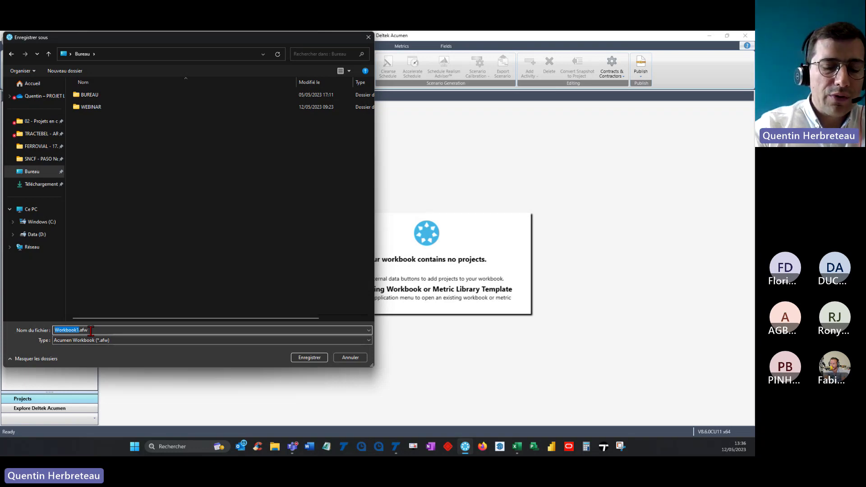
type("Tunnel")
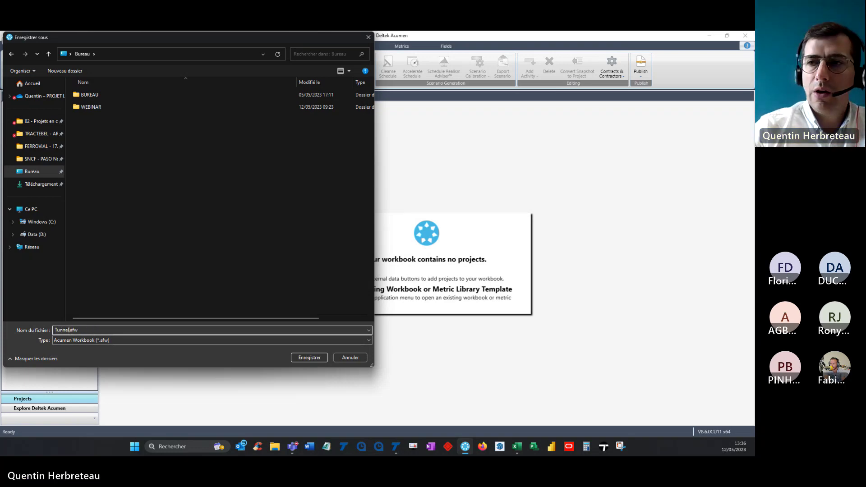
key("Return")
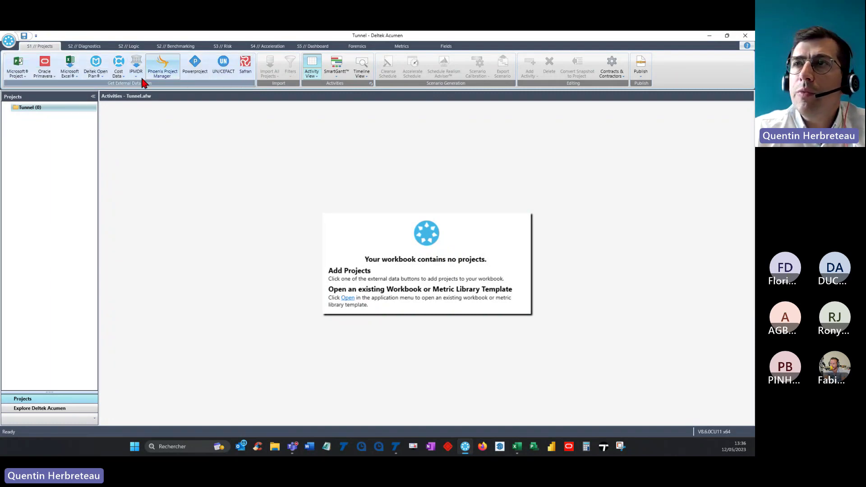
Step: Add the single P6 project TUNNEL BORDEAUX from TUNNEL BORDEAUX.xer in the desktop's WEBINAR folder and import all projects into the workbook
left_click(44, 75)
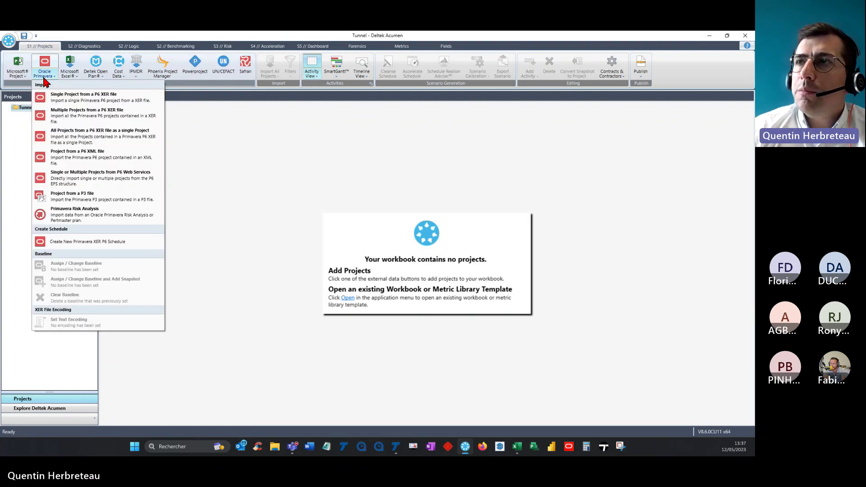
left_click(106, 104)
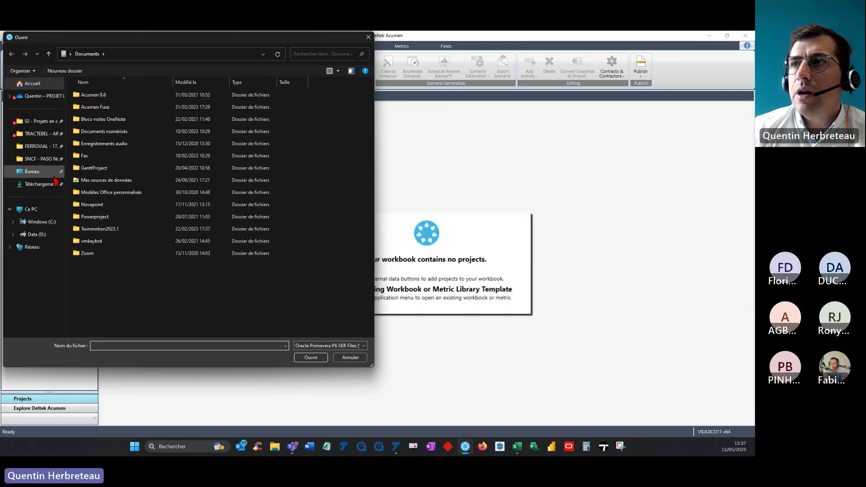
left_click(45, 172)
double_click(94, 106)
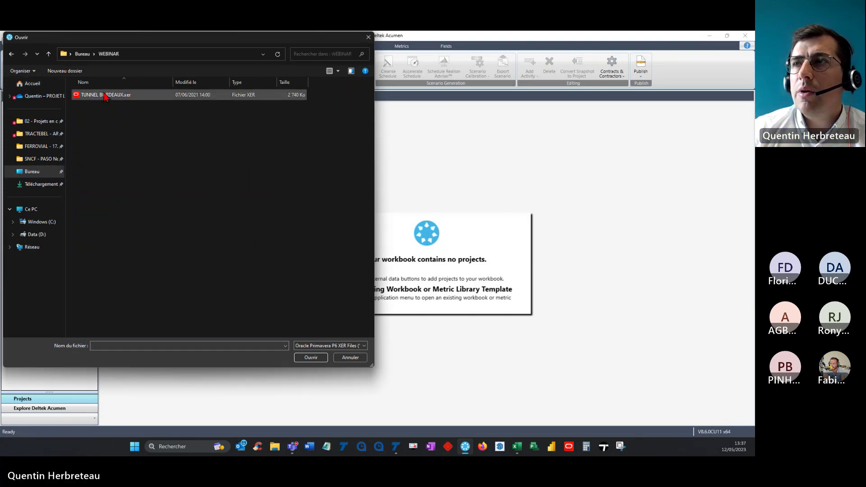
left_click(105, 96)
left_click(318, 358)
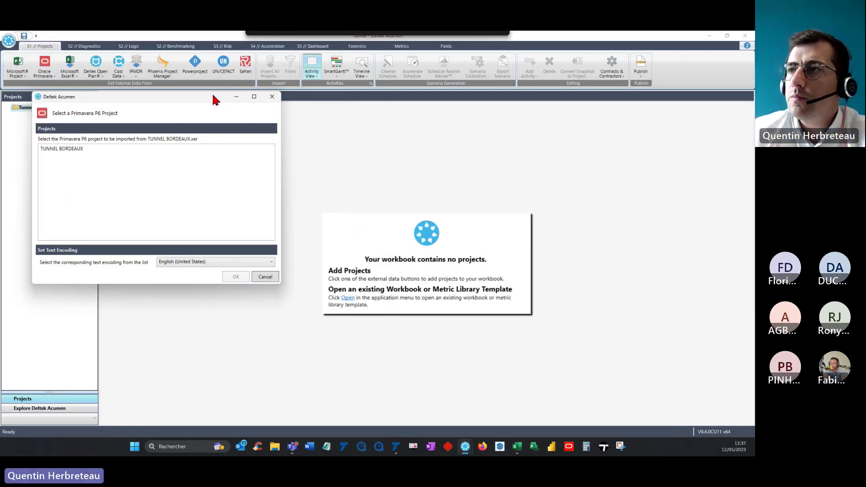
left_click(75, 152)
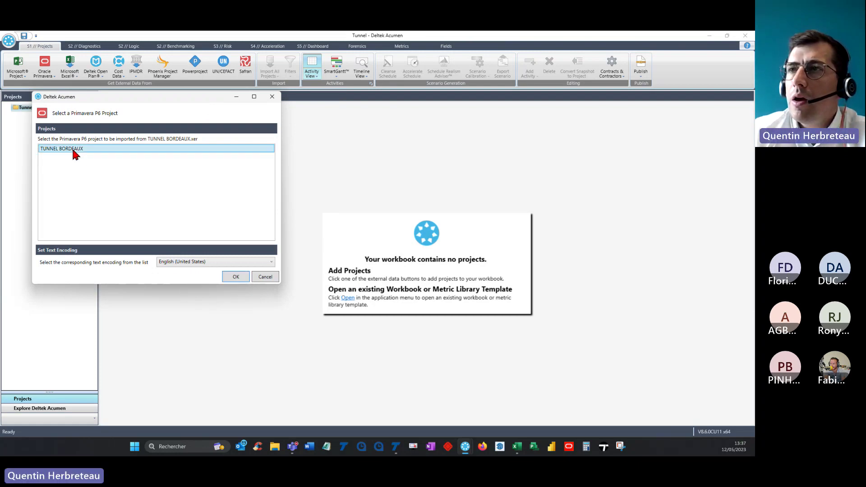
left_click(235, 277)
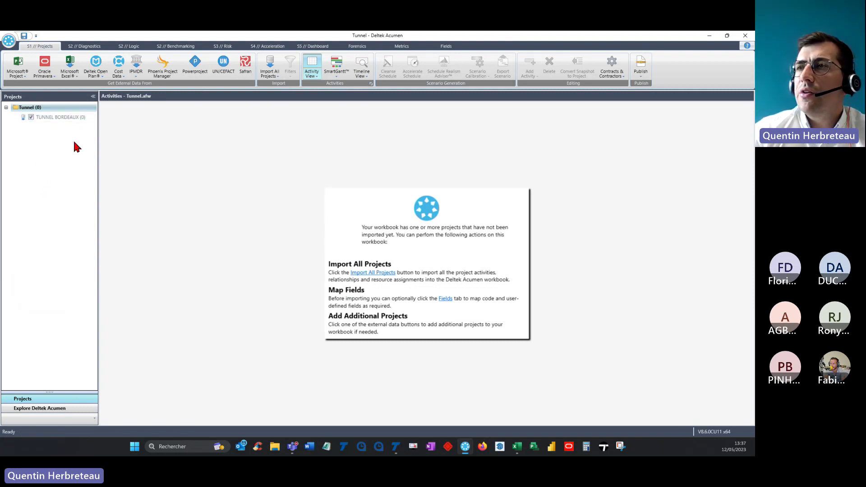
left_click(269, 66)
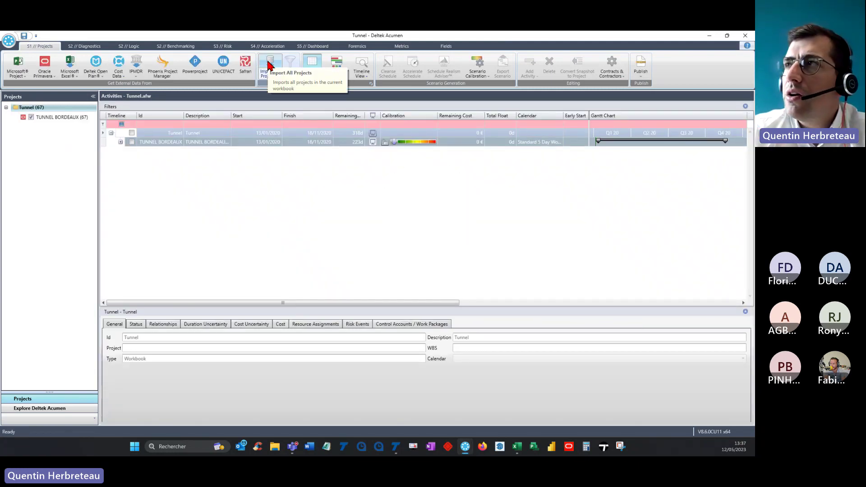
Step: Display the TUNNEL BORDEAUX project and expand its activity hierarchy down to the JALONS ET PREPA activities
left_click(64, 118)
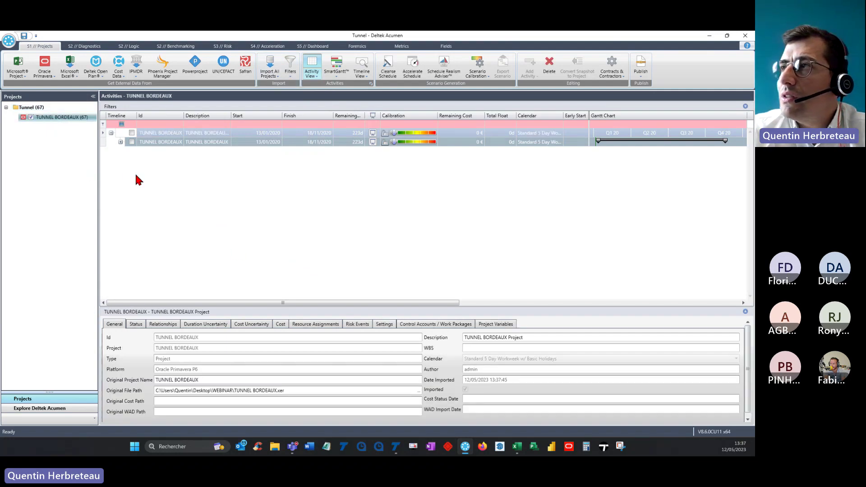
left_click(120, 141)
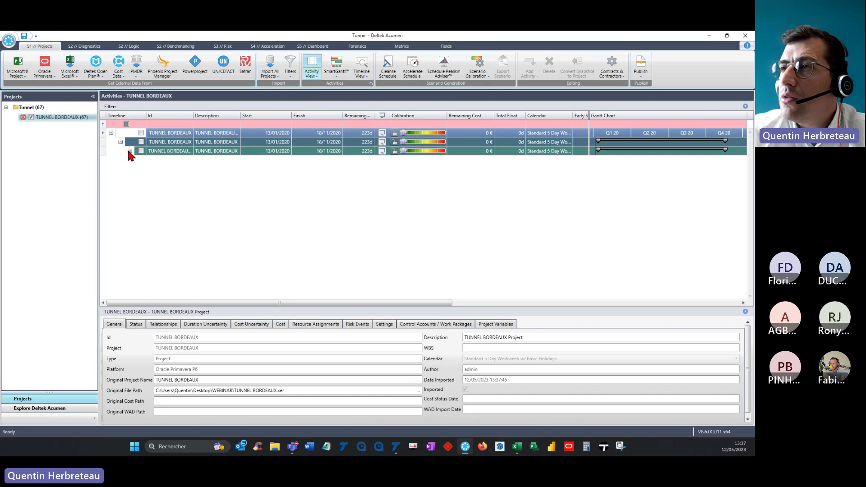
left_click(130, 151)
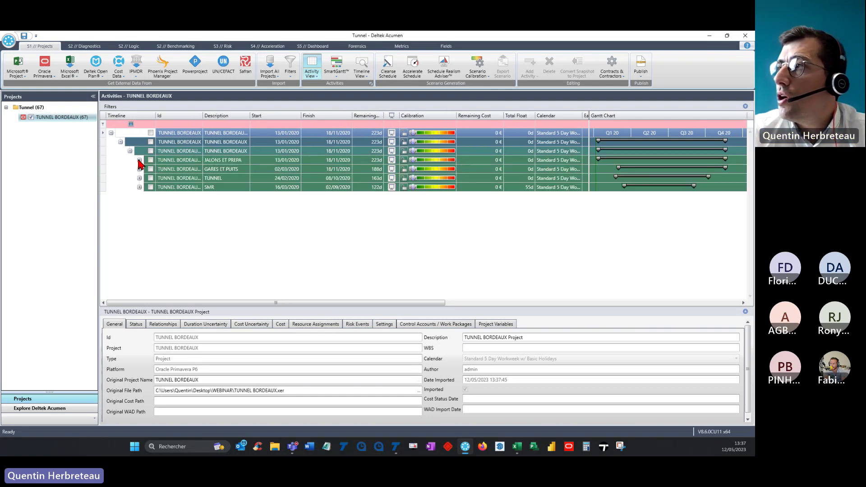
left_click(140, 160)
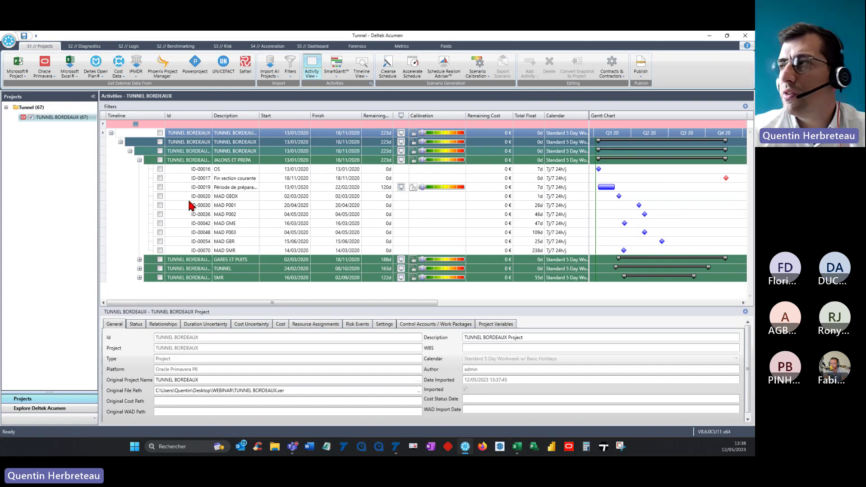
Step: Inspect the Période de préparation activity and the MAD GME milestone, including its status, relationships, uncertainty, cost, risk event and control account details
left_click(240, 173)
left_click(237, 188)
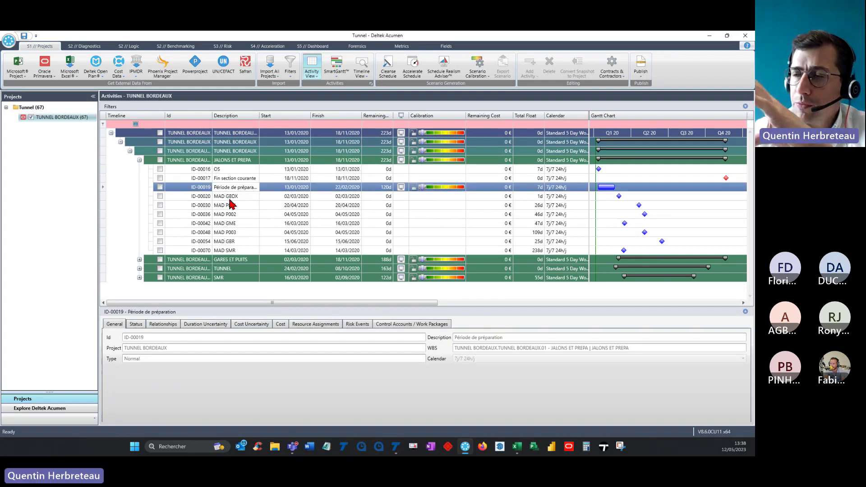
left_click(232, 224)
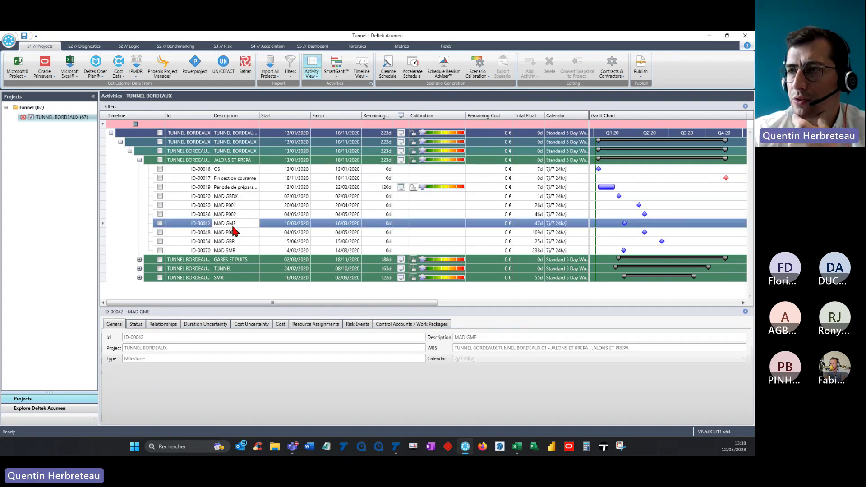
left_click(135, 325)
left_click(169, 326)
left_click(247, 327)
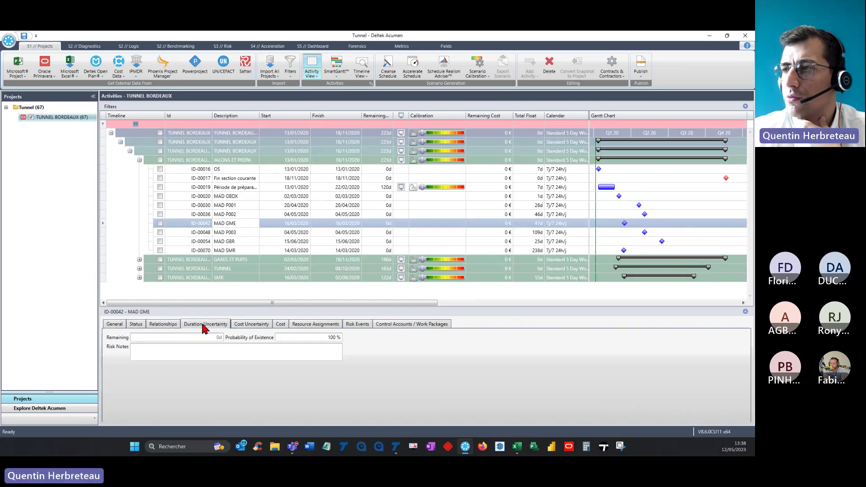
left_click(281, 326)
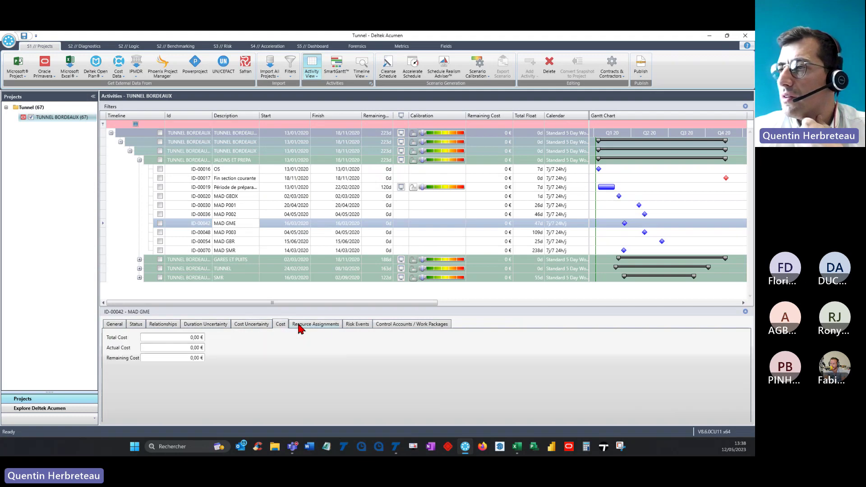
left_click(359, 326)
left_click(400, 328)
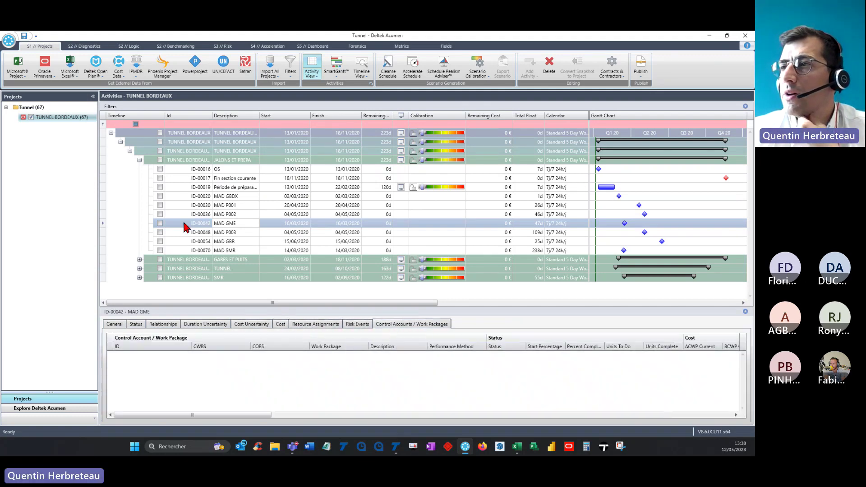
Step: Expand GARES ET PUITS in the activity hierarchy, including its GARE BORDEAUX and P001 groups
left_click(139, 260)
scroll(151, 258, "down", 1)
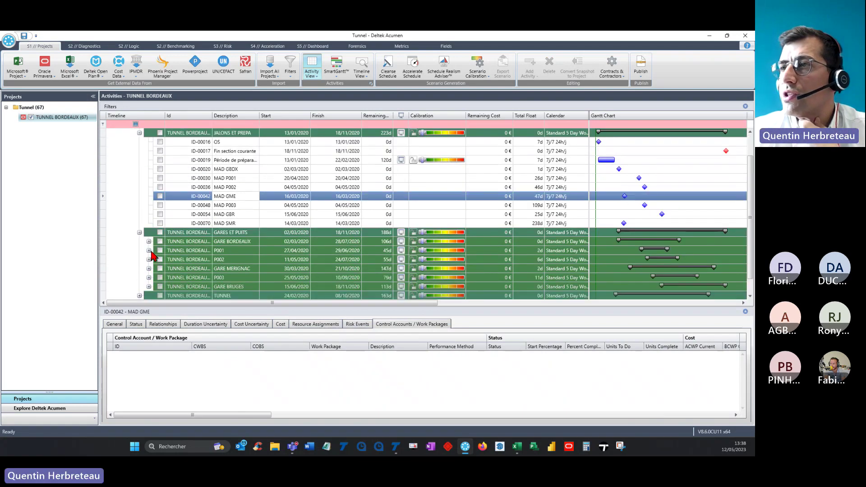
left_click(148, 242)
scroll(150, 244, "down", 3)
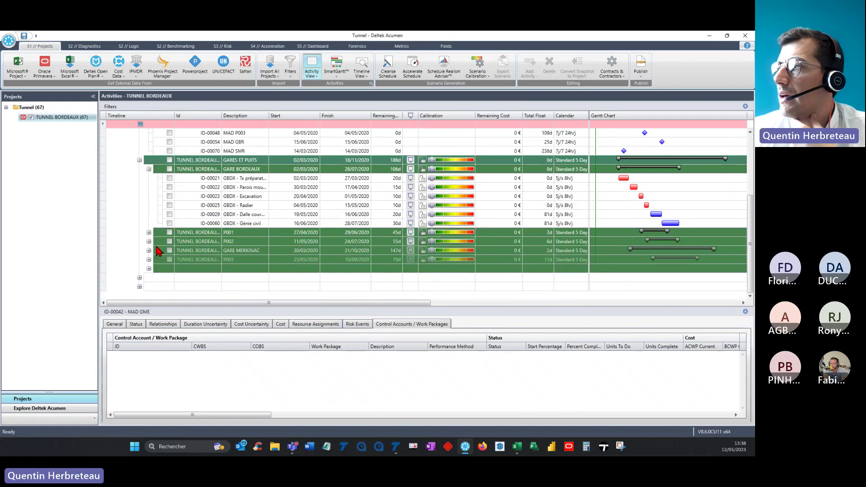
left_click(149, 233)
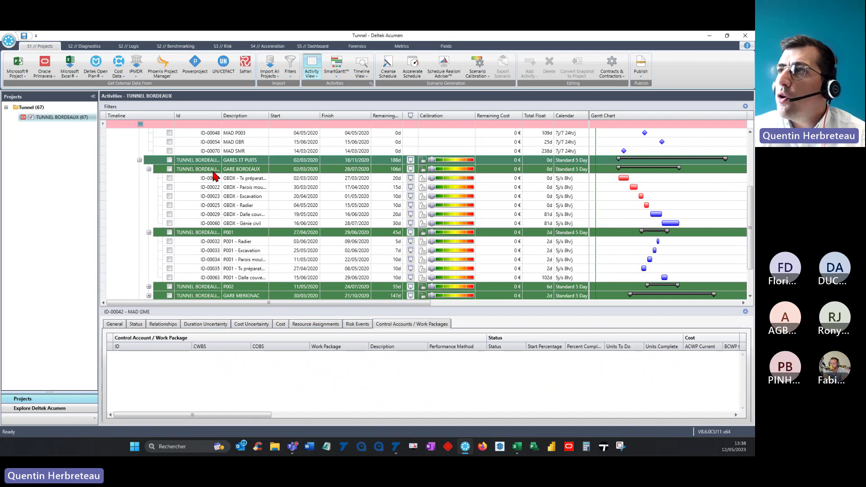
Step: Review the available import filters and return to the beginning of the activity list
left_click(290, 74)
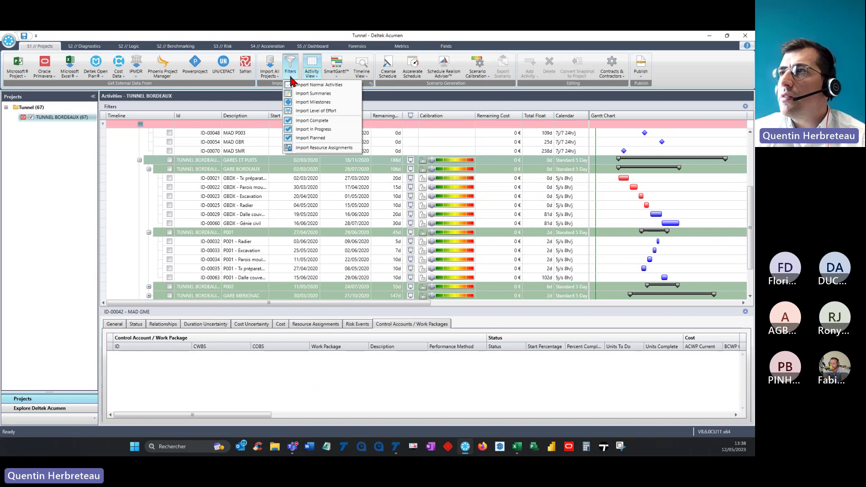
left_click(291, 79)
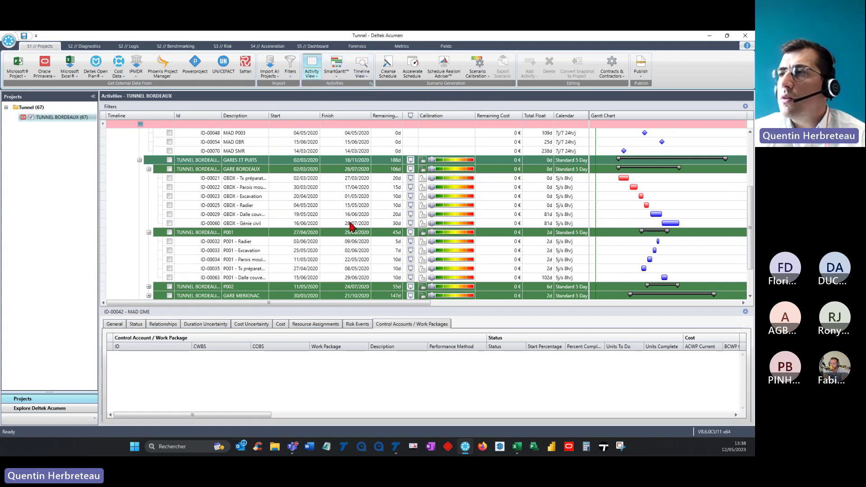
scroll(351, 240, "up", 4)
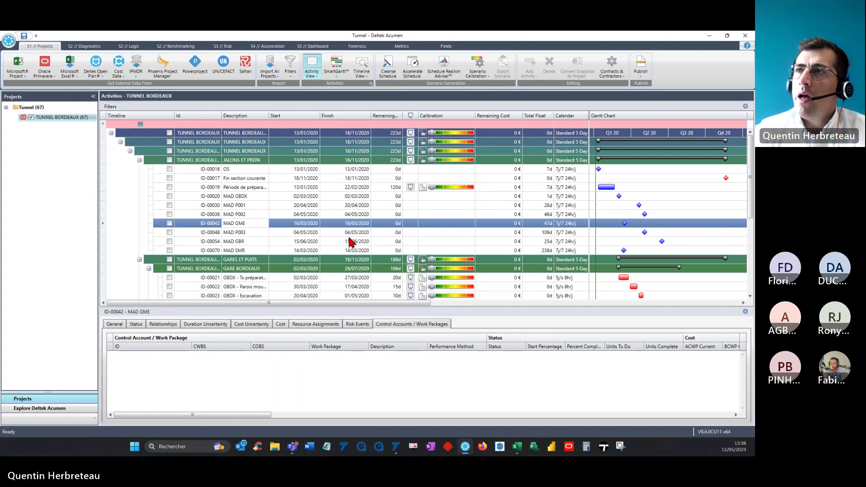
Step: Open the schedule diagnostics and run Fuse to calculate the Schedule Quality metrics for TUNNEL BORDEAUX
left_click(81, 46)
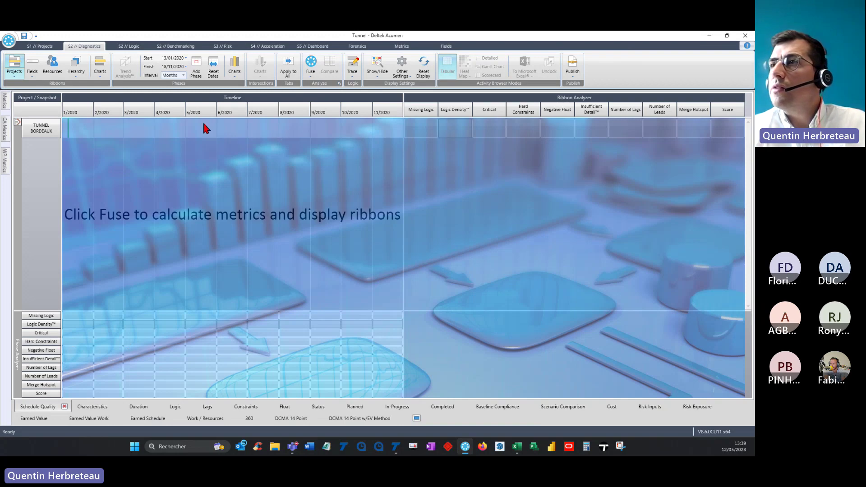
mouse_move(39, 134)
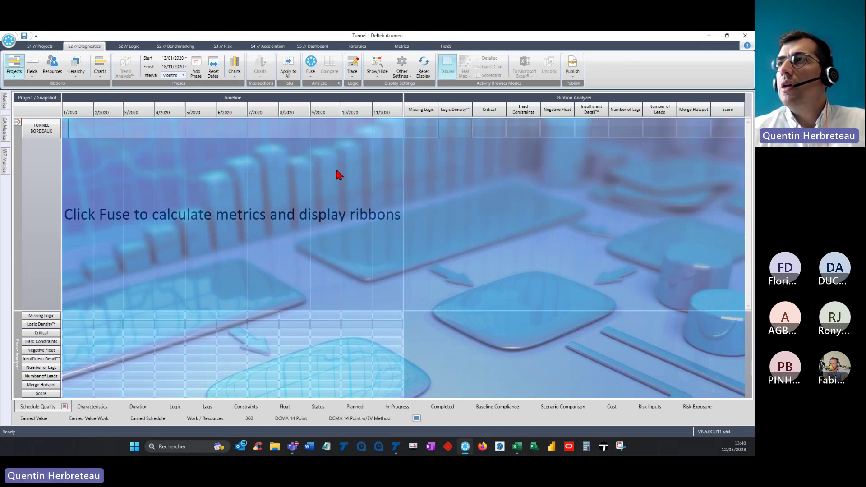
left_click(311, 64)
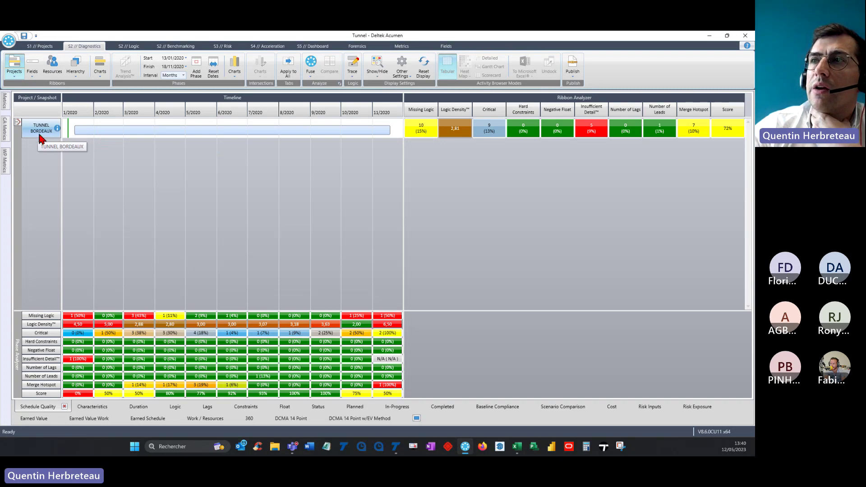
Step: Create ribbons from the project's hierarchical structure and drill down to the TUNNEL BORDEAUX sections 01 to 04
left_click(79, 78)
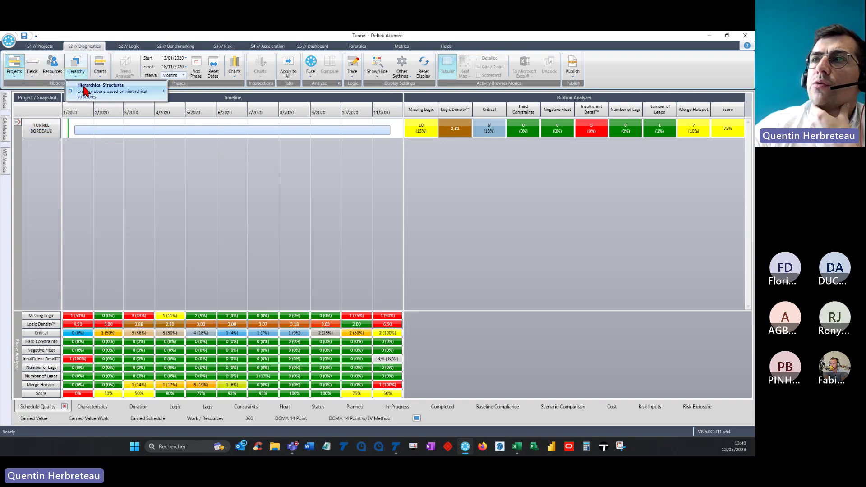
mouse_move(90, 93)
left_click(202, 90)
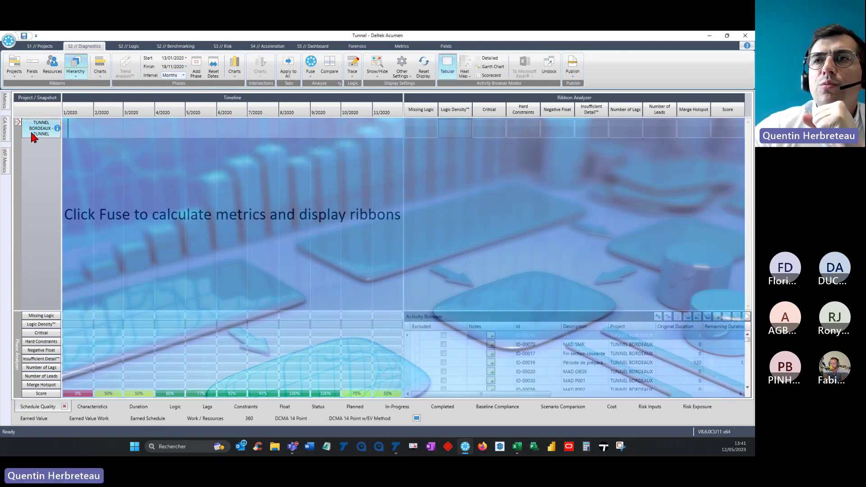
double_click(32, 133)
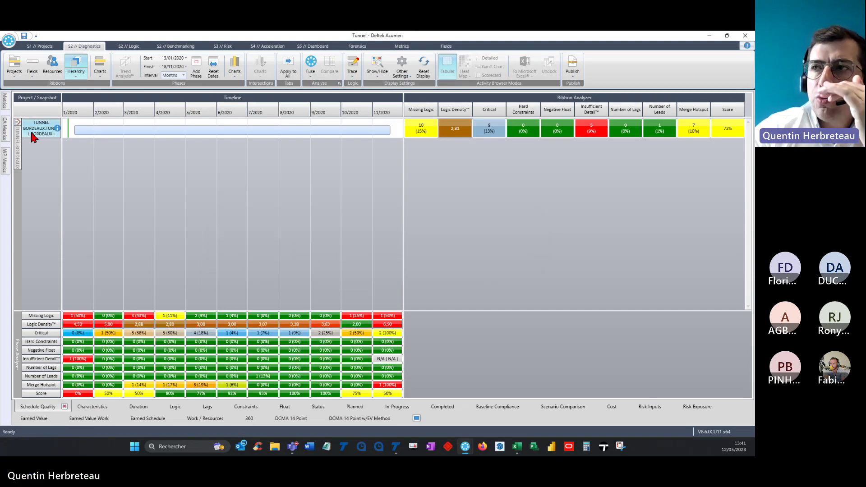
double_click(31, 134)
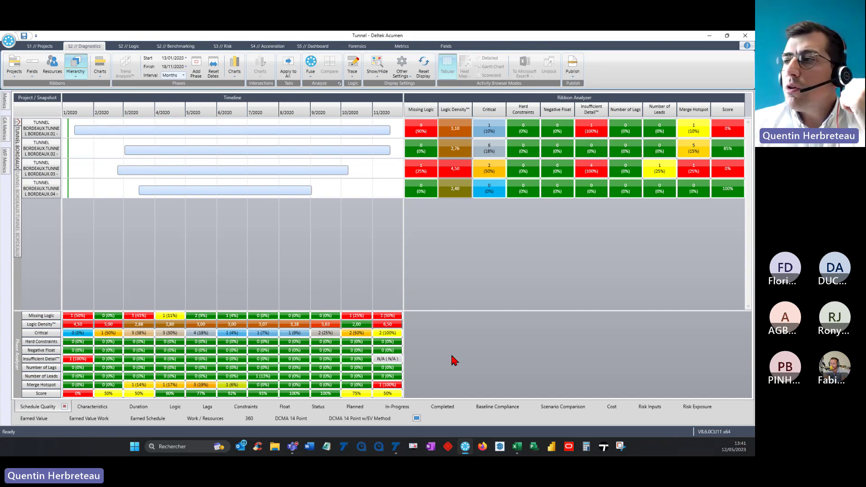
Step: Examine the monthly Schedule Quality metrics and list the activities flagged for Insufficient Detail in 1/2020
mouse_move(304, 377)
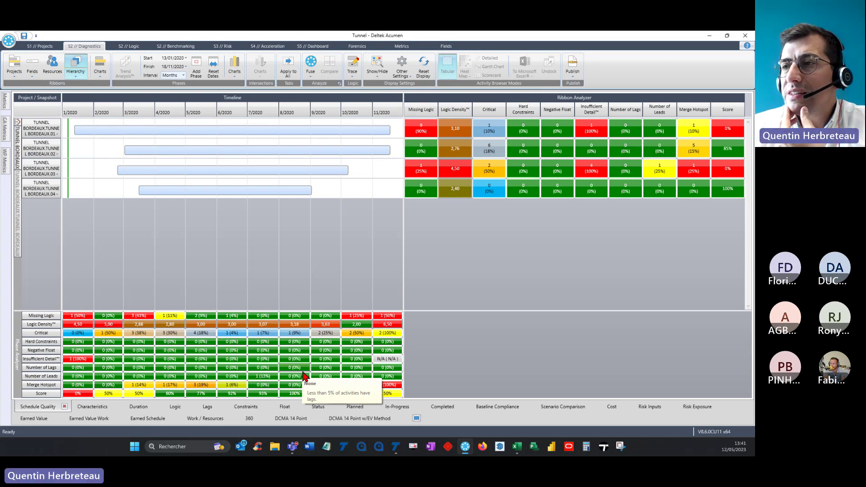
left_click(175, 343)
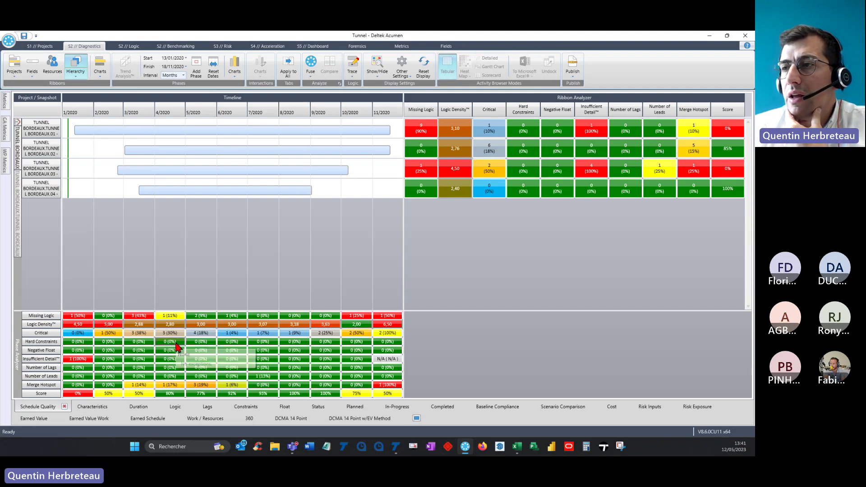
left_click(82, 361)
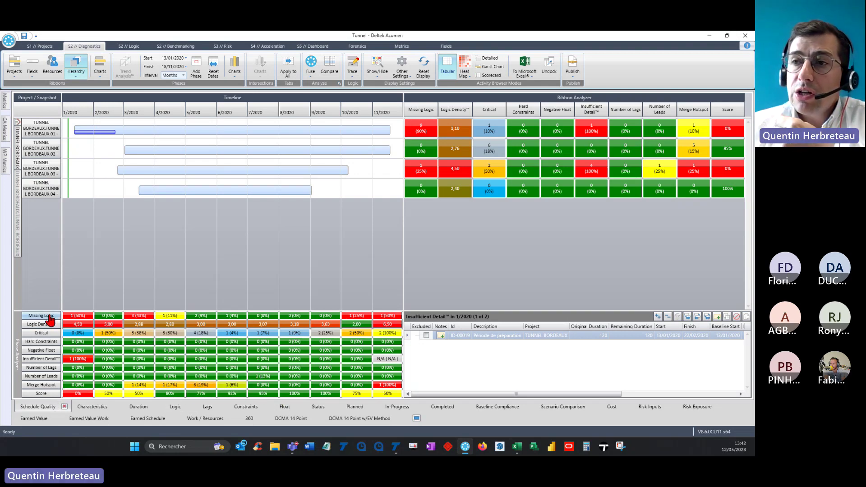
mouse_move(50, 319)
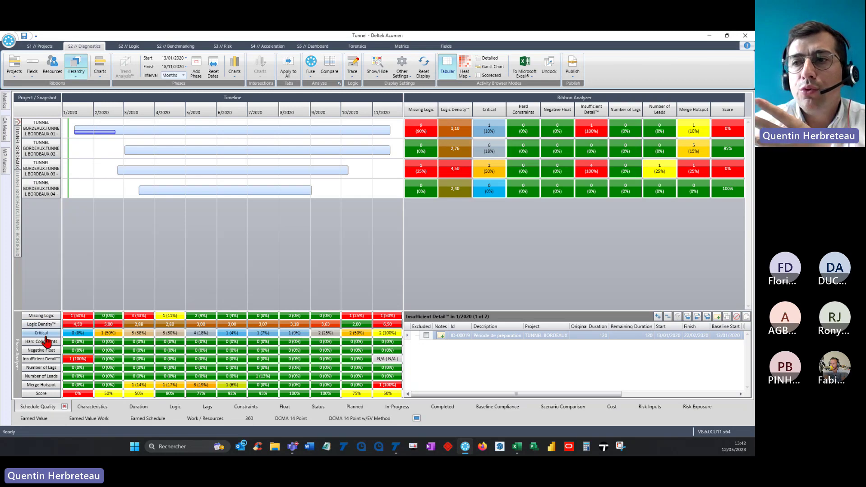
mouse_move(43, 355)
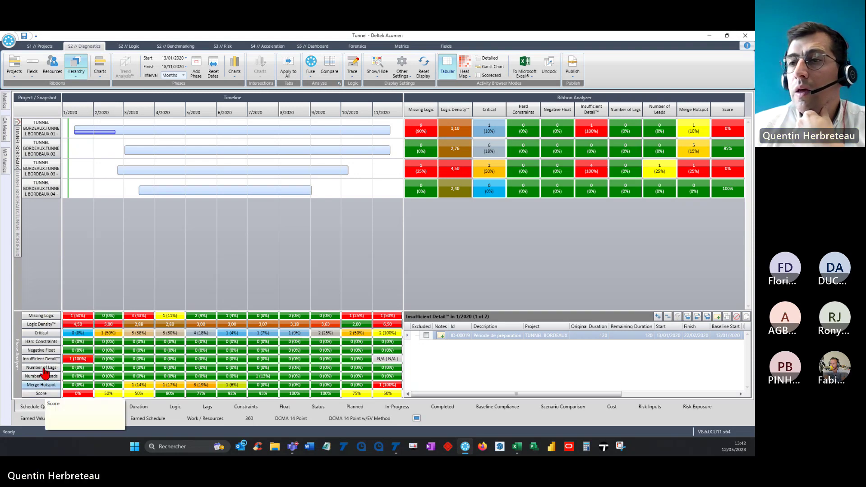
Step: Switch to the DCMA 14 Point analysis, run Fuse to calculate its metrics, and inspect the monthly results
left_click(281, 419)
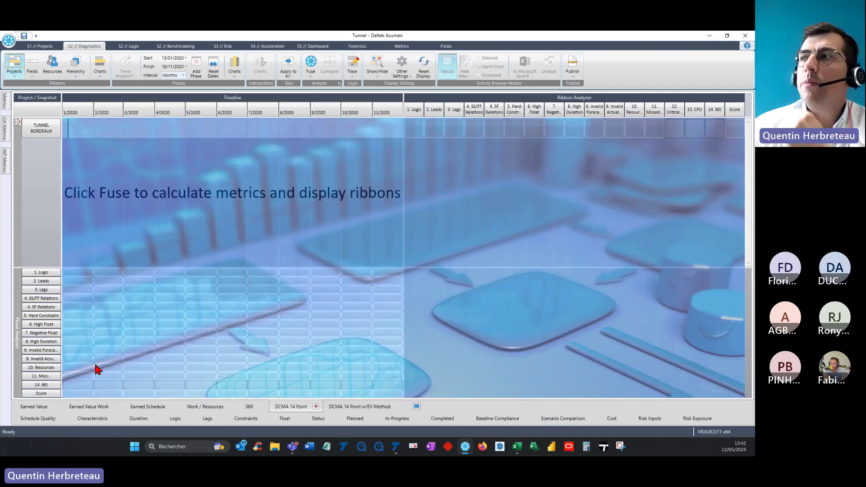
left_click(310, 63)
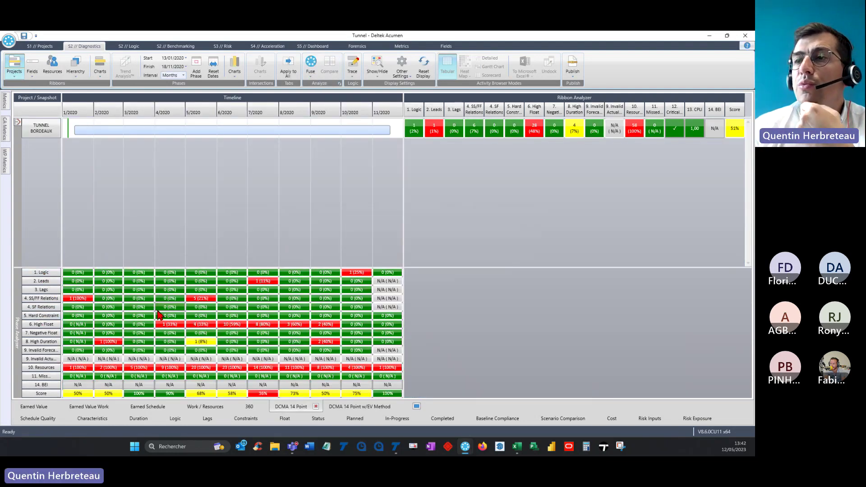
mouse_move(159, 313)
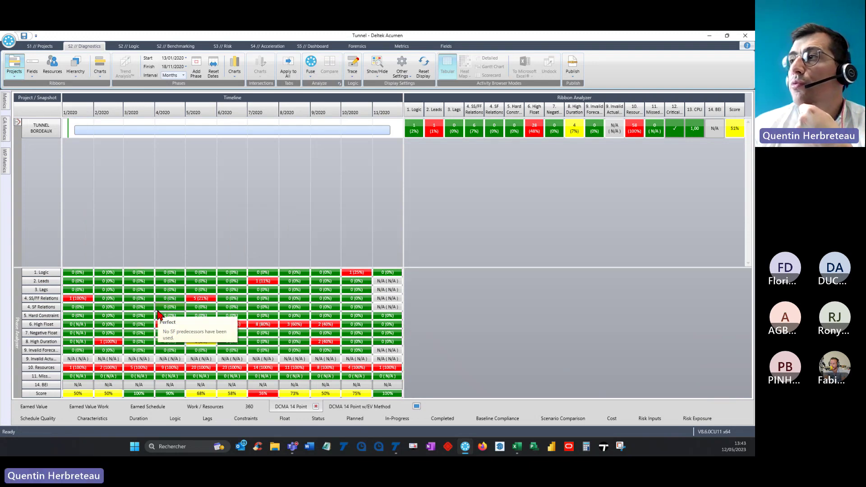
mouse_move(309, 338)
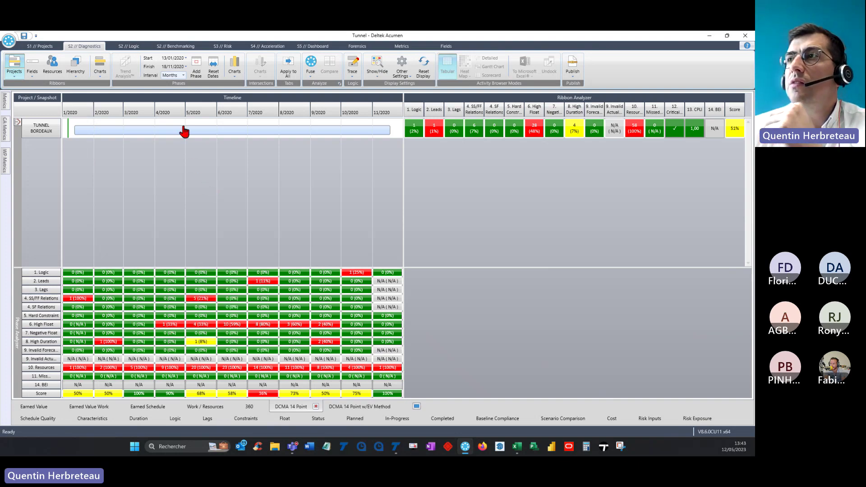
Step: View the DCMA 14 Point phase results at the Years interval, and set the interval to Quarters
left_click(183, 75)
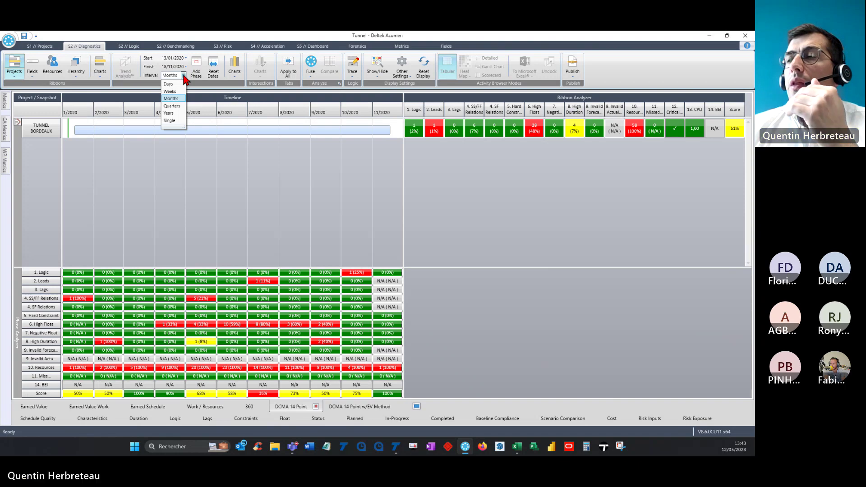
left_click(178, 114)
left_click(311, 64)
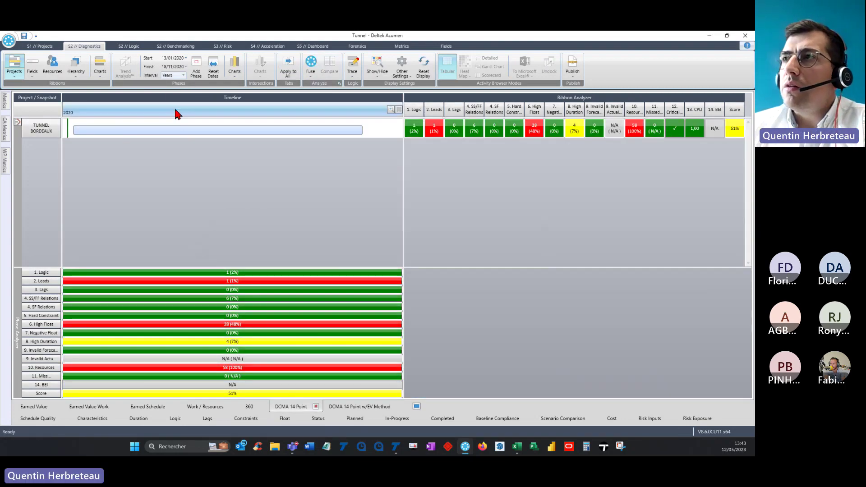
left_click(183, 75)
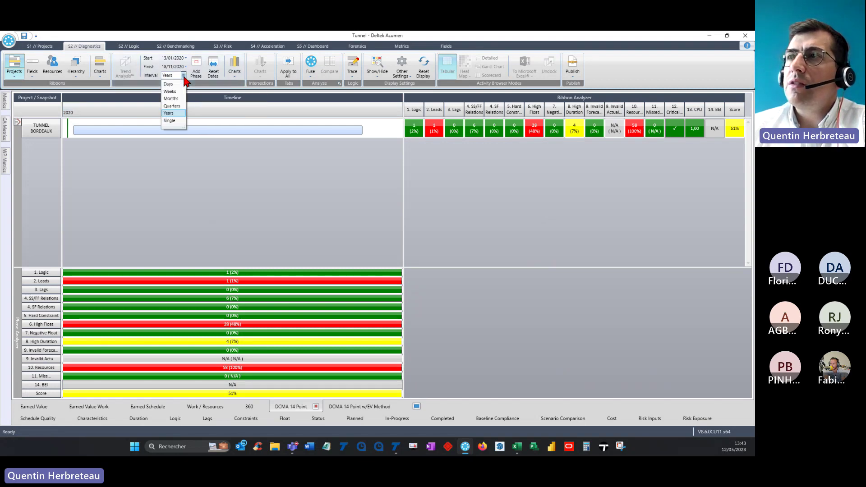
left_click(177, 107)
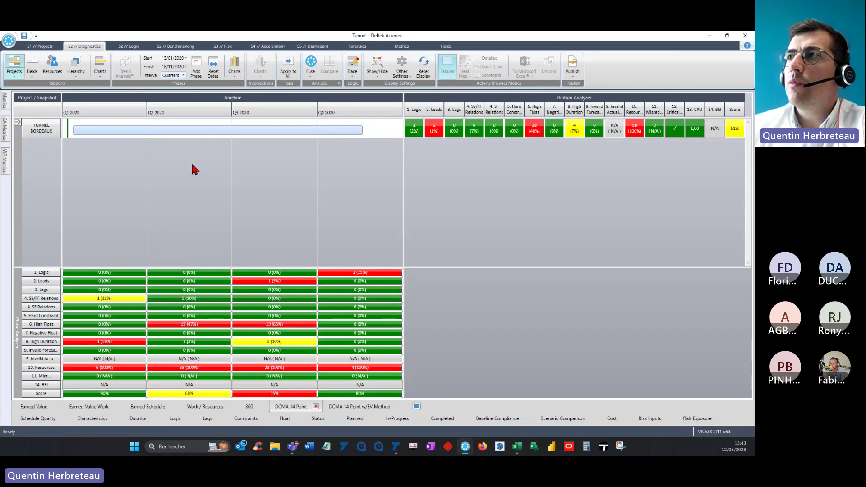
Step: Show the quarterly phase results as a line chart and plot the metrics from 1. Logic through 5. Hard Constraint
left_click(235, 79)
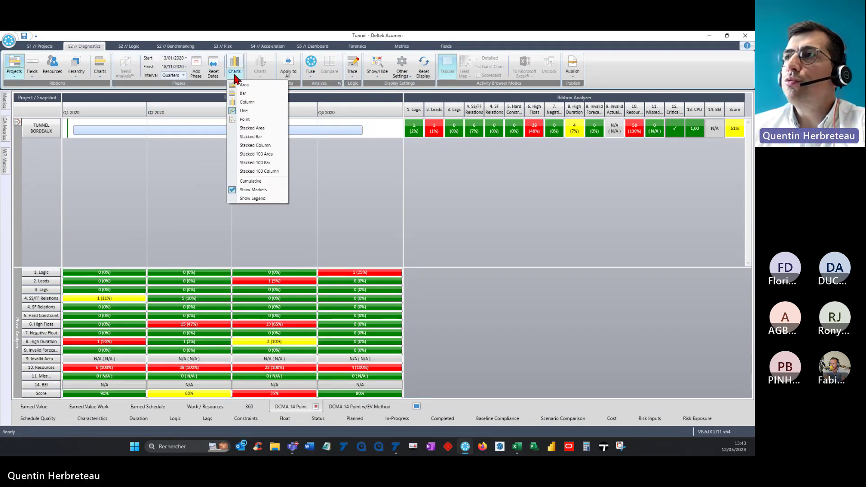
left_click(237, 67)
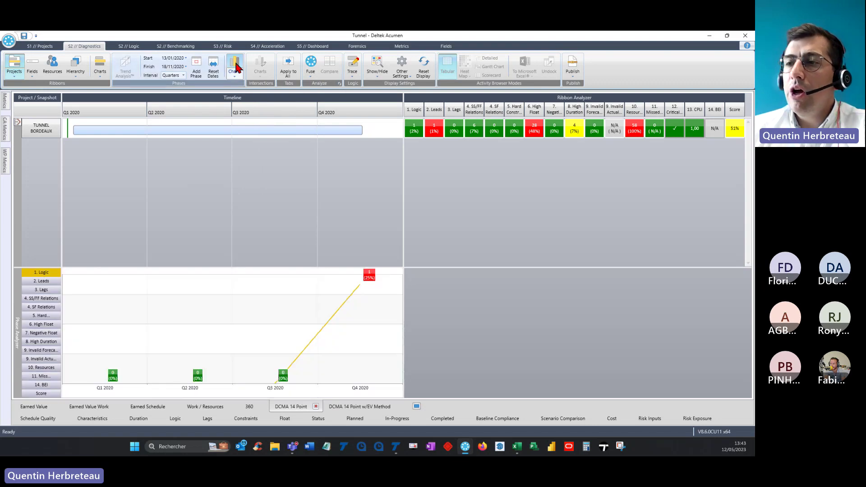
left_click(44, 282)
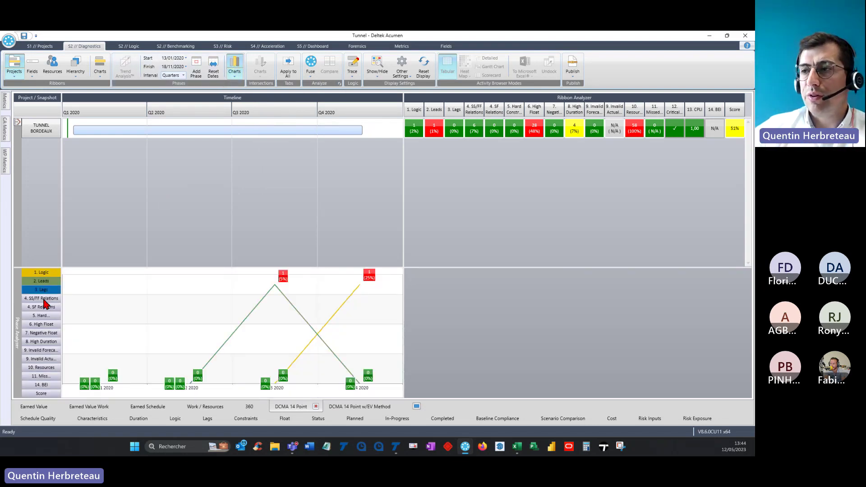
left_click(46, 306, "shift")
left_click(45, 316, "shift")
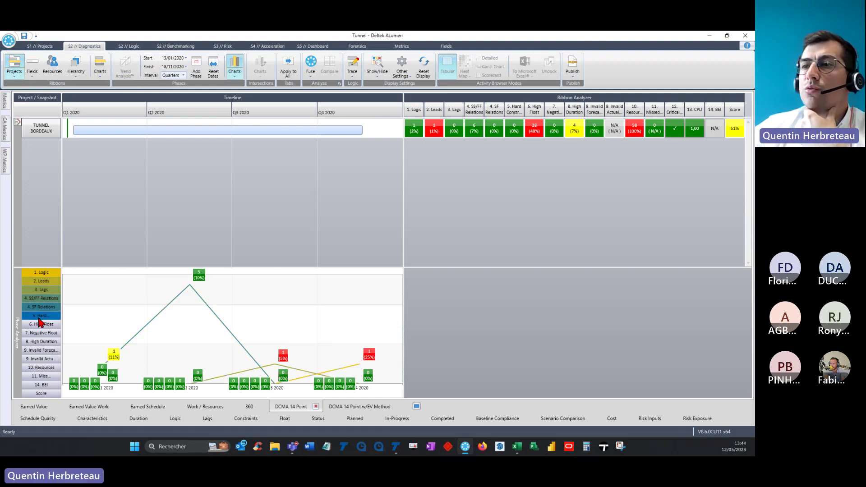
Step: Extend the quarterly line chart with 6. High Float and 7. Negative Float, and return the phase results to table form
left_click(45, 324, "shift")
left_click(49, 334, "shift")
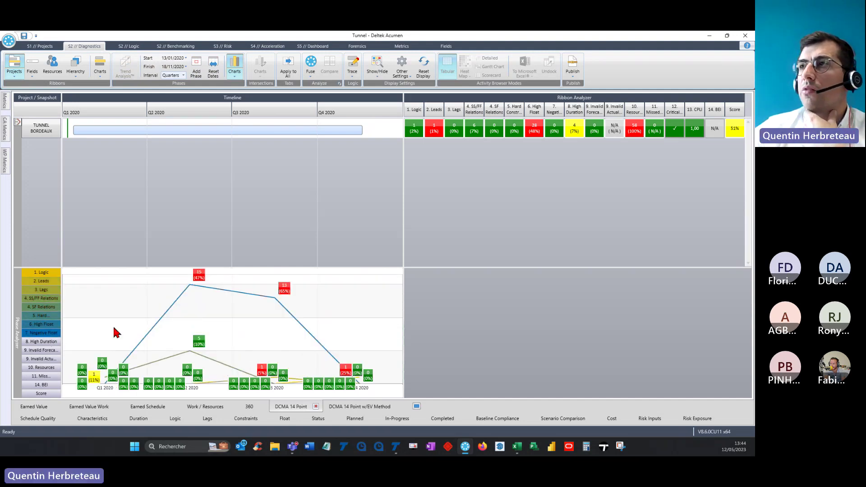
left_click(234, 64)
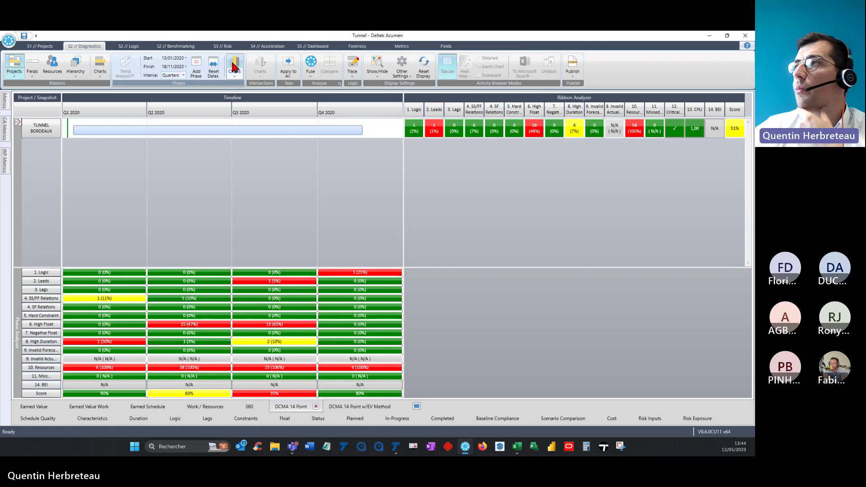
Step: Set the phase interval to Months and run Fuse to recalculate the DCMA 14 Point metrics
left_click(183, 76)
left_click(176, 99)
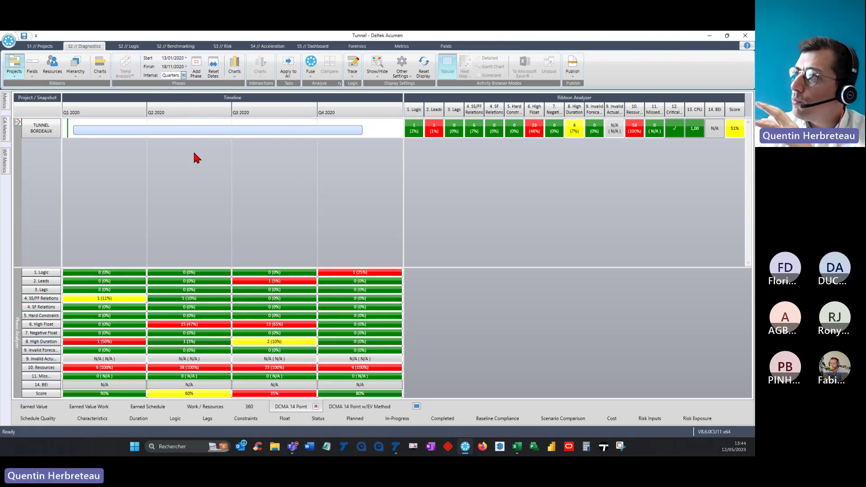
left_click(310, 67)
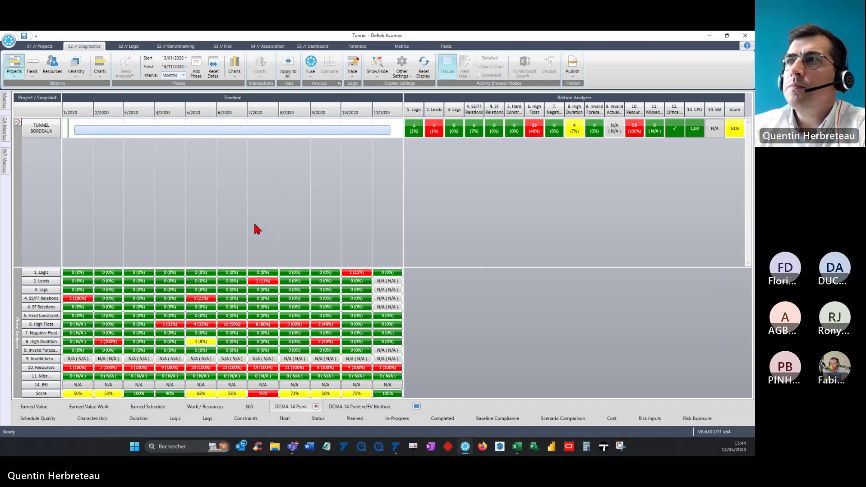
Step: Review the schedule's Finish to Start links, and list its redundant links with the Redundancy Index check
left_click(134, 45)
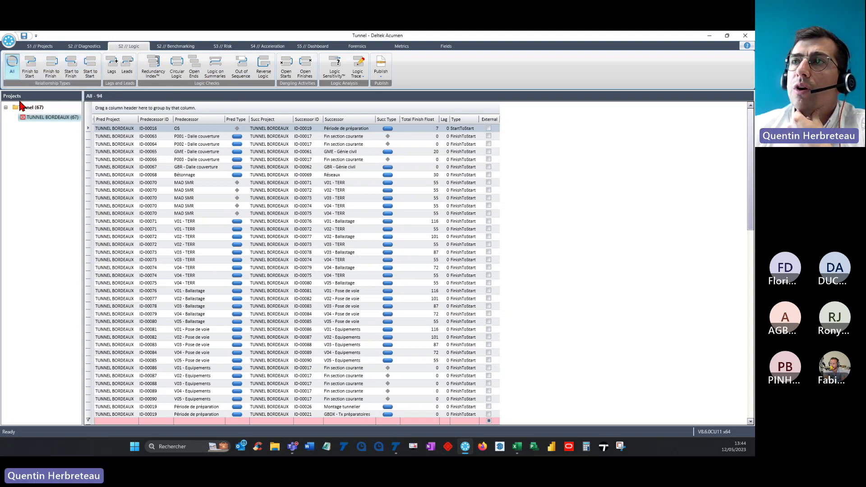
left_click(30, 76)
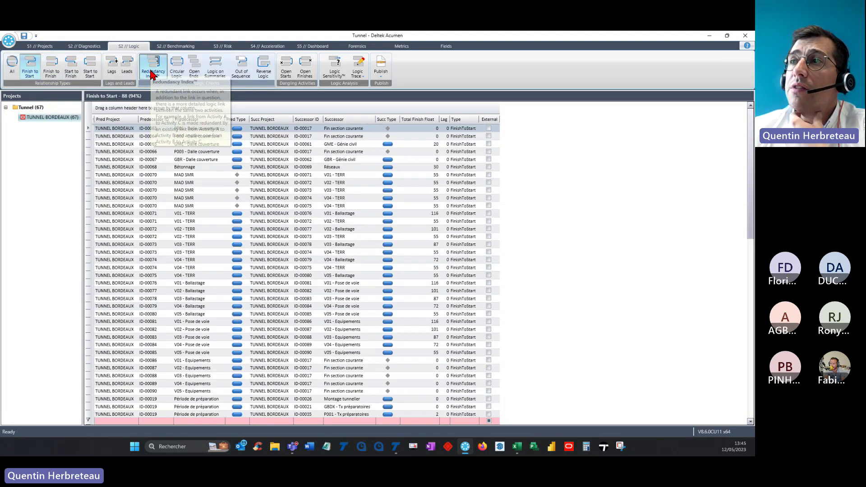
left_click(152, 74)
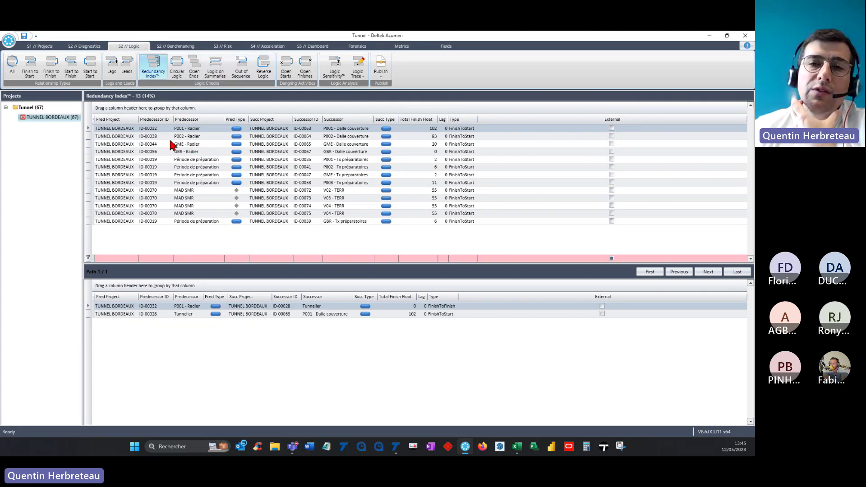
Step: Cleanse the TUNNEL BORDEAUX schedule by removing all Redundant Logic links, and widen the project tree to show the scenario's full name
left_click(48, 46)
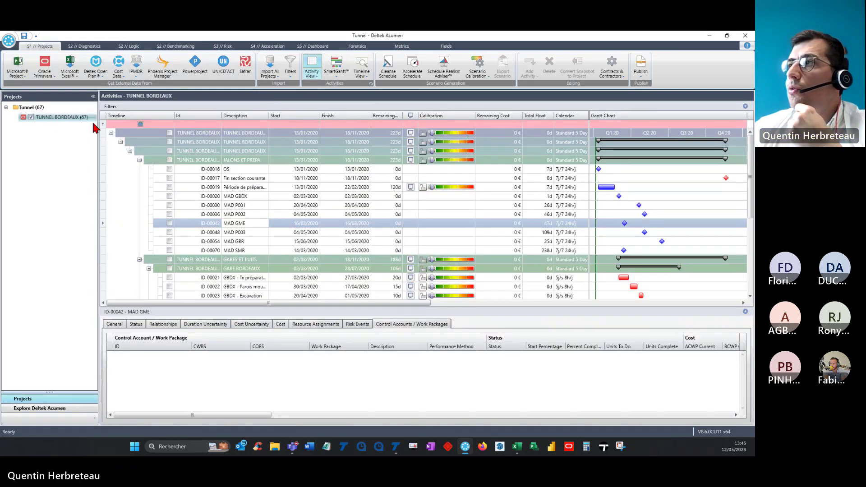
left_click(388, 72)
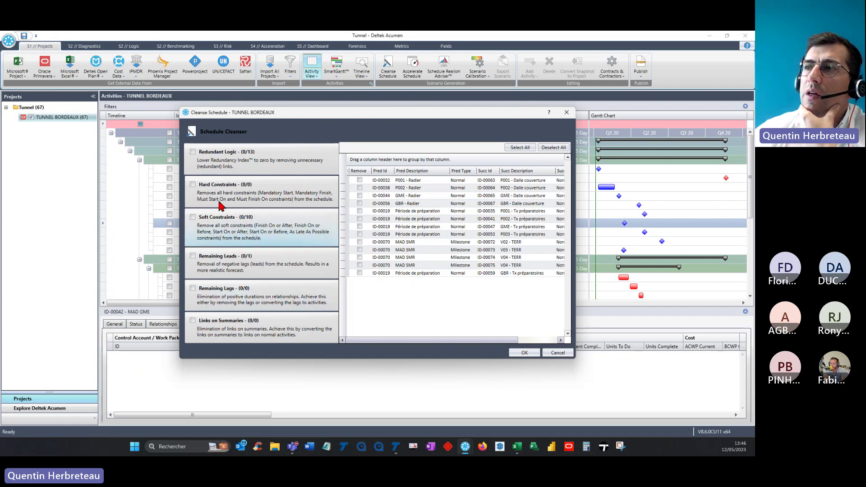
left_click(193, 152)
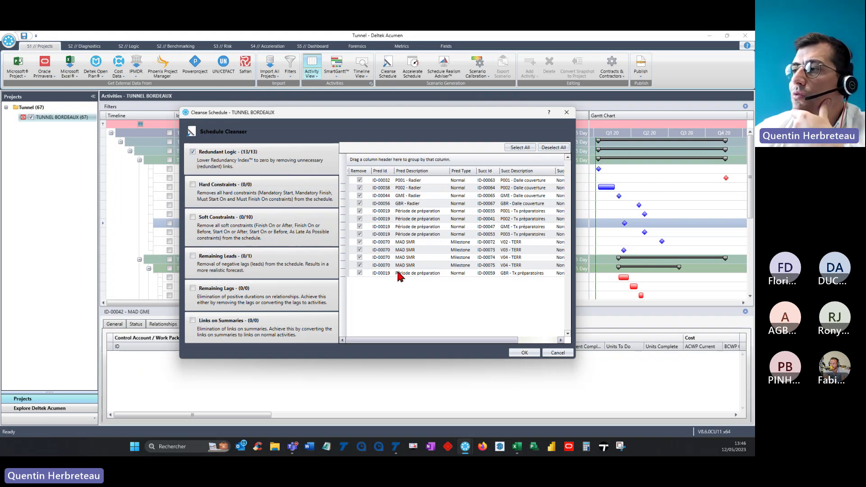
left_click(535, 355)
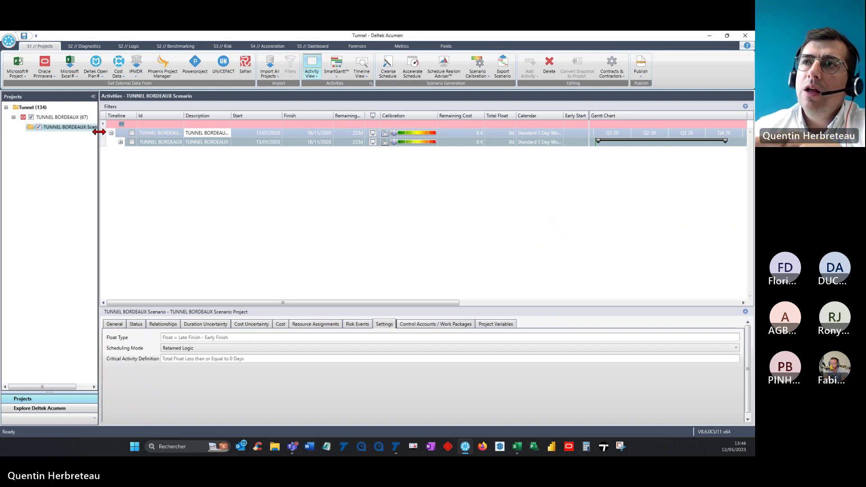
left_click_drag(99, 134, 128, 134)
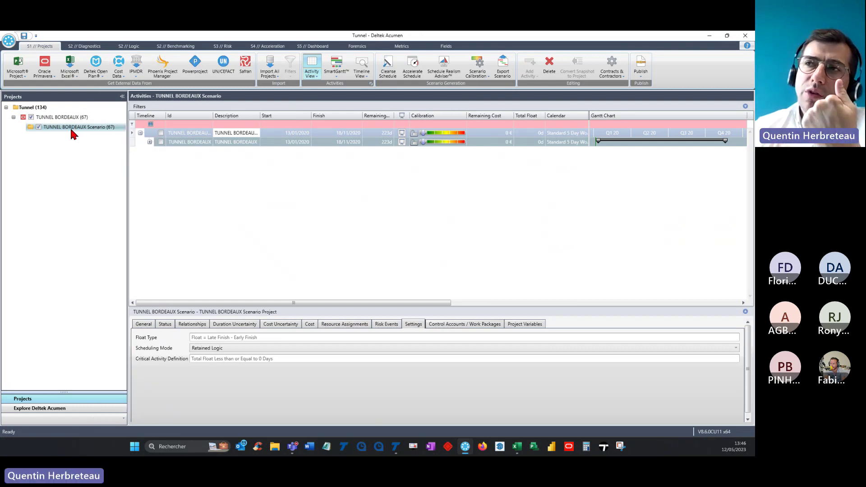
mouse_move(72, 137)
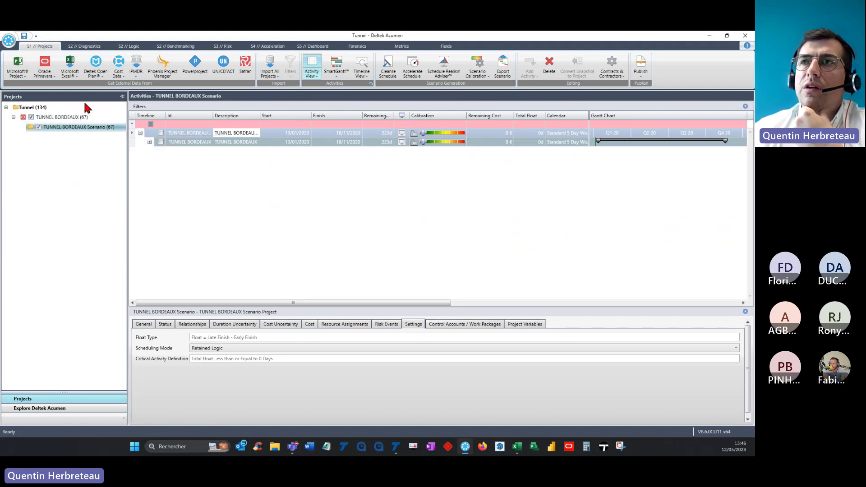
Step: Check the cleansed TUNNEL BORDEAUX Scenario for remaining redundant links with the Redundancy Index
left_click(92, 50)
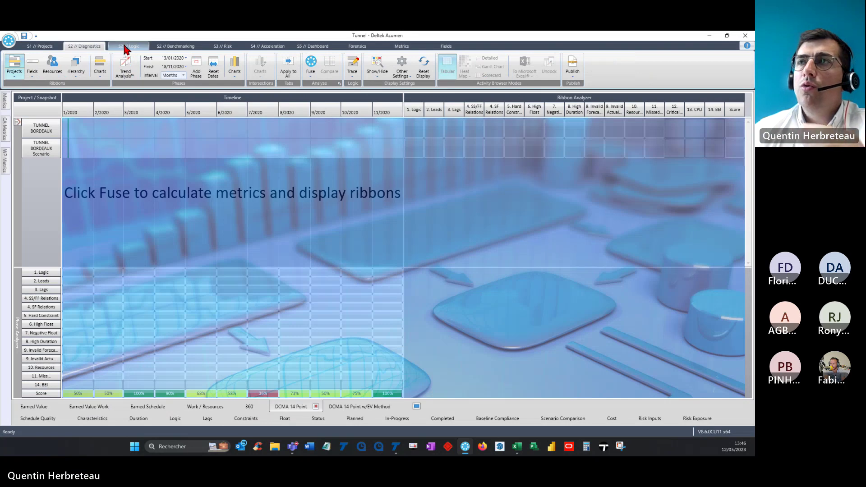
left_click(128, 48)
left_click(166, 49)
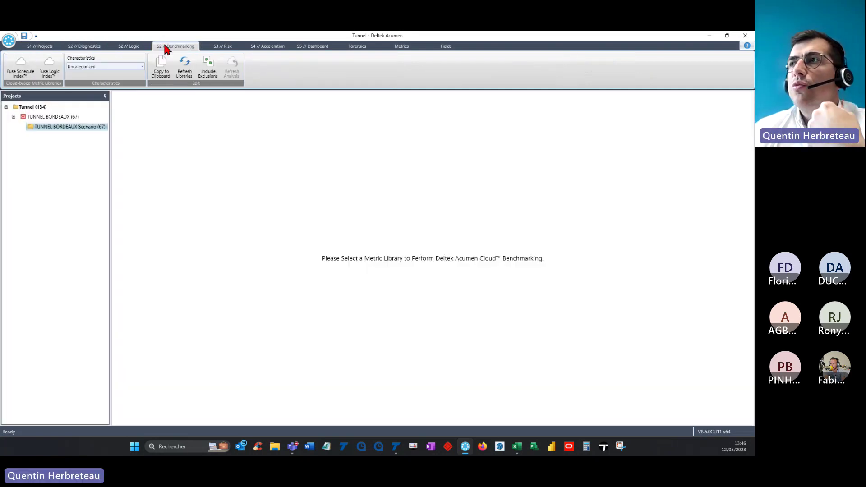
left_click(121, 48)
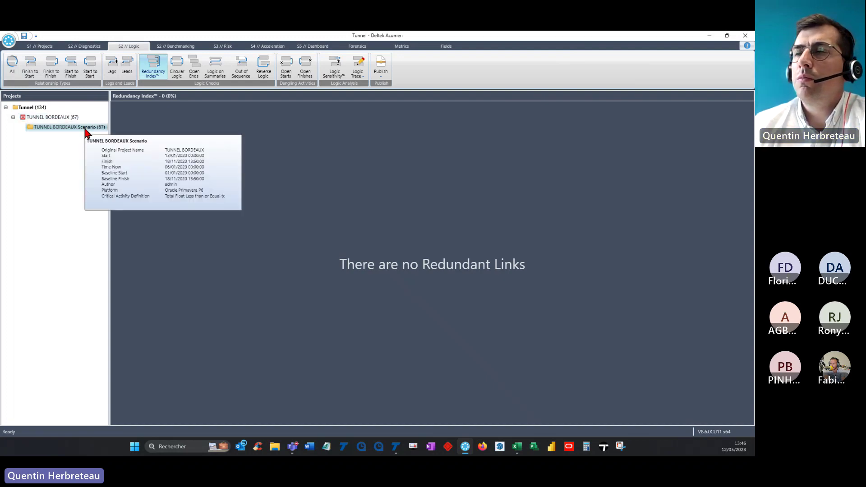
Step: Benchmark the cleansed scenario with the Fuse Schedule Index, using the Civil Works / Infrastructure characteristic
left_click(175, 46)
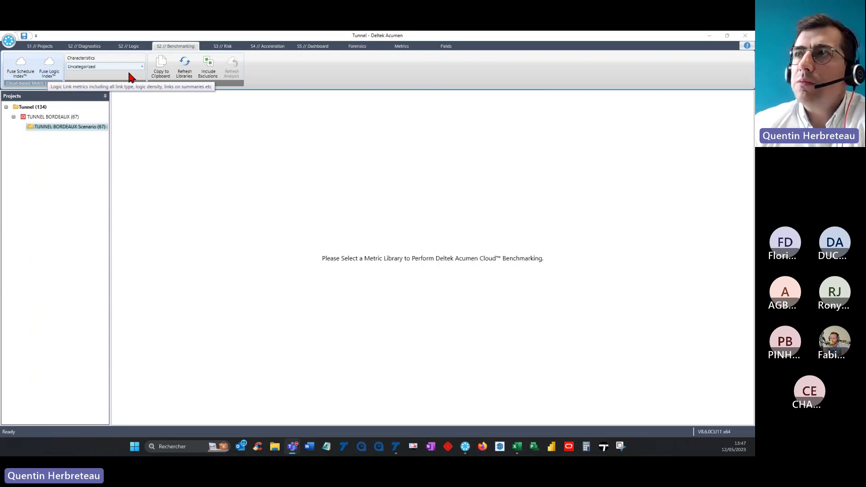
left_click(142, 69)
left_click(142, 67)
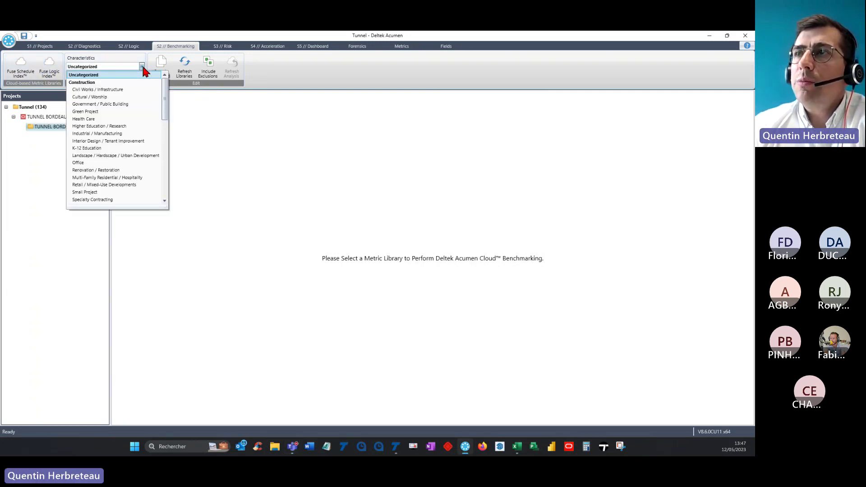
left_click(130, 89)
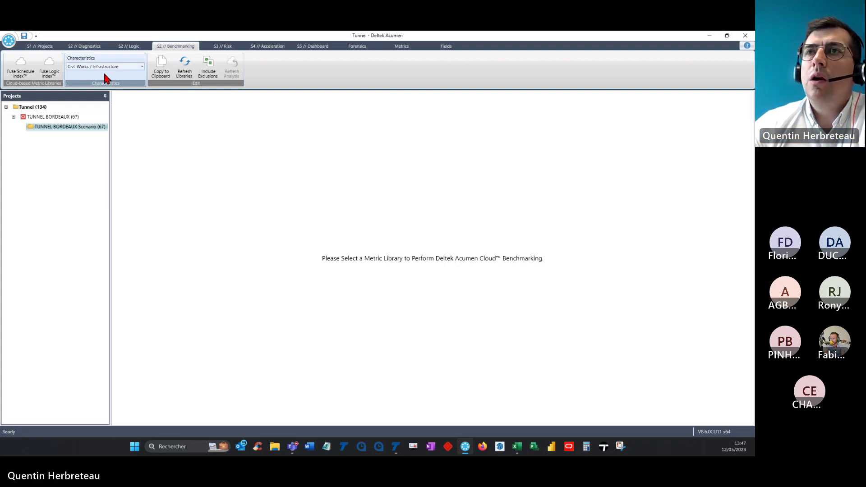
left_click(19, 70)
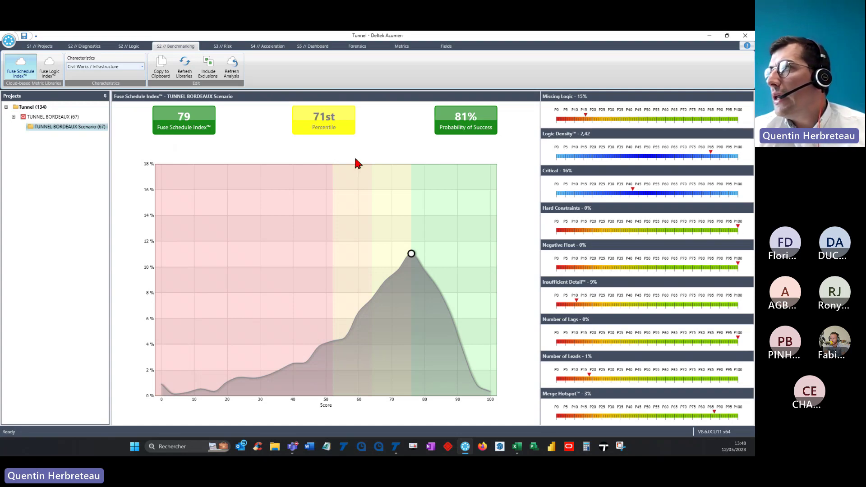
Step: Examine the Schedule Index metric percentiles, including Missing Logic and Insufficient Detail, and run the Fuse Logic Index benchmark
mouse_move(565, 112)
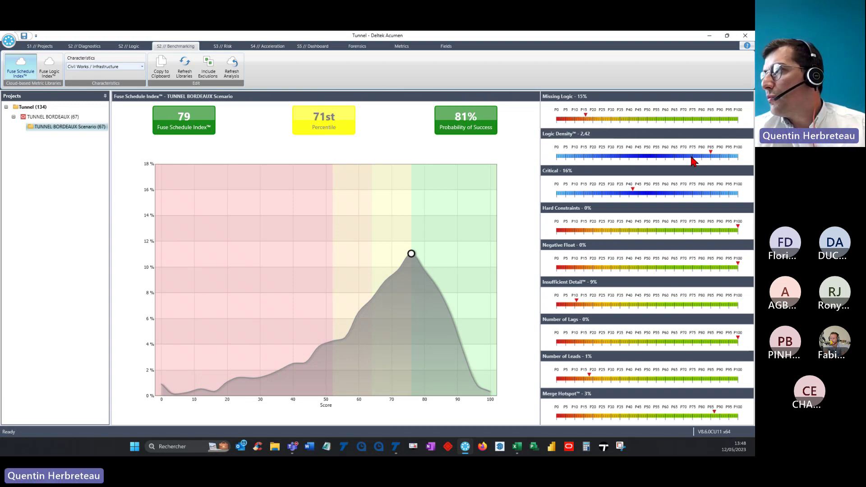
mouse_move(543, 201)
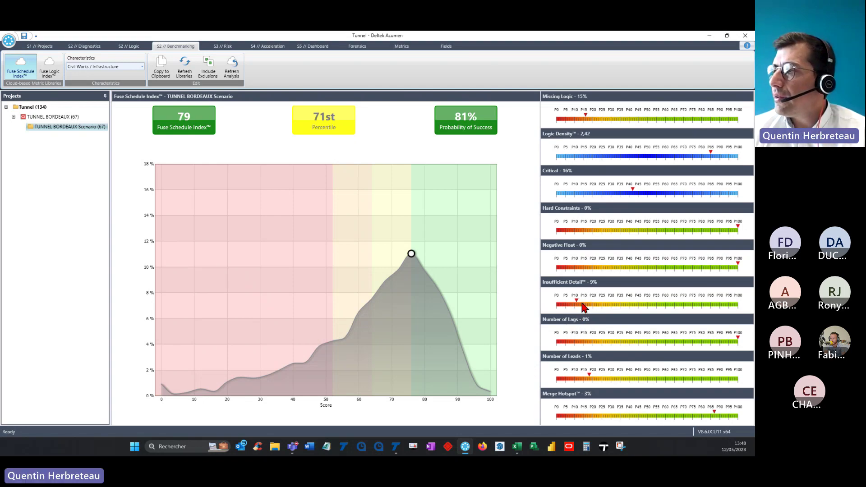
mouse_move(575, 311)
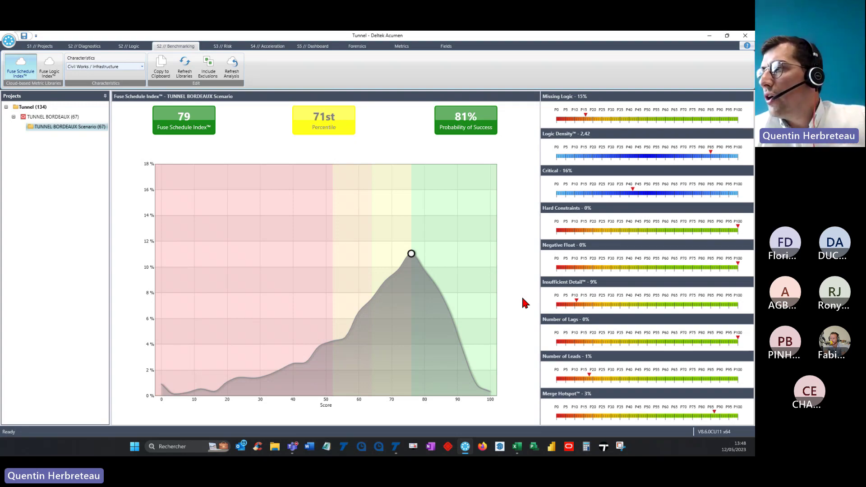
mouse_move(604, 302)
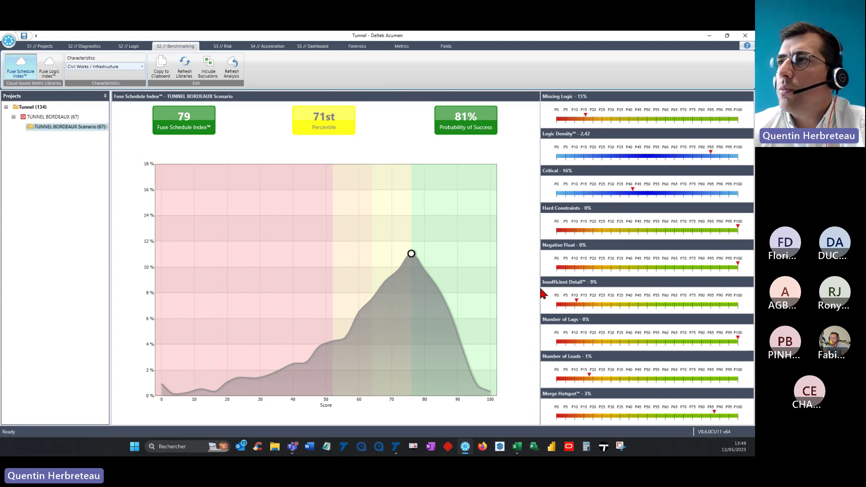
left_click(49, 73)
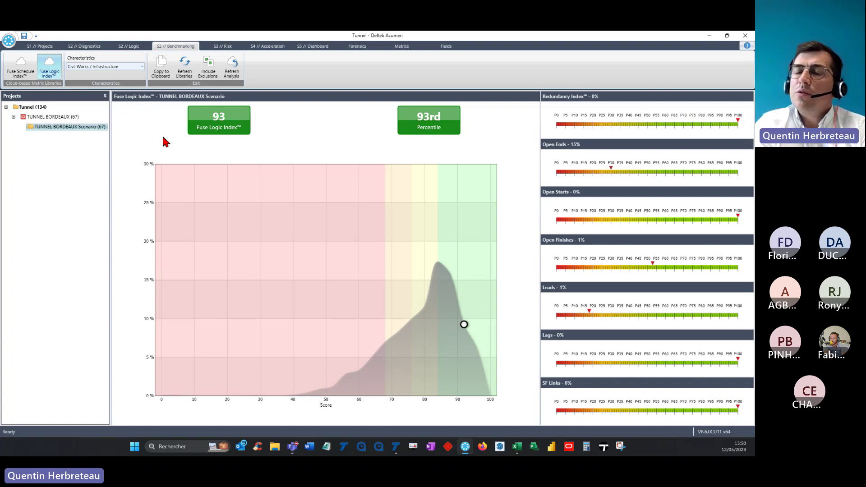
Step: Switch to the risk analysis of the scenario and expand the JALONS ET PREPA, GARES ET PUITS and GARE BORDEAUX activity groups
left_click(227, 47)
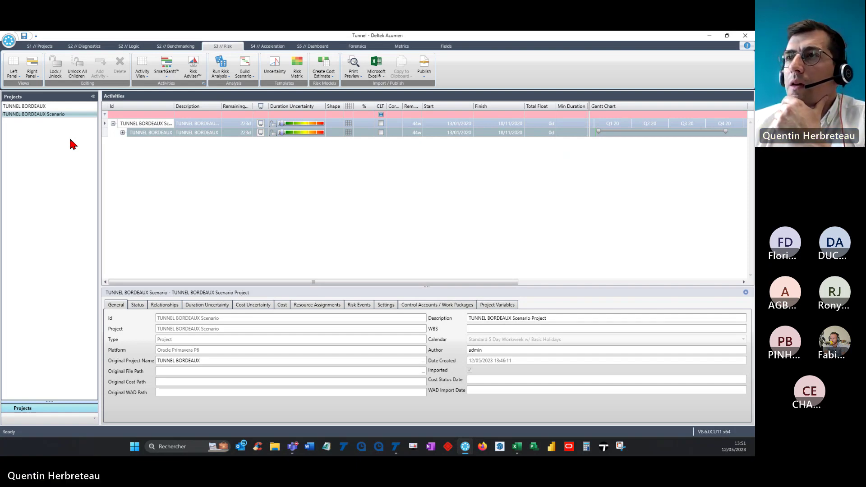
left_click(122, 132)
left_click(132, 141)
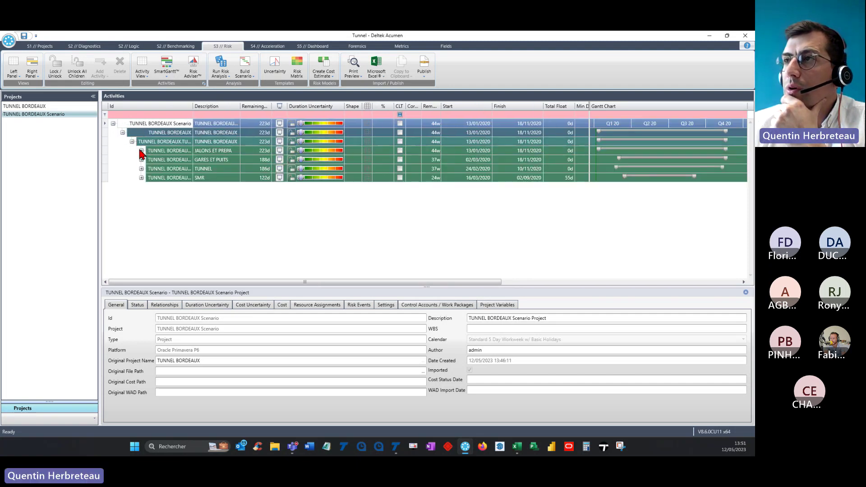
left_click(142, 151)
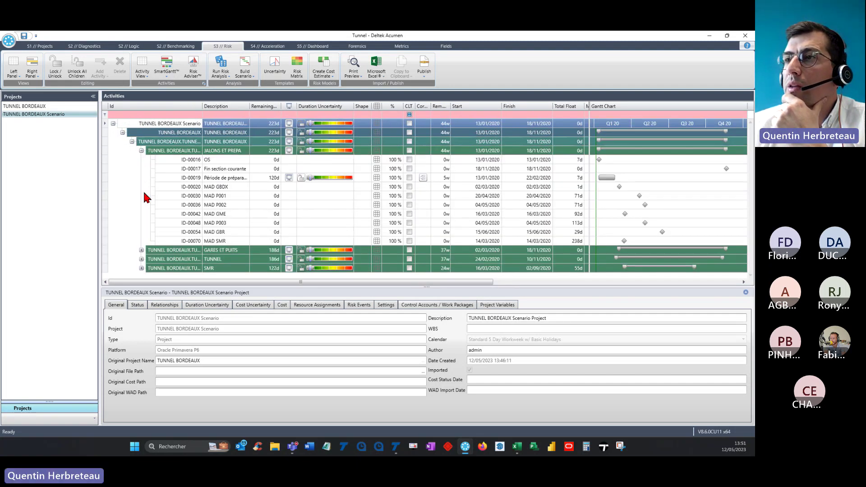
left_click(141, 250)
scroll(144, 253, "down", 1)
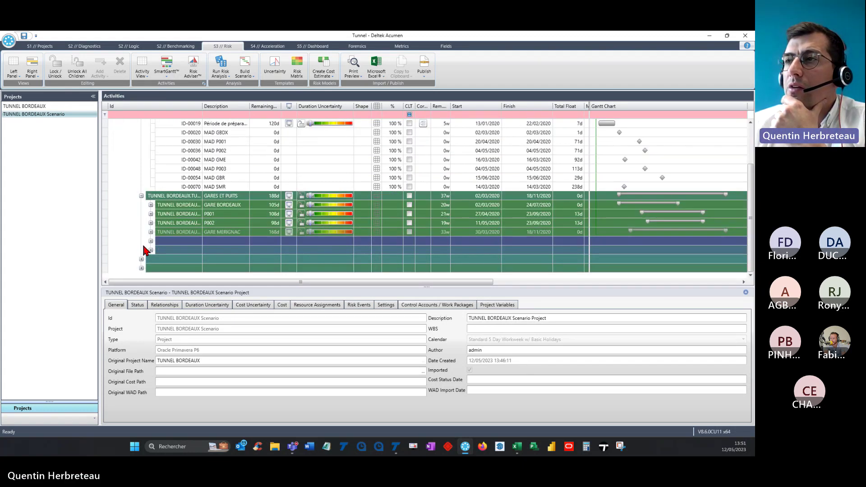
left_click(150, 232)
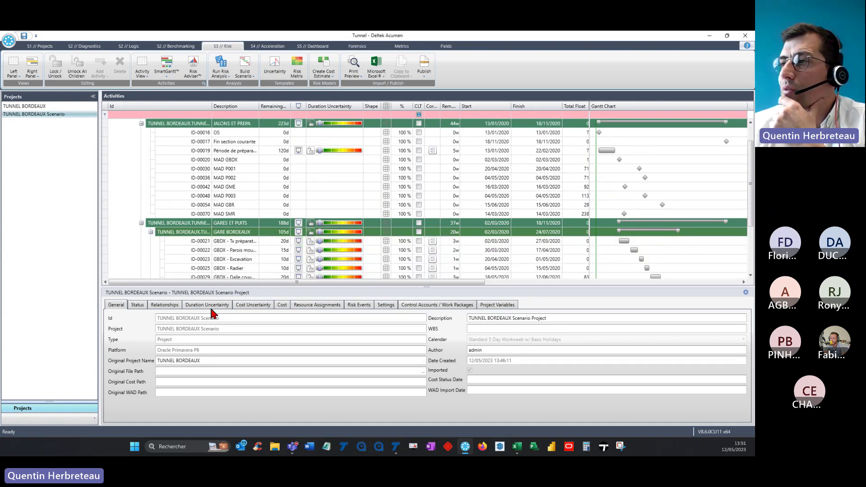
Step: Inspect the status and relationships of GBDX - Parois moulées, and the cost uncertainty settings of GBDX - Radier
left_click(138, 307)
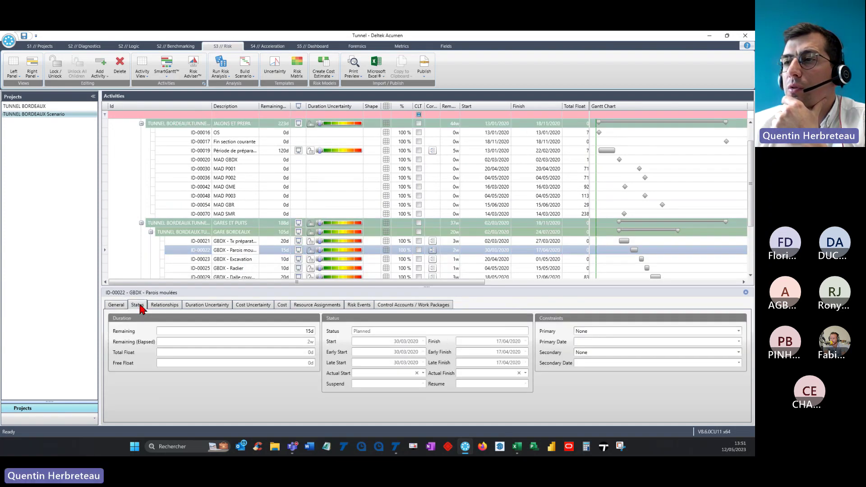
left_click(175, 307)
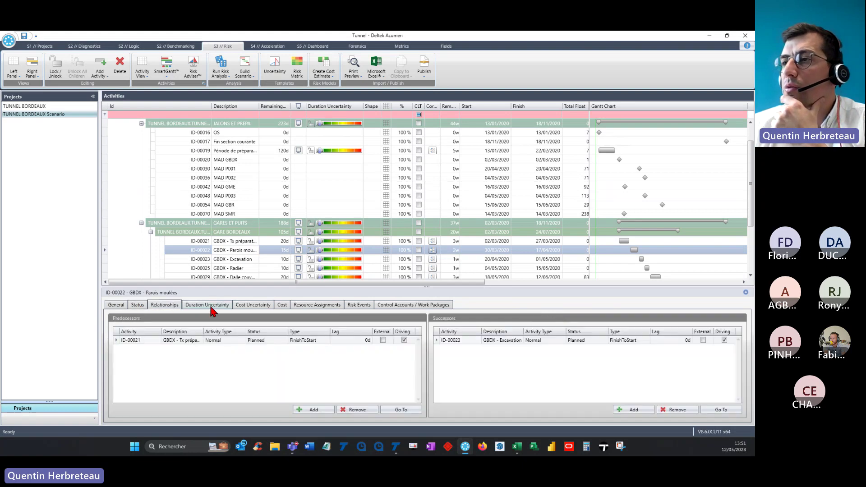
left_click(258, 307)
left_click(224, 268)
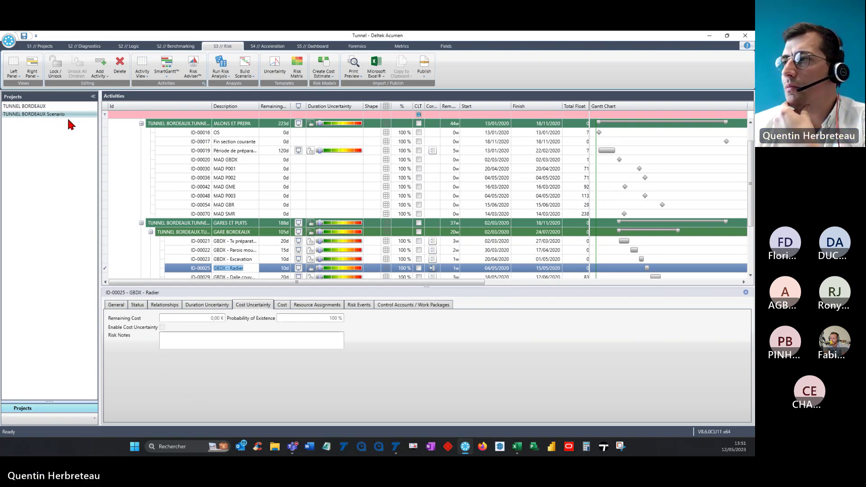
scroll(356, 240, "down", 1)
scroll(356, 240, "up", 2)
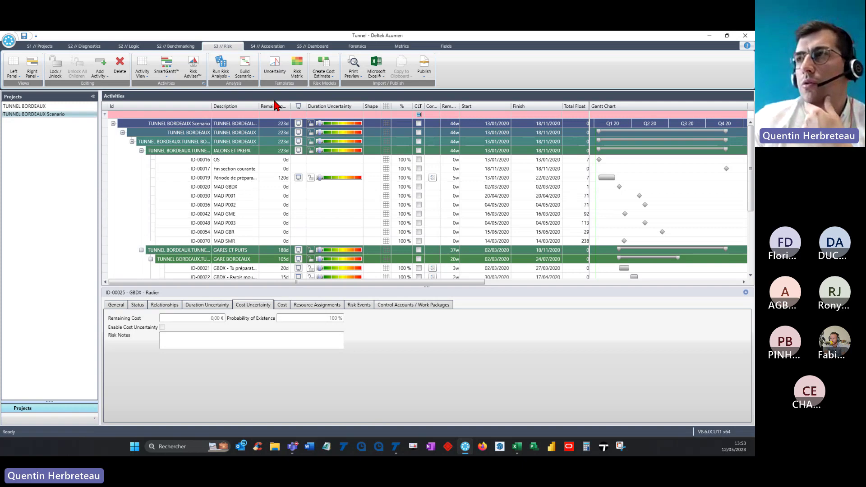
Step: Open the uncertainty factor templates and review the distribution types available for Very Conservative, keeping Triangle
left_click(274, 73)
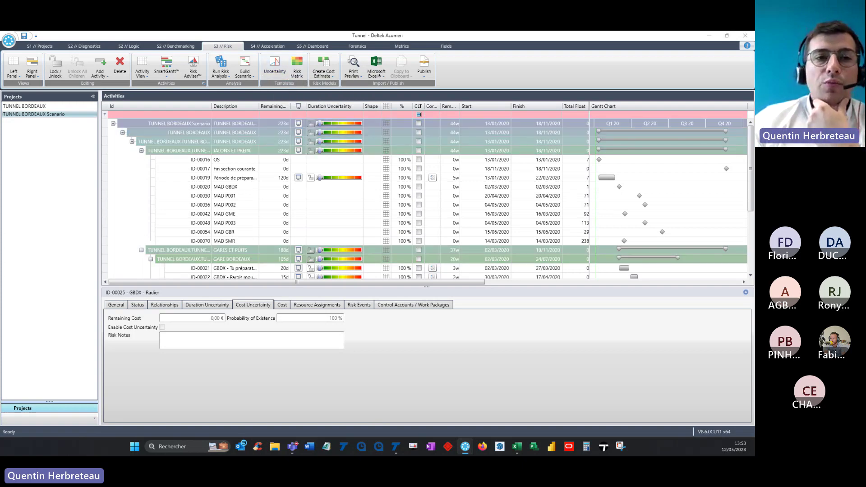
left_click_drag(259, 142, 620, 97)
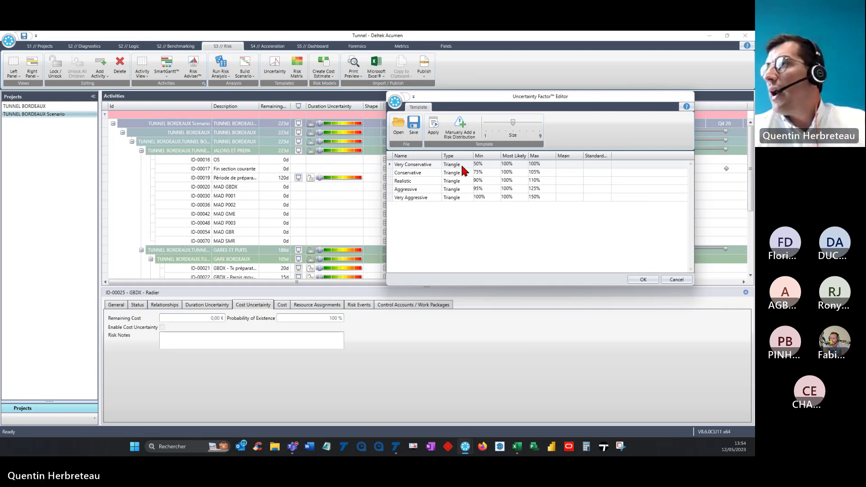
left_click(419, 174)
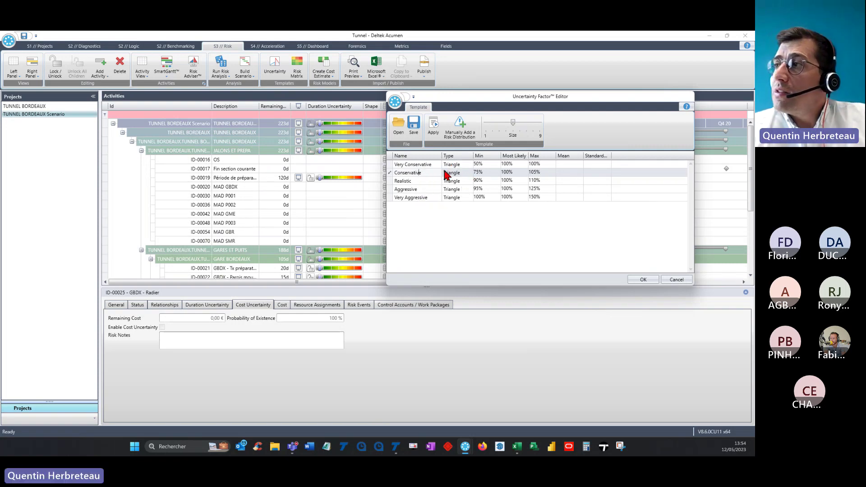
left_click(455, 165)
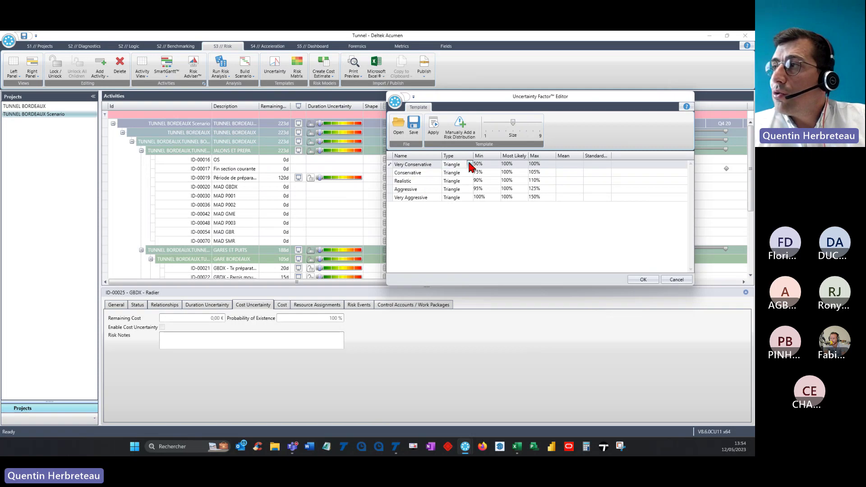
left_click(465, 164)
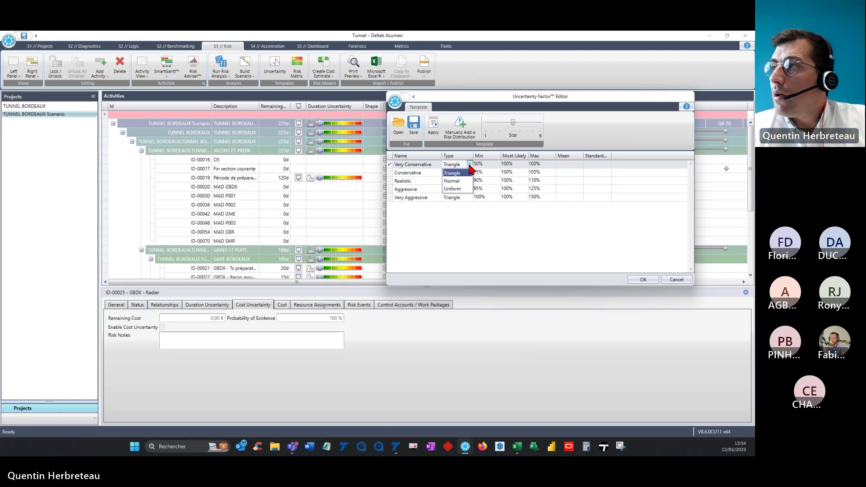
left_click(469, 173)
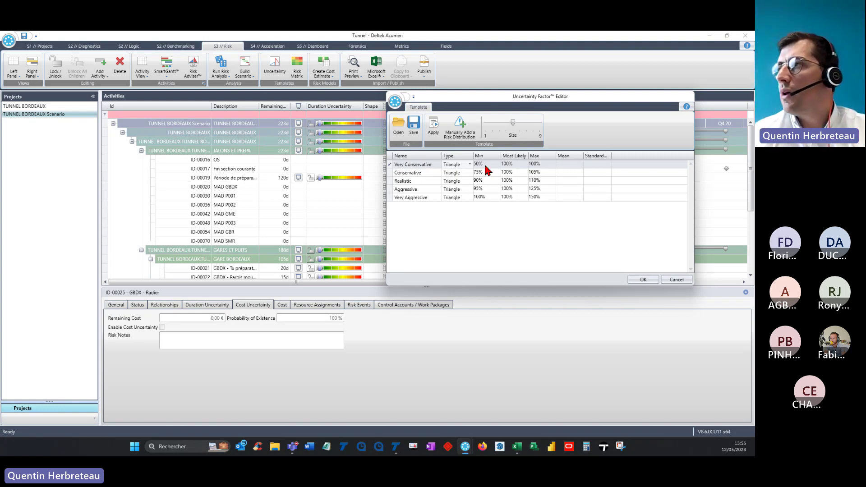
Step: Review the Conservative, Realistic and Aggressive uncertainty templates, including the shape options of Aggressive, and close the template editor
left_click(427, 172)
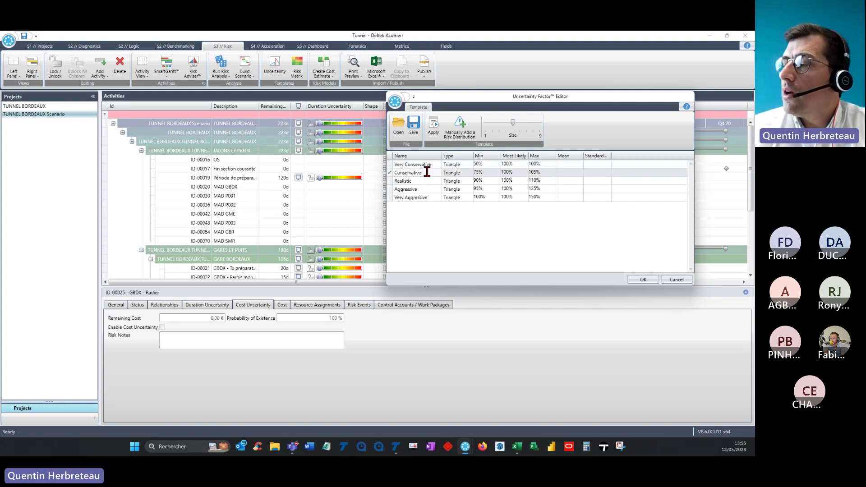
left_click(427, 181)
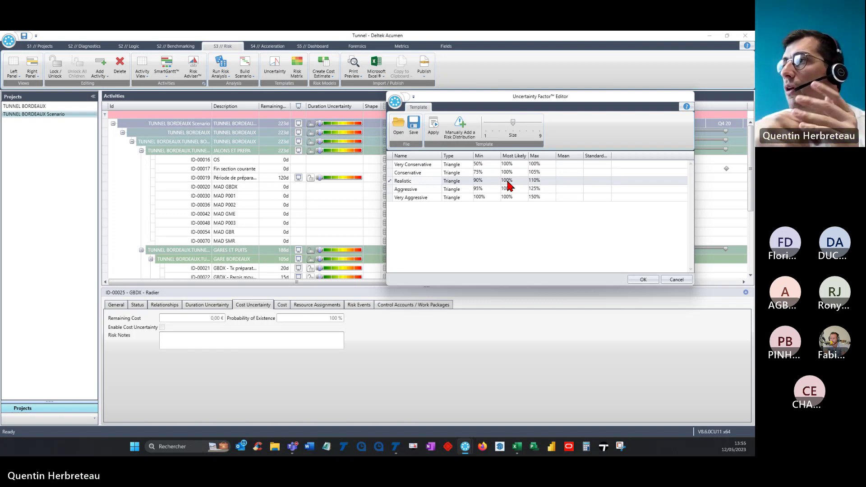
left_click(463, 190)
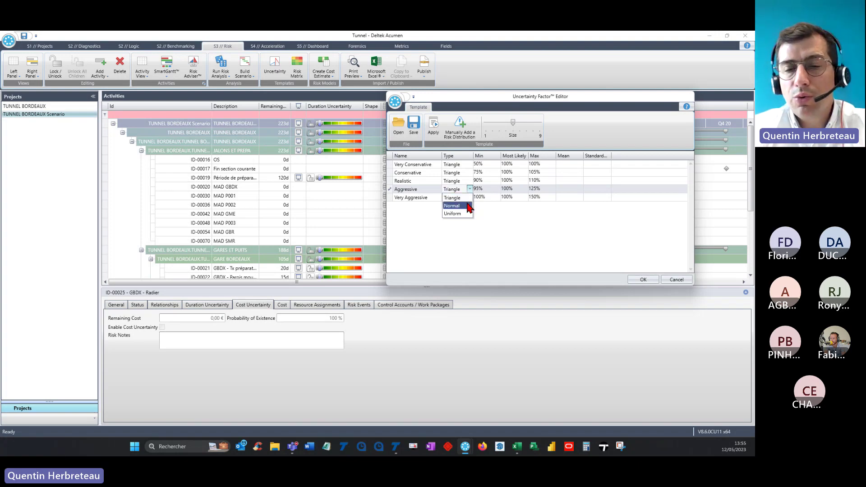
left_click(471, 189)
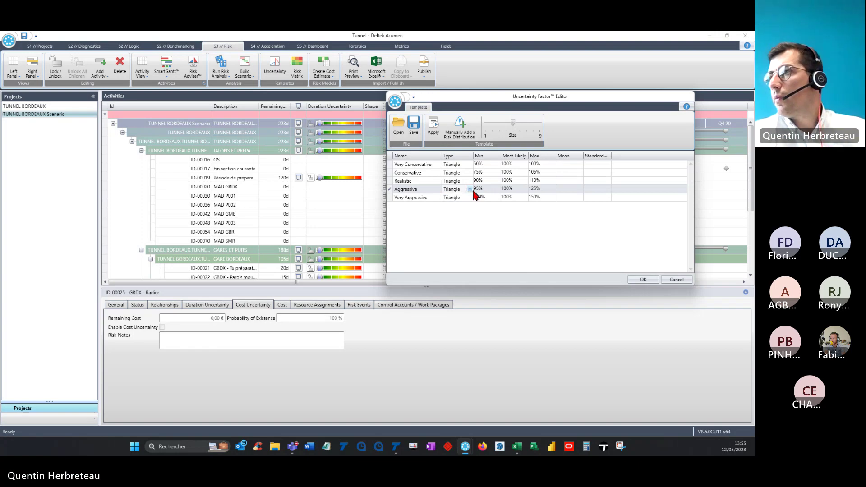
left_click(654, 281)
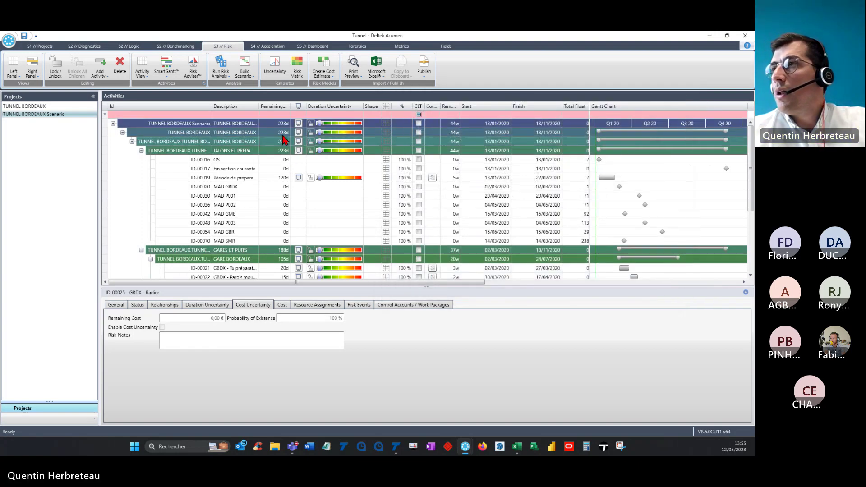
Step: Widen the Id column, set the duration uncertainty of GME - Radier under GARE MERIGNAC to Aggressive, and check the template's range
scroll(318, 201, "down", 1)
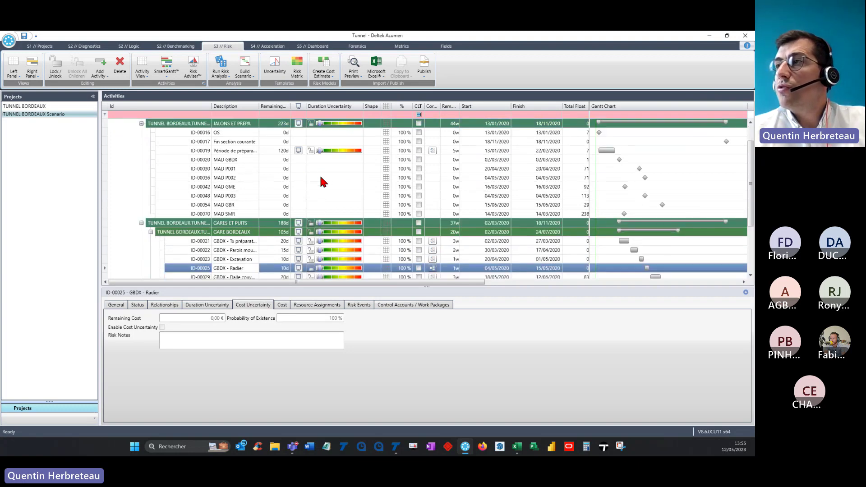
scroll(320, 167, "down", 1)
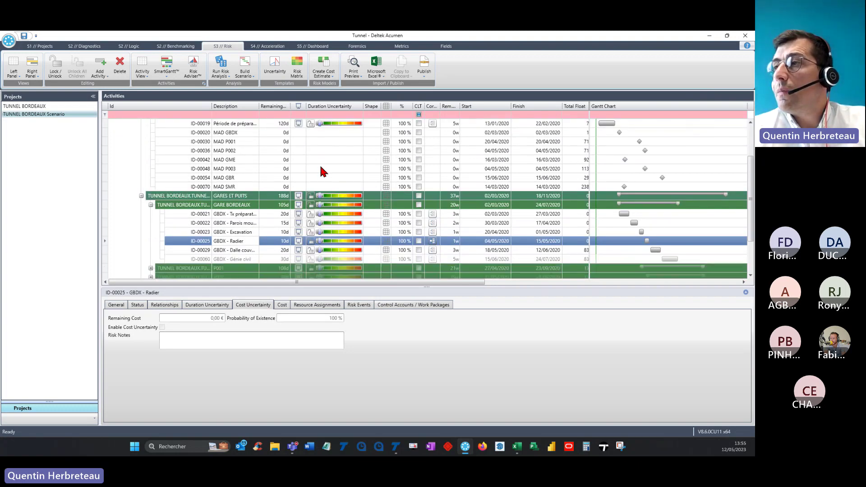
scroll(321, 167, "down", 1)
scroll(321, 171, "down", 1)
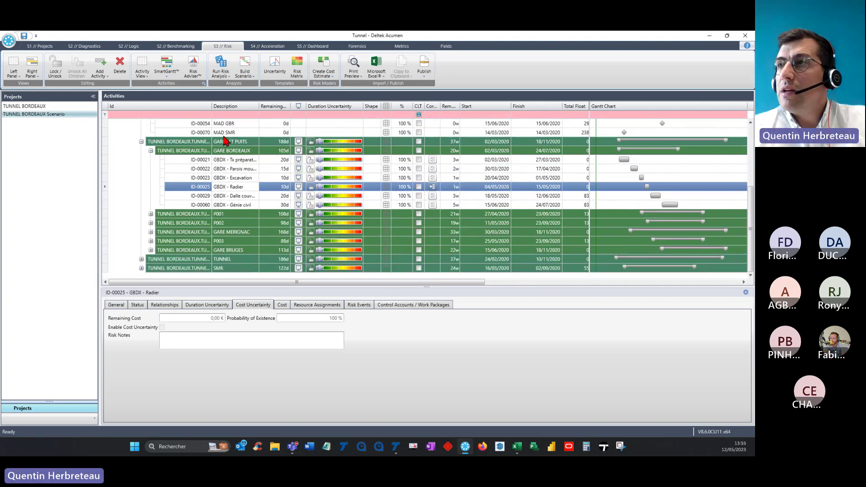
left_click_drag(213, 107, 239, 106)
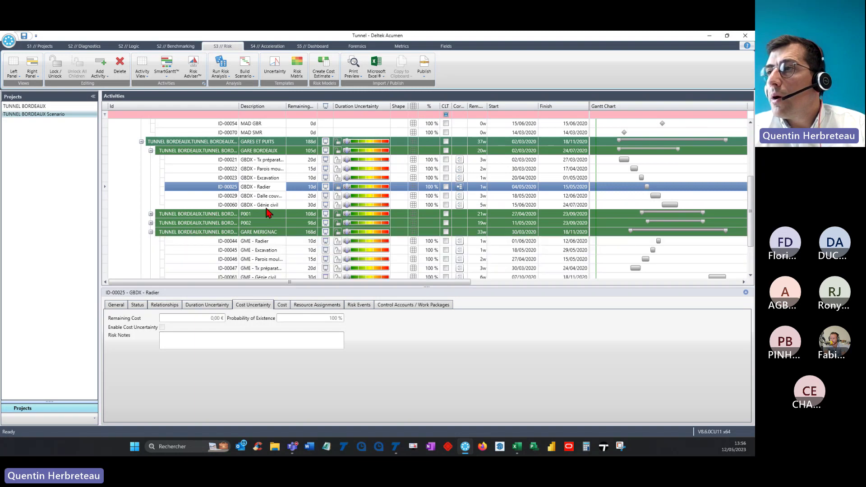
scroll(266, 209, "down", 2)
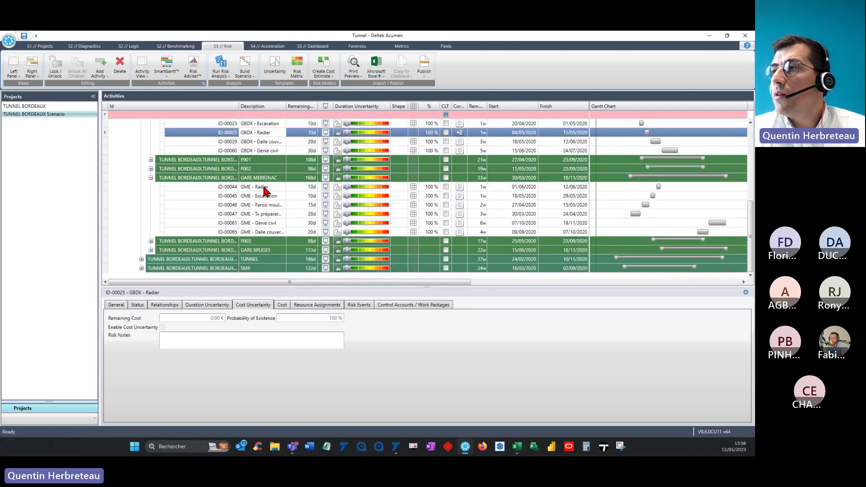
left_click(265, 189)
mouse_move(361, 192)
left_mouse_down()
mouse_move(387, 192)
mouse_move(357, 192)
mouse_move(378, 193)
left_mouse_up()
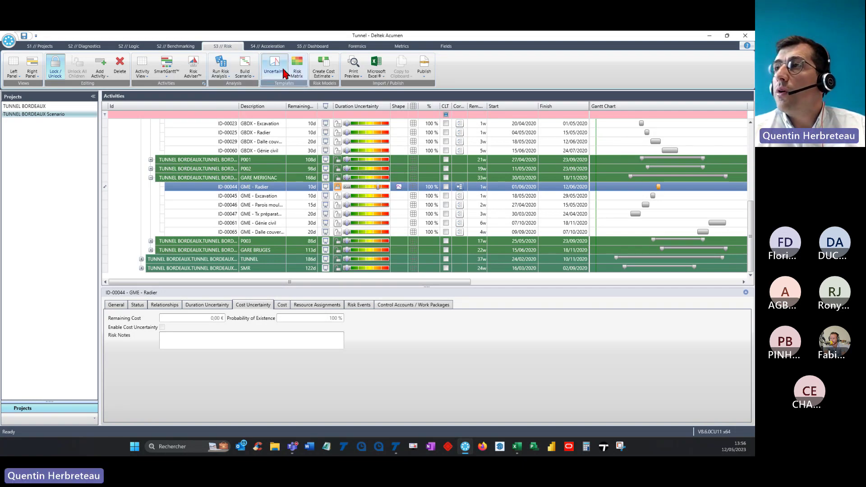
left_click(284, 74)
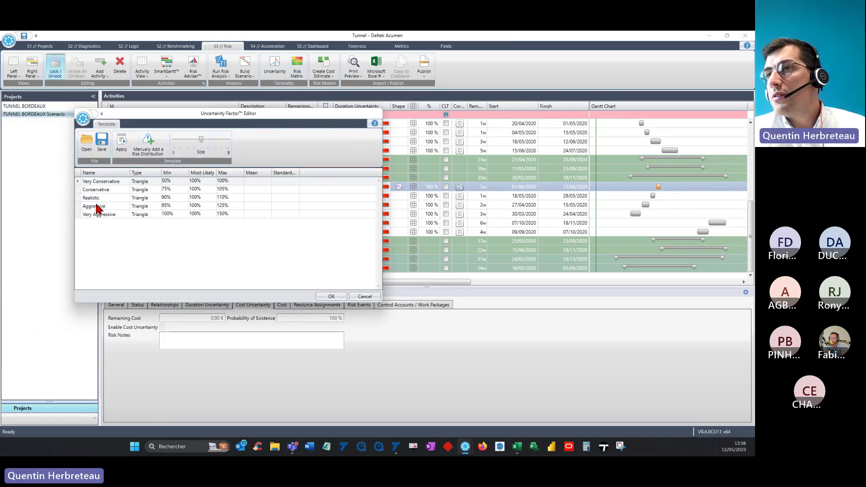
left_click(342, 299)
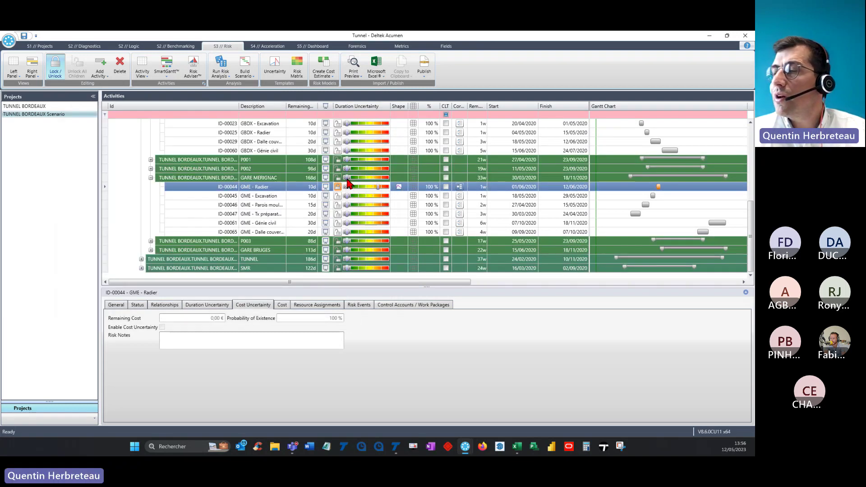
Step: Apply Aggressive duration uncertainty to the whole GARE MERIGNAC group and review the Aggressive template's minimum and maximum percentages
left_click_drag(348, 179, 377, 180)
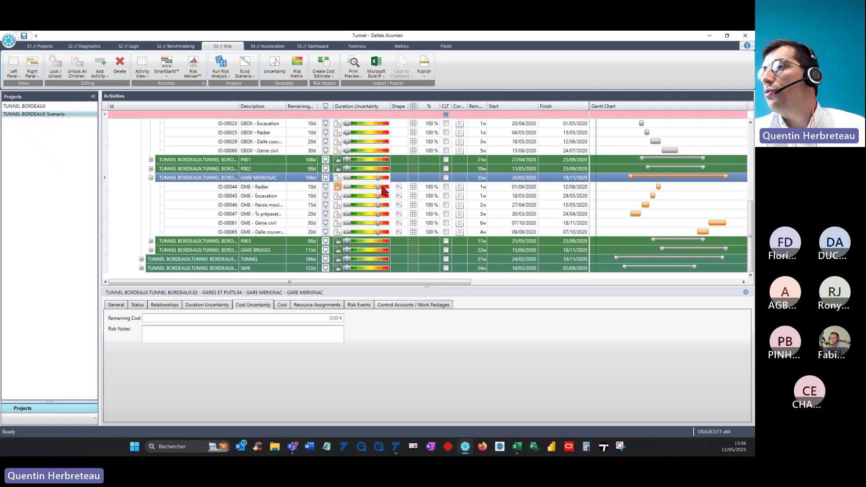
mouse_move(377, 181)
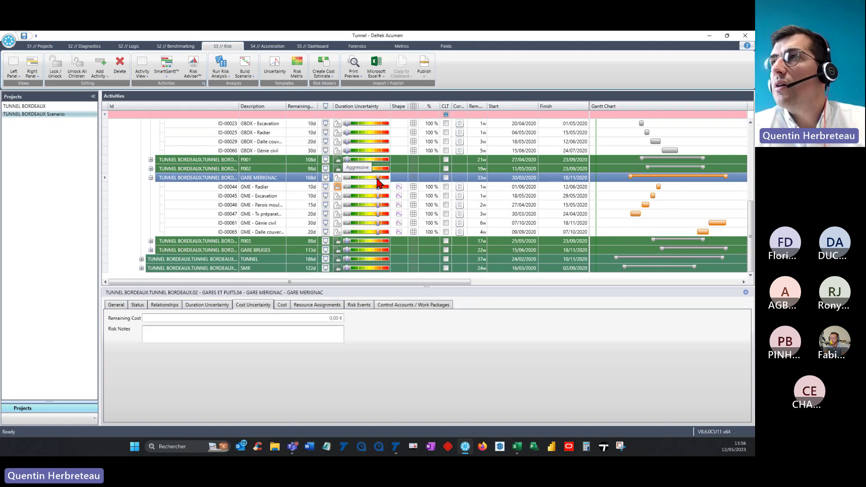
left_click(276, 67)
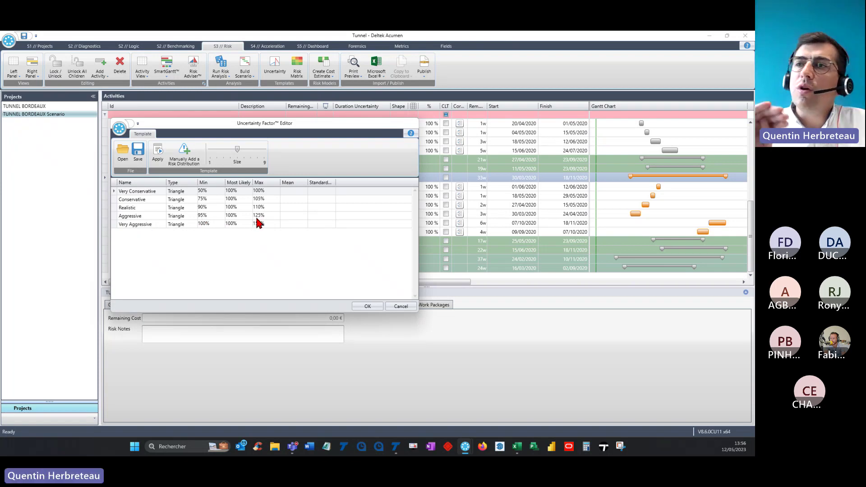
left_click(372, 309)
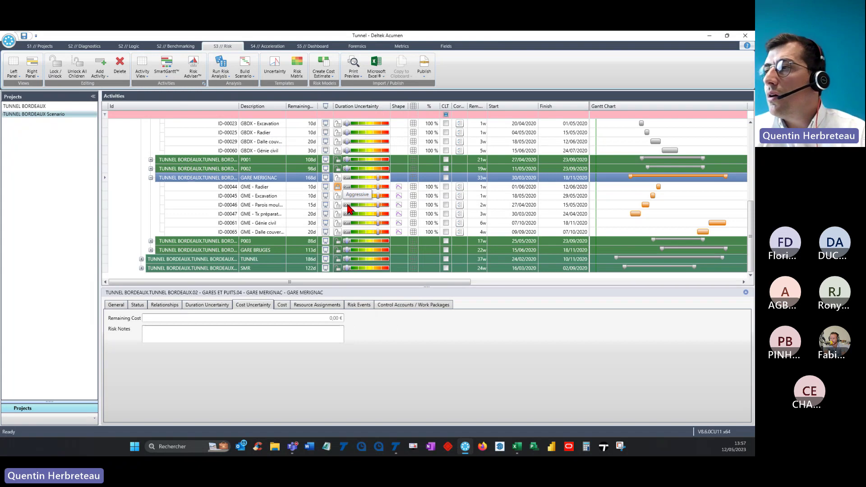
Step: Expand the GARE BRUGES group and set the duration uncertainty of all its activities to Realistic
left_click(151, 250)
scroll(252, 232, "down", 2)
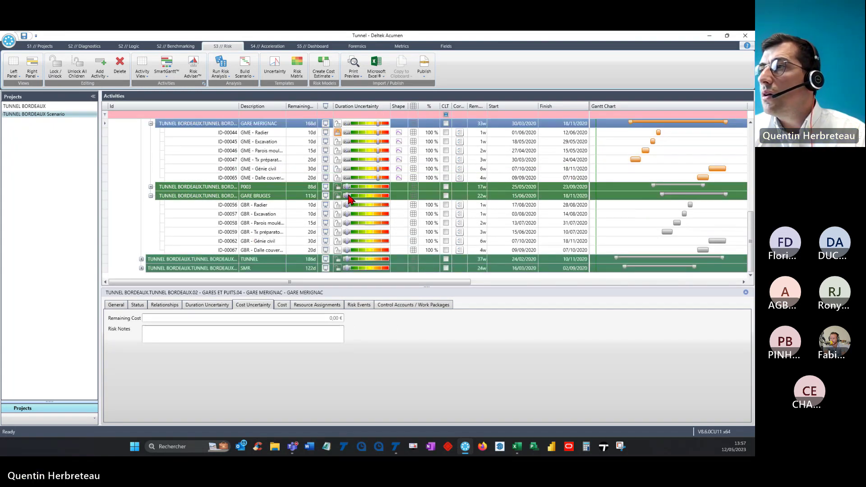
left_click_drag(351, 199, 369, 197)
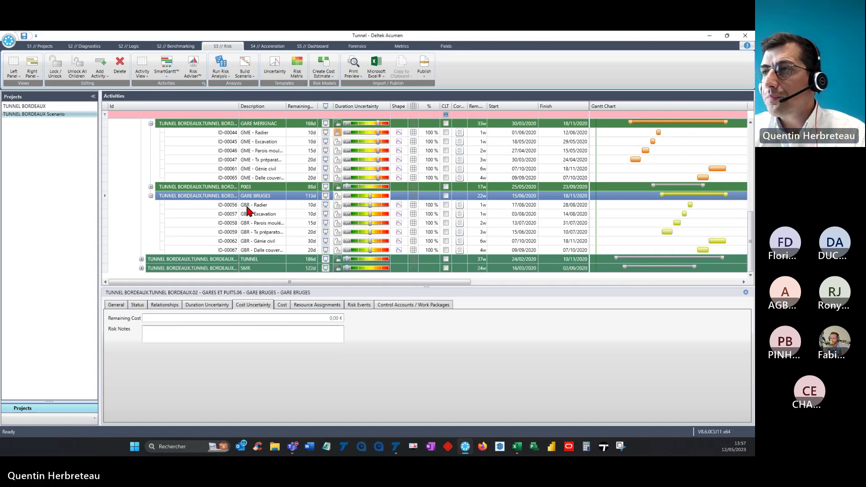
scroll(302, 205, "up", 1)
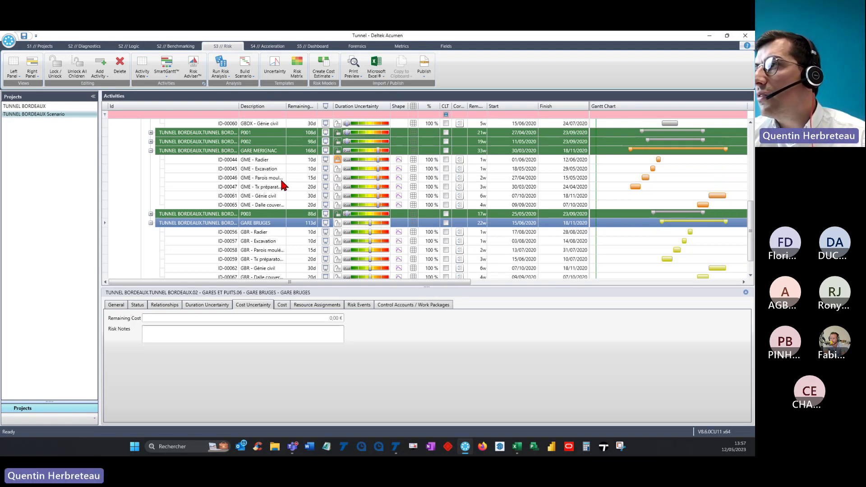
scroll(264, 178, "down", 1)
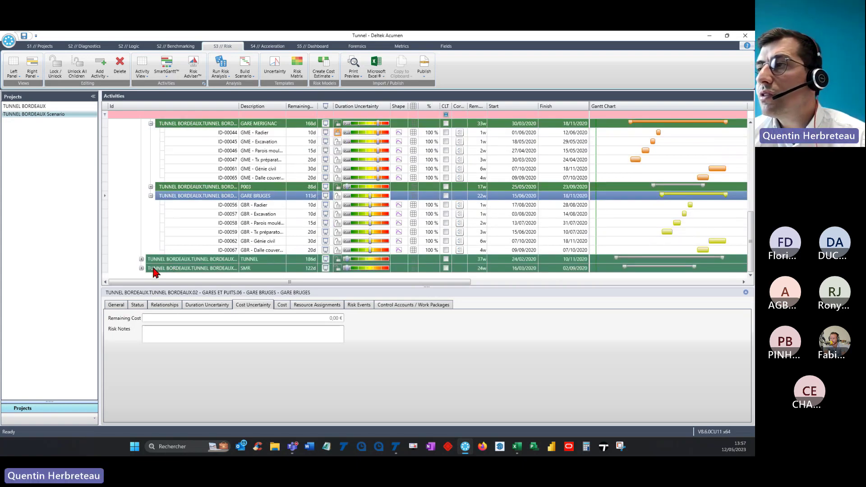
Step: Expand the TUNNEL group and set the duration uncertainty of all its activities to Very Aggressive
left_click(142, 259)
scroll(326, 221, "down", 1)
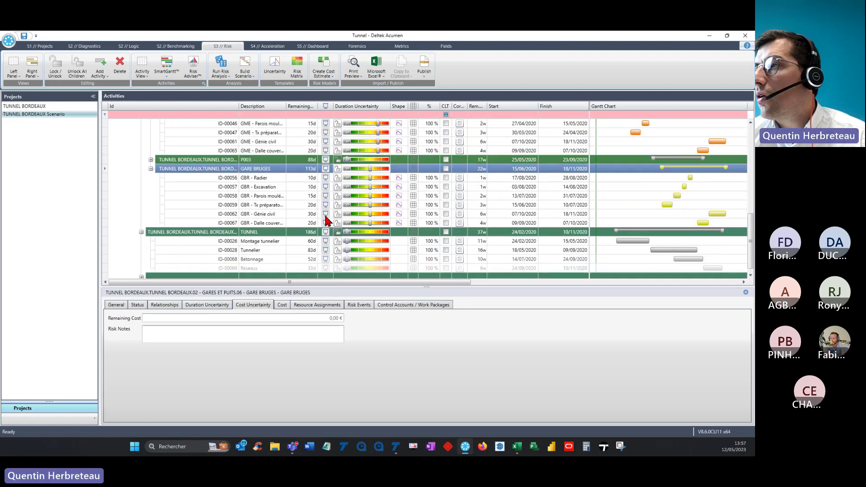
left_click(351, 242)
left_click_drag(350, 235, 388, 233)
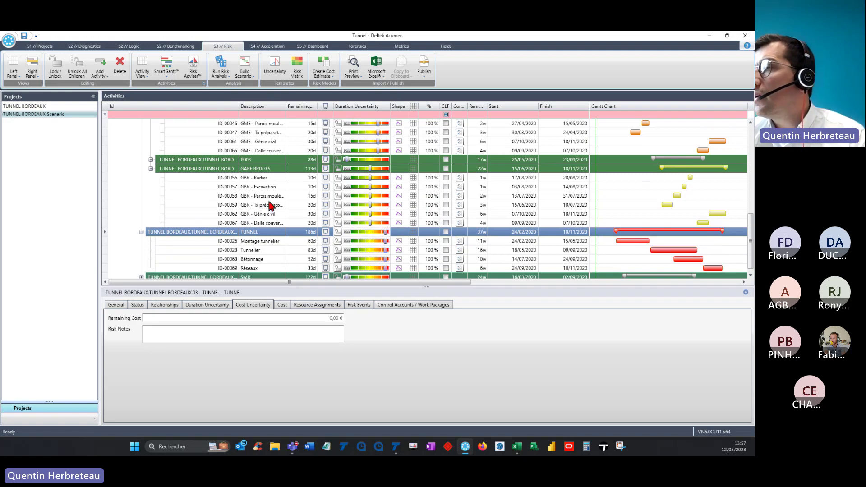
Step: Review the uncertainty set across the activity groups and inspect the duration uncertainty details of GME - Excavation
scroll(269, 205, "up", 5)
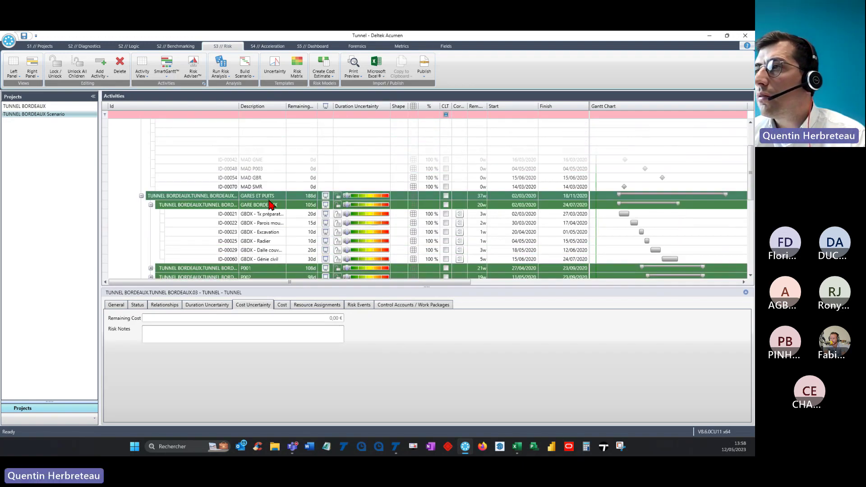
scroll(269, 205, "up", 2)
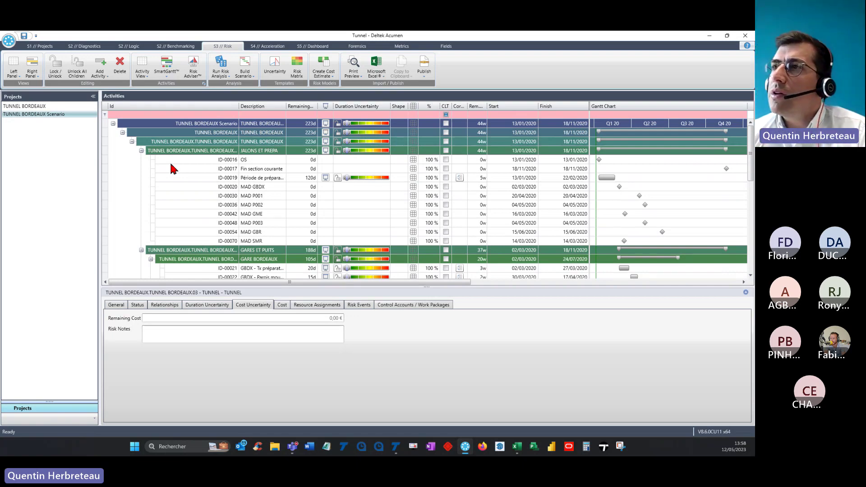
scroll(239, 177, "down", 4)
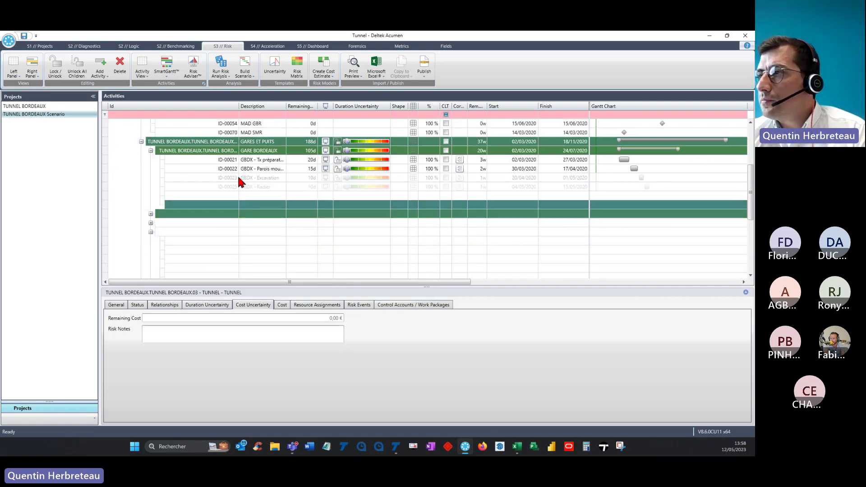
scroll(238, 180, "down", 2)
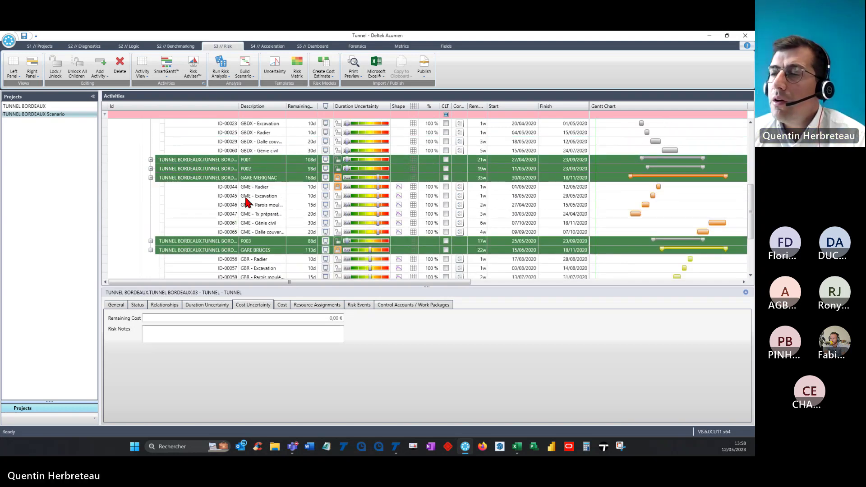
left_click(246, 197)
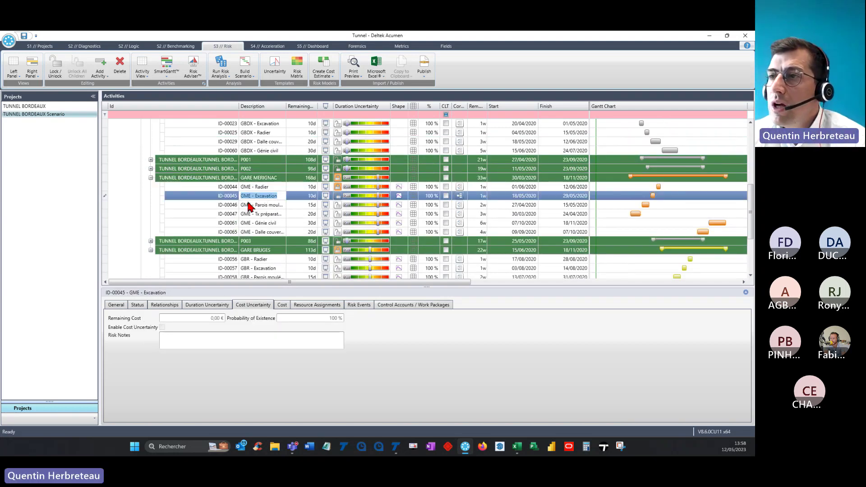
left_click(209, 307)
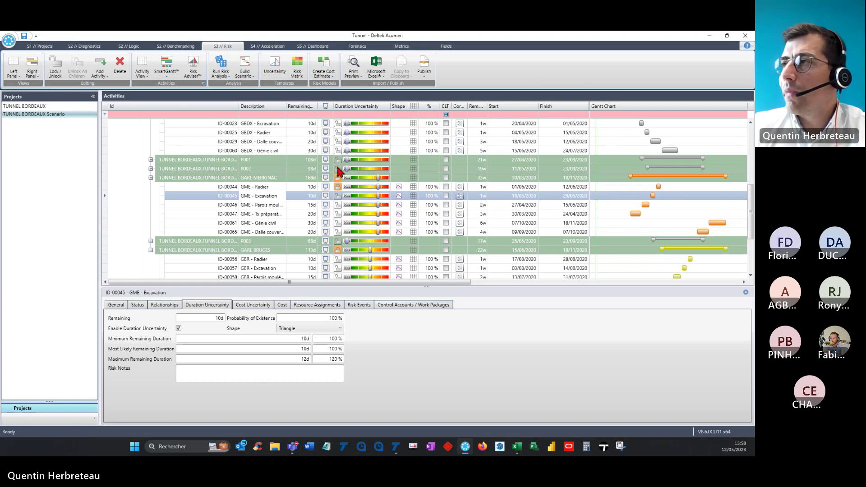
Step: Review the risk matrix's schedule and cost impact ranges together with its probability scoring template
scroll(338, 185, "up", 4)
scroll(338, 184, "up", 2)
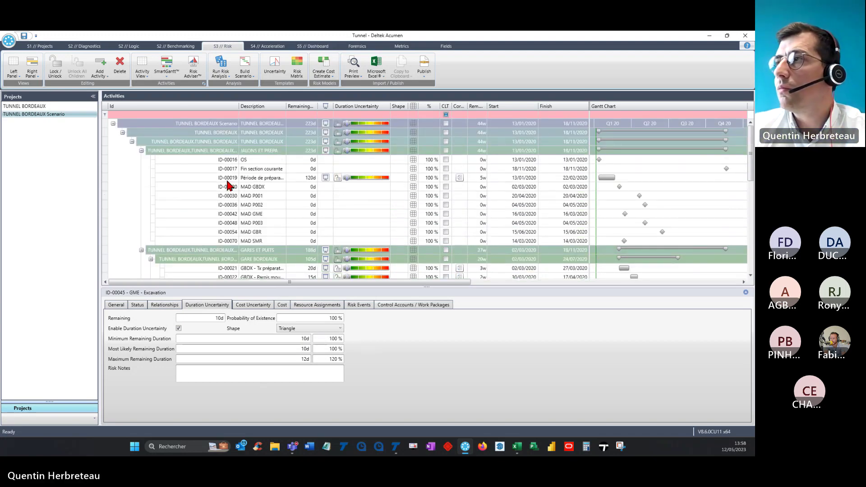
scroll(228, 185, "down", 2)
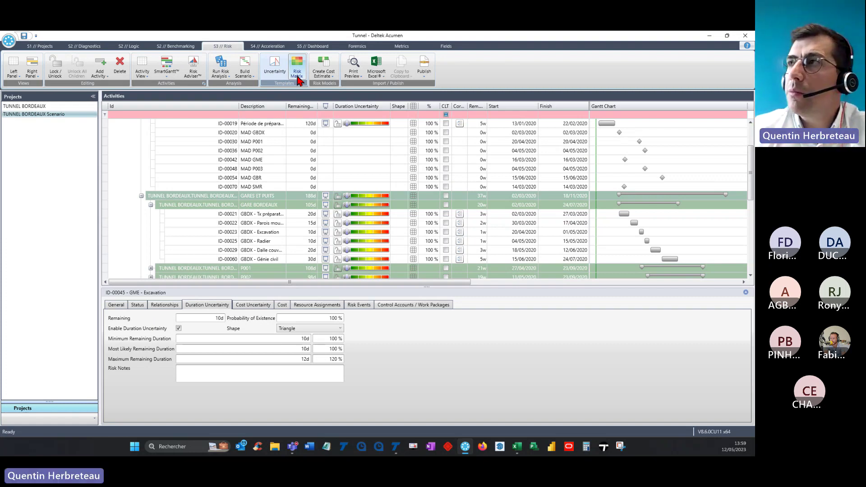
left_click(297, 72)
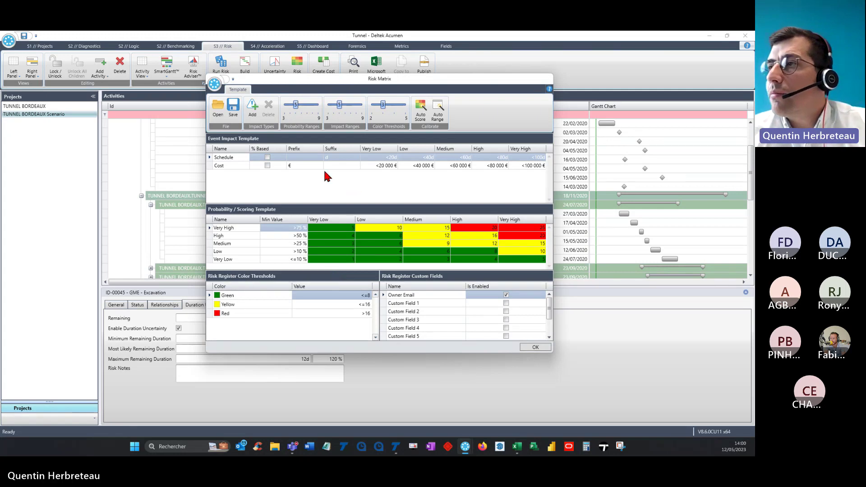
left_click(307, 158)
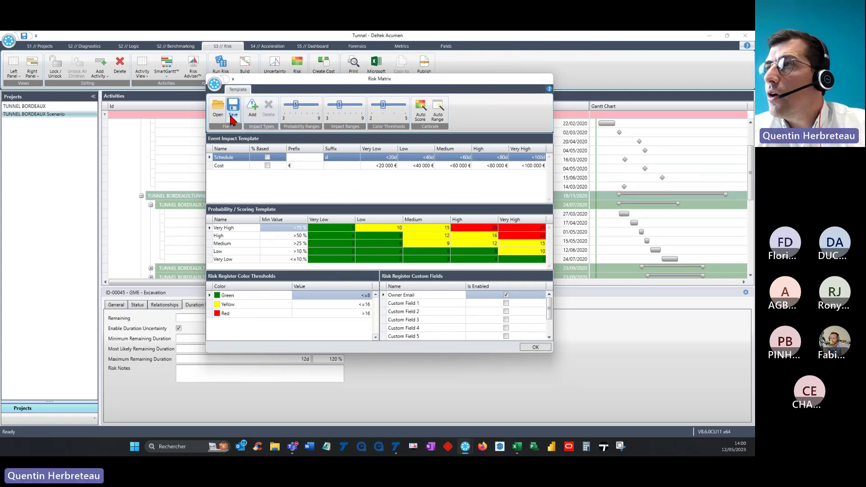
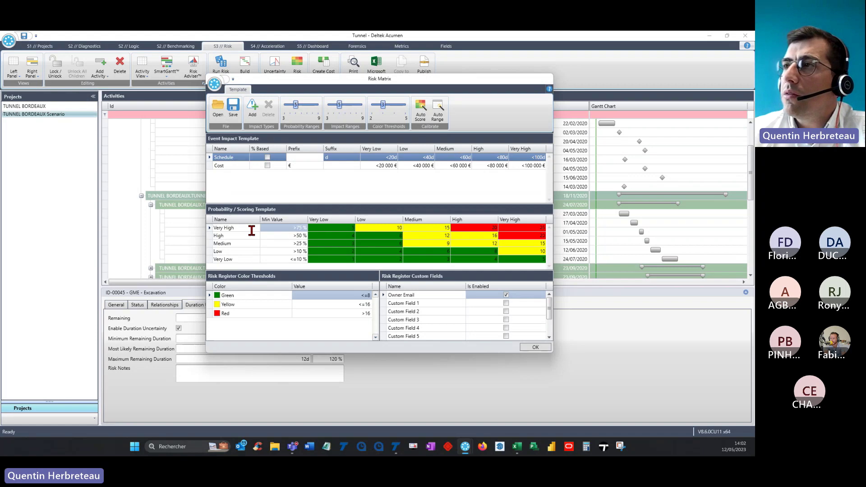
left_click(235, 167)
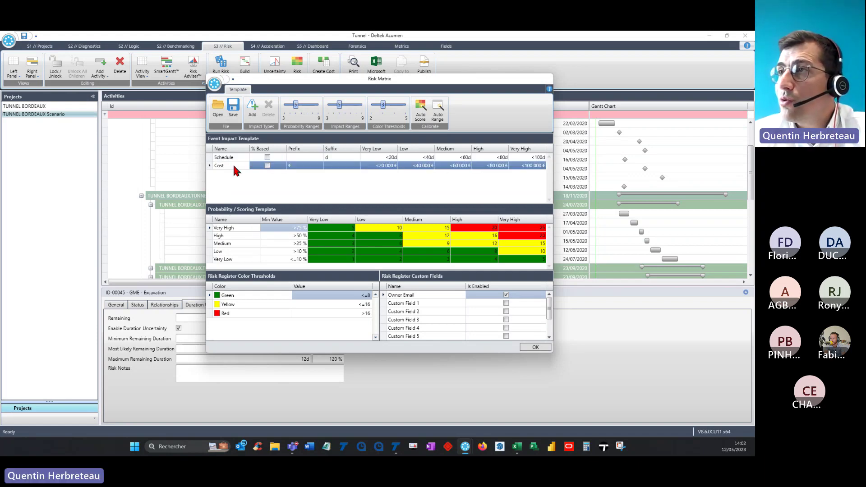
left_click(237, 158)
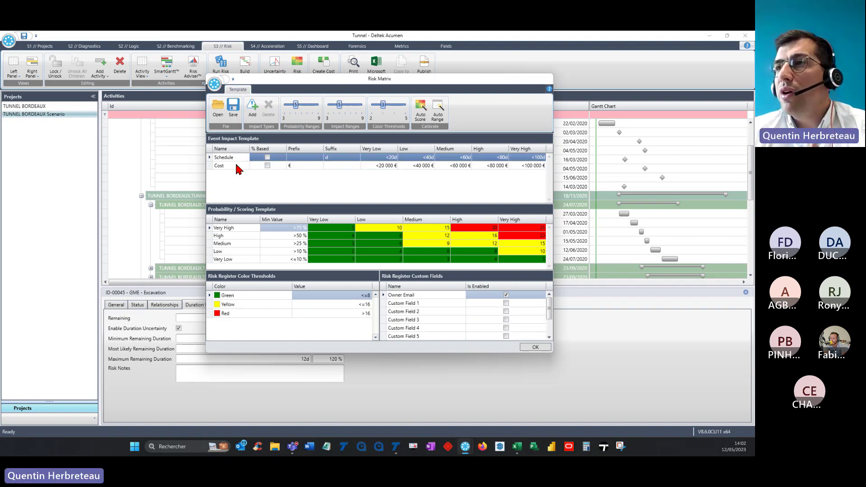
left_click(237, 166)
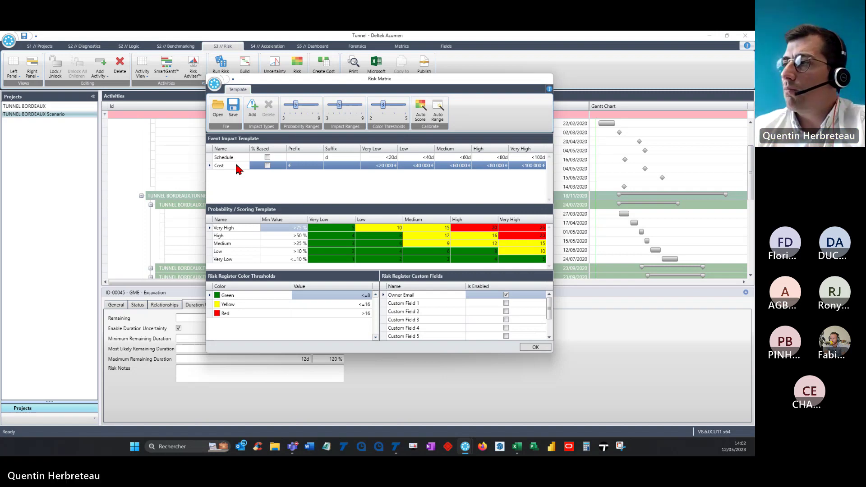
left_click(539, 348)
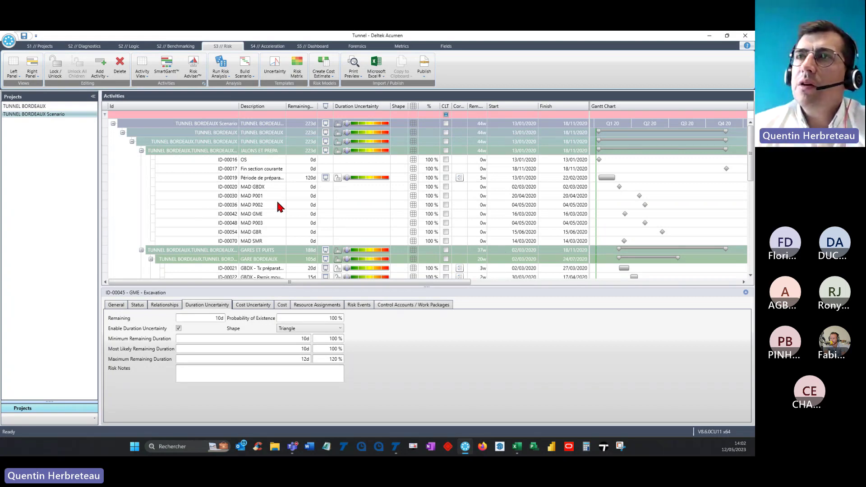
Step: Display the risk register for the scenario and rename event R1 as "Risque sur les MAD"
left_click(34, 78)
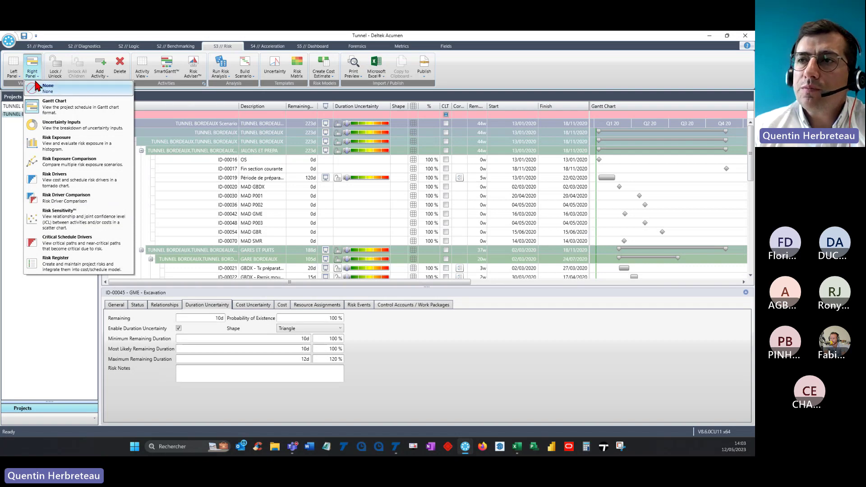
left_click(67, 268)
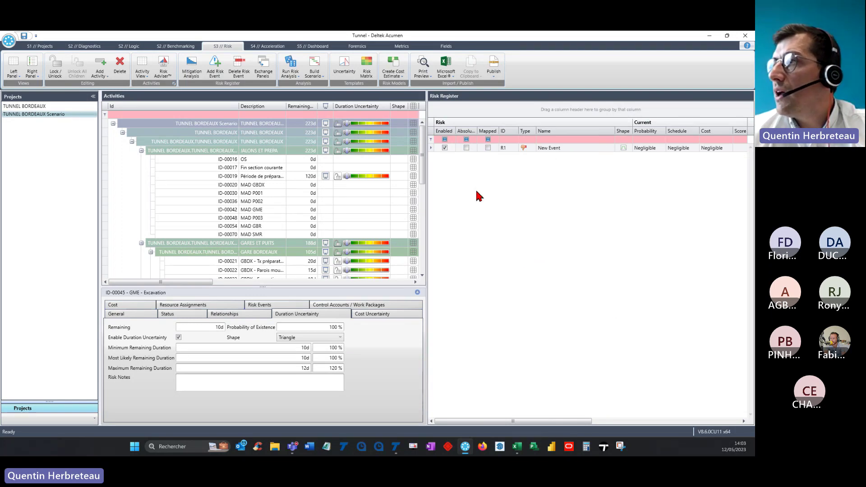
left_click(558, 147)
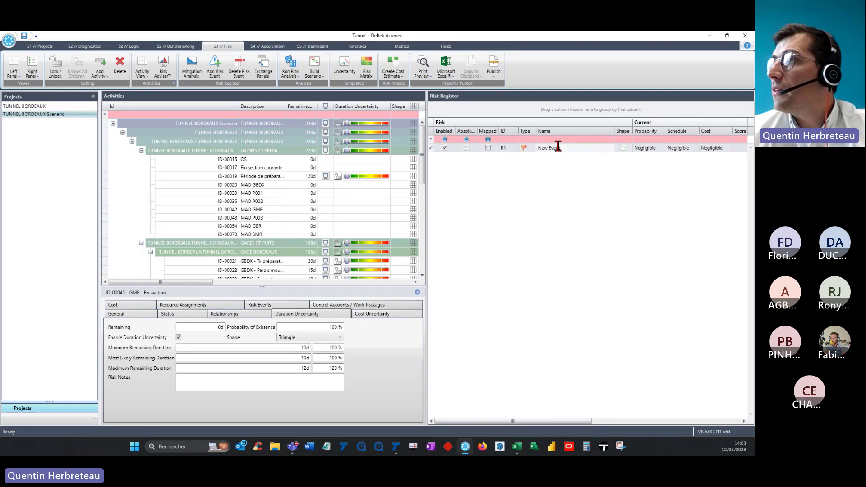
left_click_drag(456, 131, 467, 131)
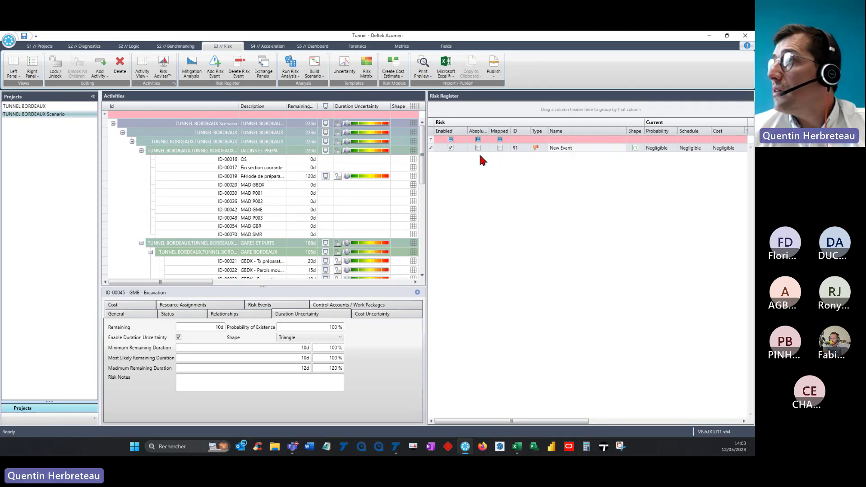
left_click(569, 149)
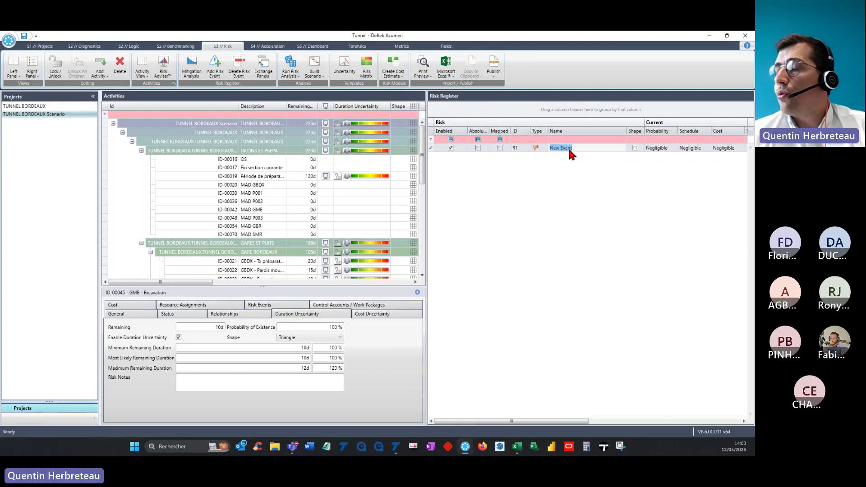
type("Risque sur")
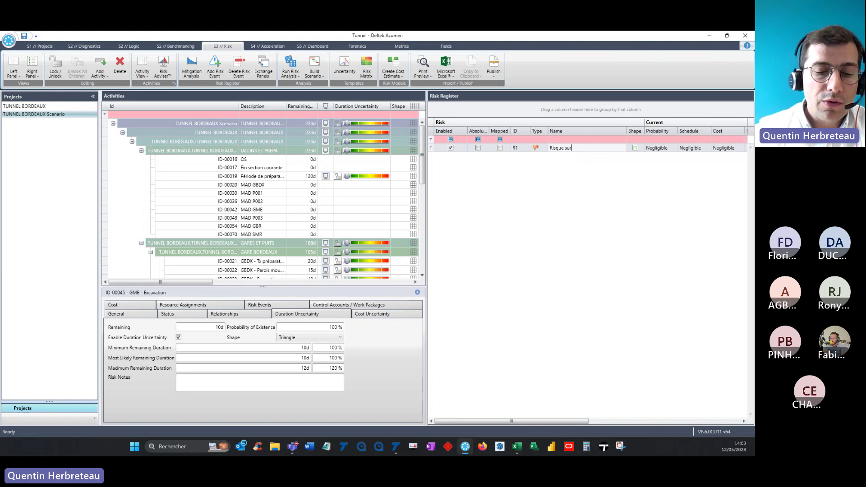
type(" les MAD")
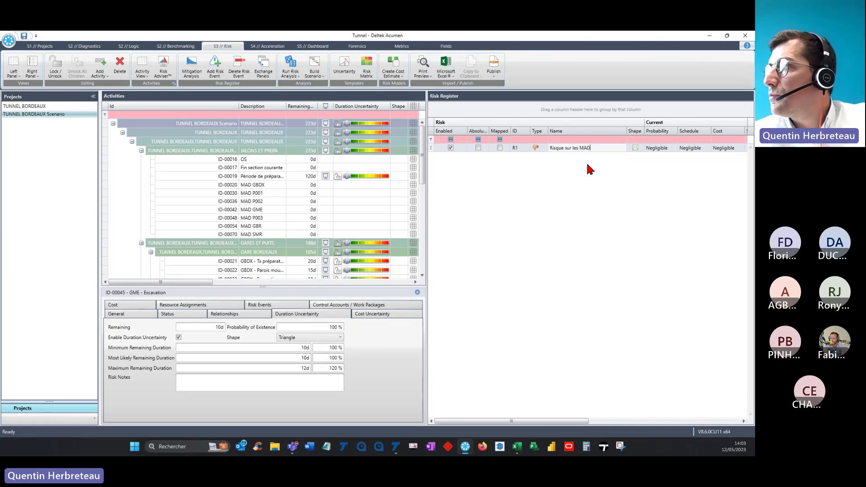
Step: Give the Risque sur les MAD risk a Triangle shape, High (50 % to 75 %) probability and Medium (60d) schedule impact
left_click_drag(562, 422, 587, 426)
left_click(600, 148)
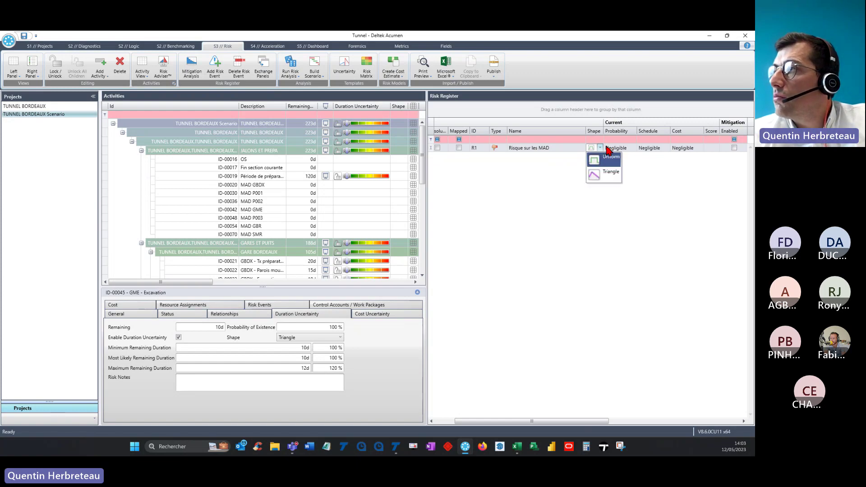
left_click(612, 176)
left_click(633, 148)
left_click(634, 149)
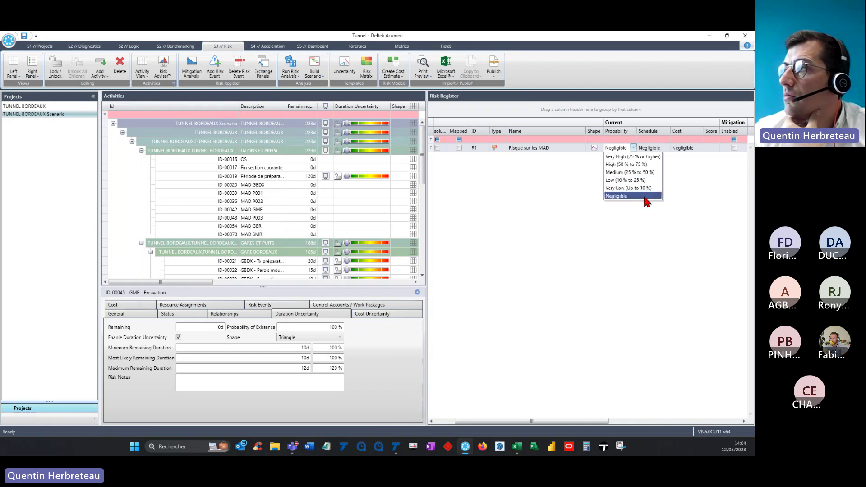
left_click(631, 164)
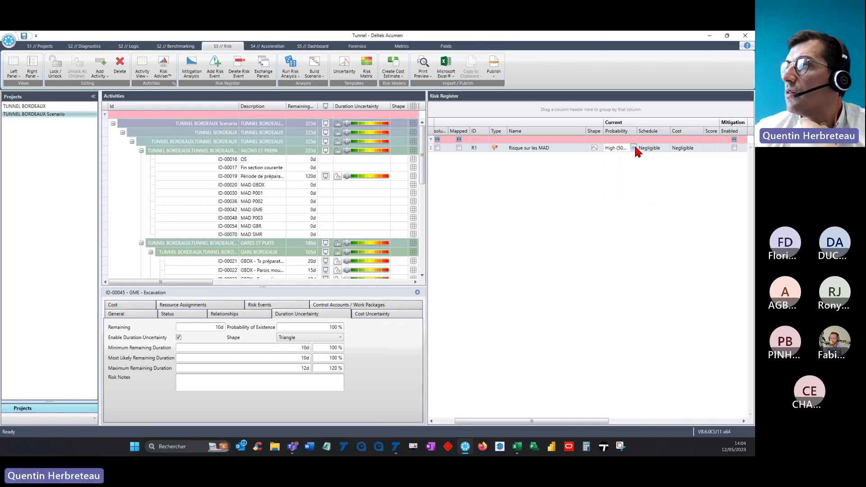
left_click(634, 148)
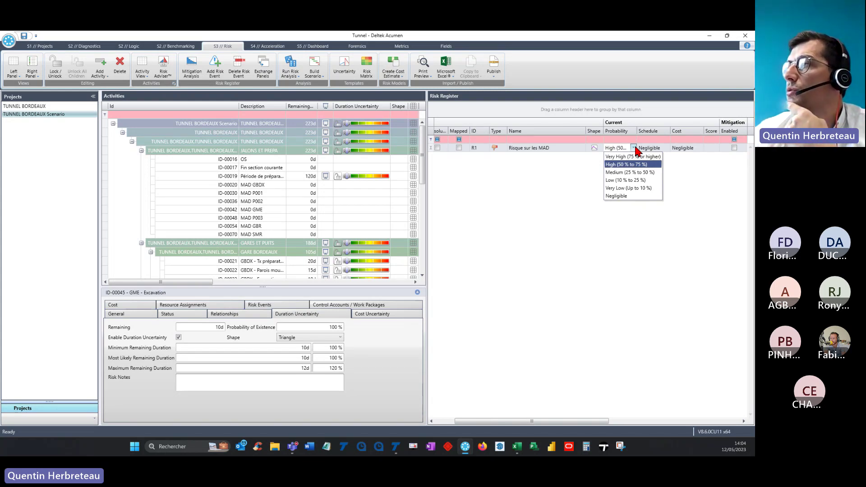
left_click(667, 148)
left_click(668, 148)
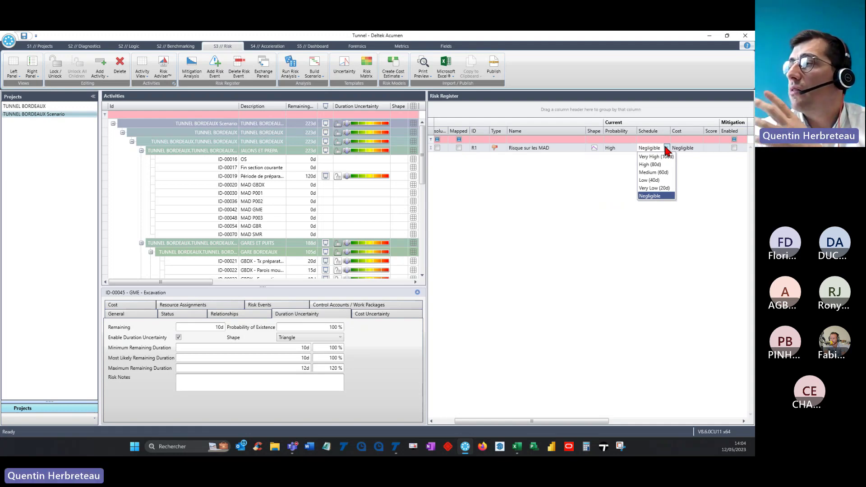
left_click(666, 176)
Step: Review the risk's cost impact options and its mitigation and mitigated fields in the risk register
left_click(630, 422)
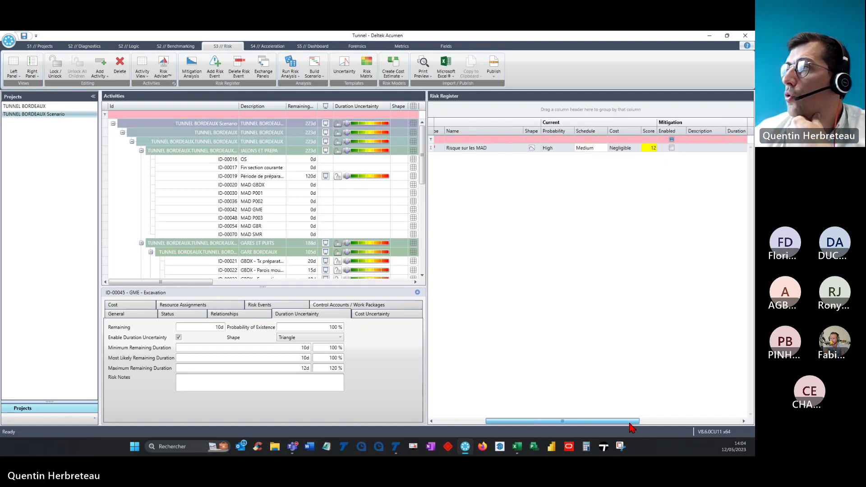
left_click_drag(631, 428, 632, 427)
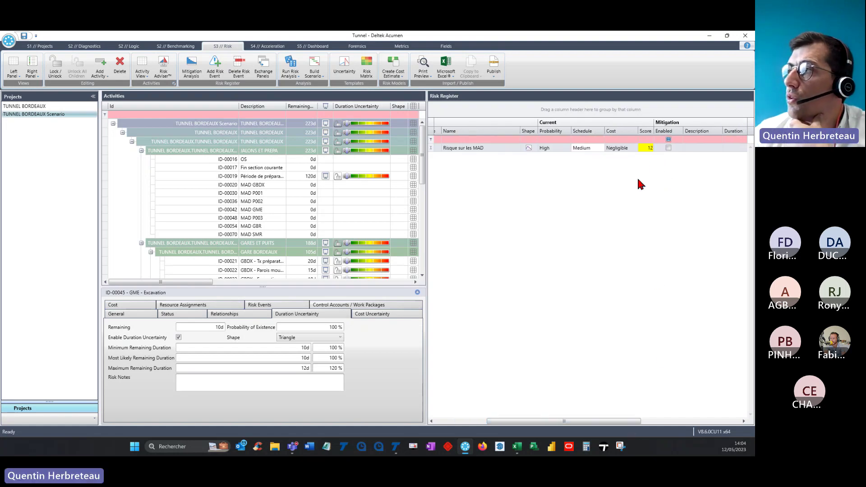
left_click(636, 148)
left_click(635, 148)
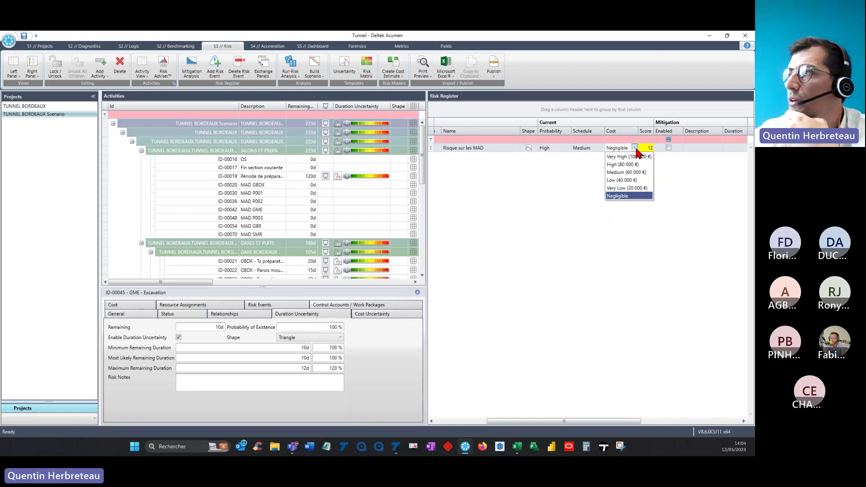
left_click(636, 148)
left_click_drag(607, 424, 699, 425)
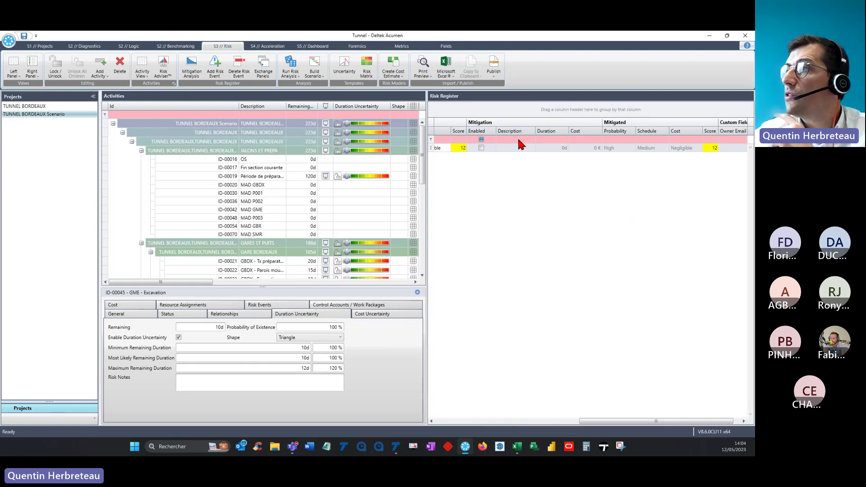
left_click_drag(651, 418, 581, 420)
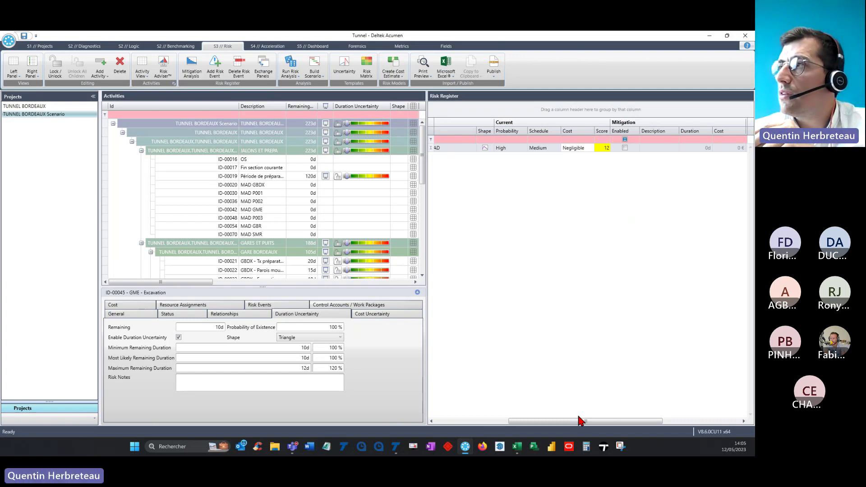
left_click_drag(580, 421, 443, 415)
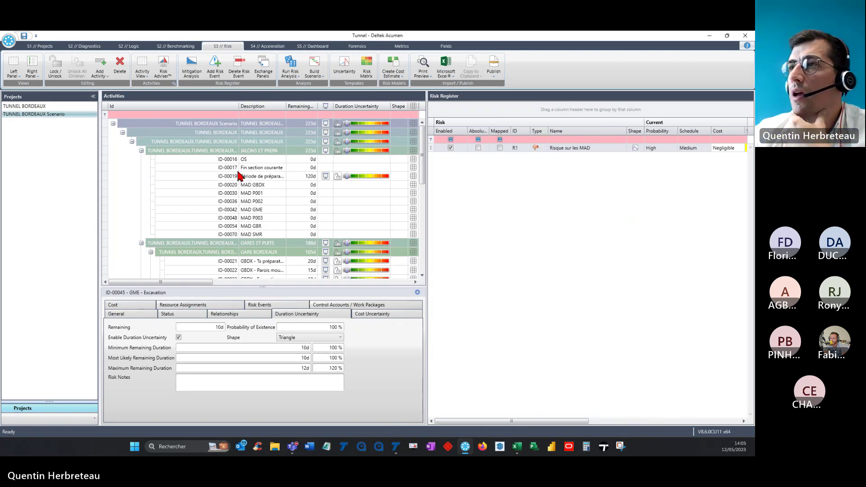
Step: Swap the positions of the activities and the risk register, and select the Risque sur les MAD risk to show its details
left_click(215, 159)
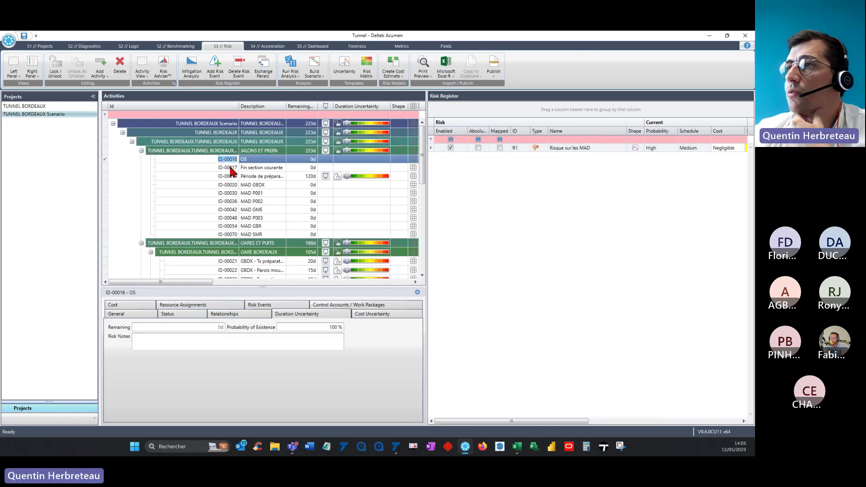
left_click(233, 168)
left_click(597, 183)
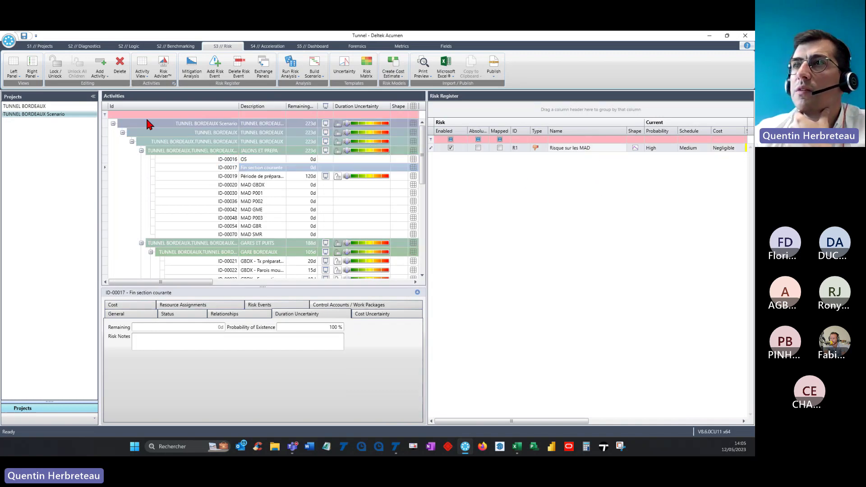
left_click(263, 67)
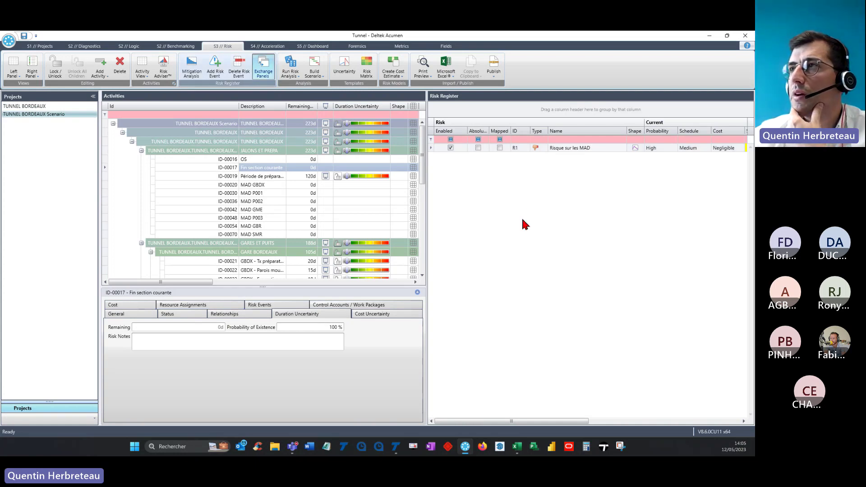
left_click(228, 148)
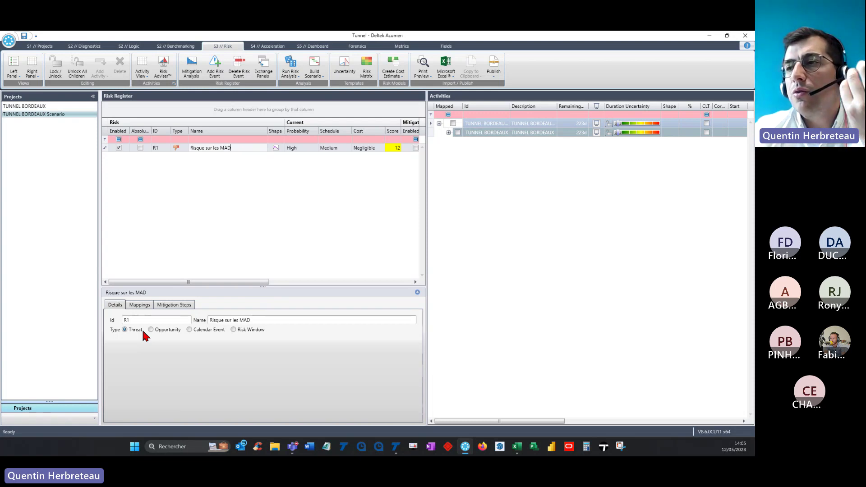
Step: Try the Calendar Event, Risk Window and Opportunity types on the risk and return it to Threat
left_click(197, 330)
left_click(233, 329)
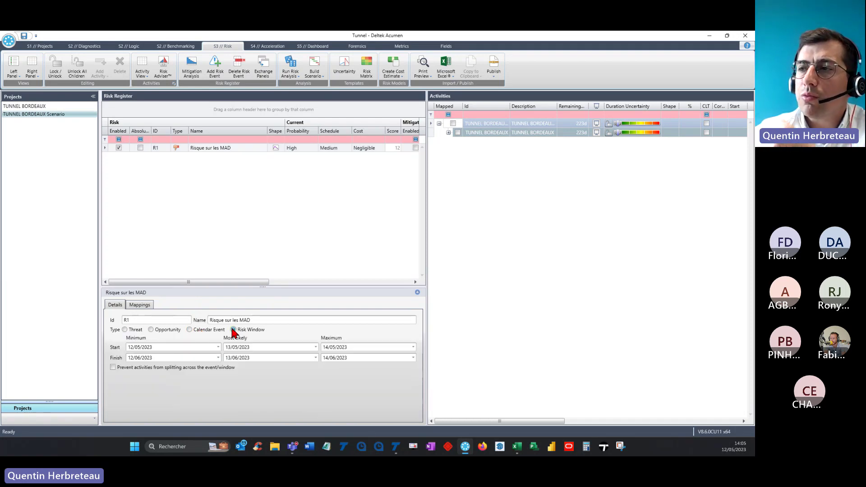
left_click(190, 330)
left_click(151, 330)
left_click(126, 330)
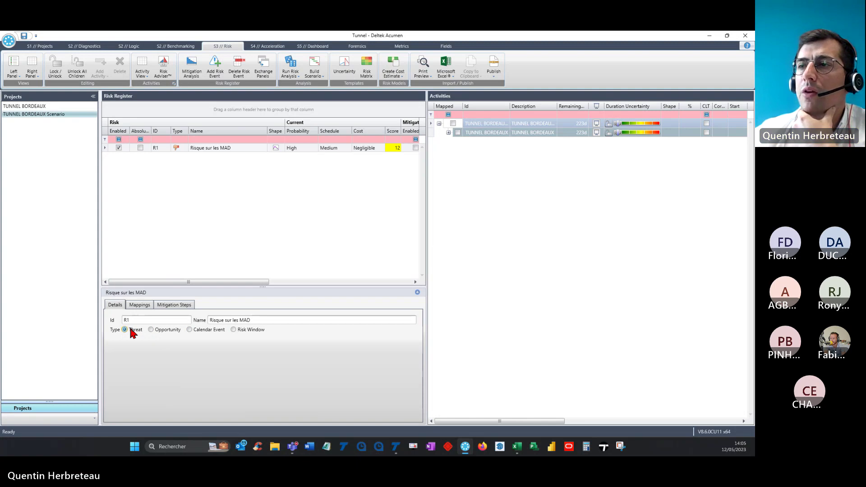
Step: Map the Risque sur les MAD risk to the MAD P001, MAD P002 and MAD P003 milestones under JALONS ET PREPA
left_click(140, 306)
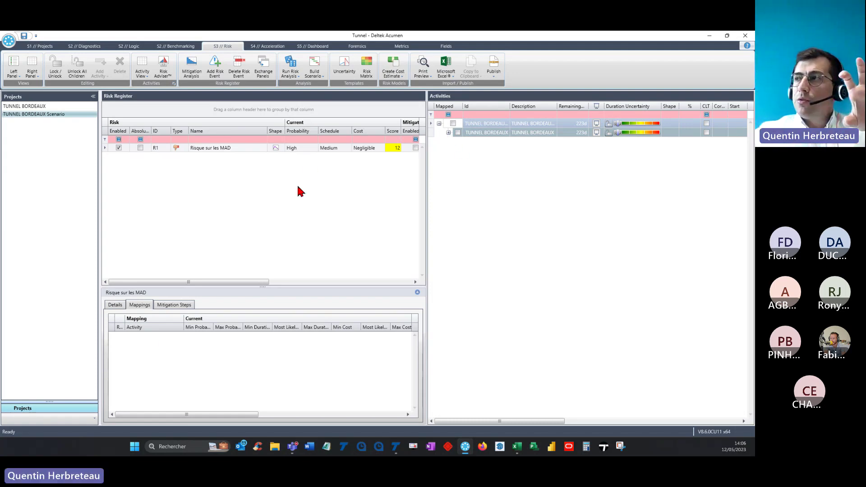
left_click(449, 132)
left_click(458, 141)
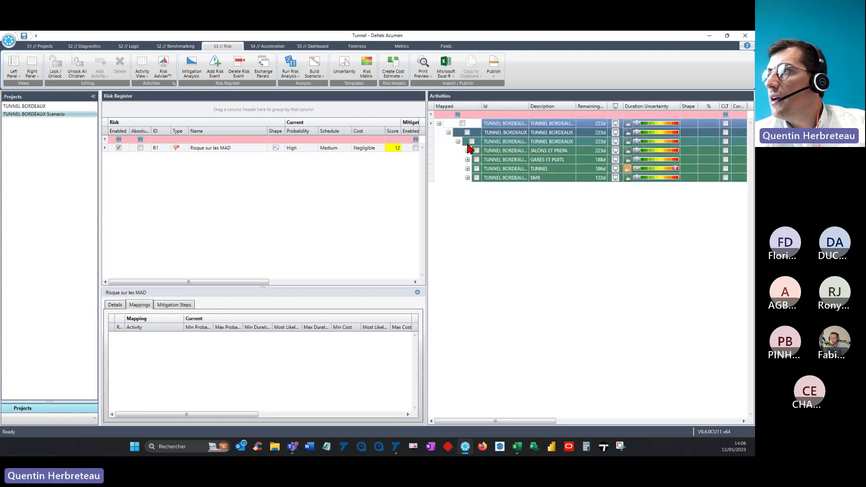
left_click(467, 150)
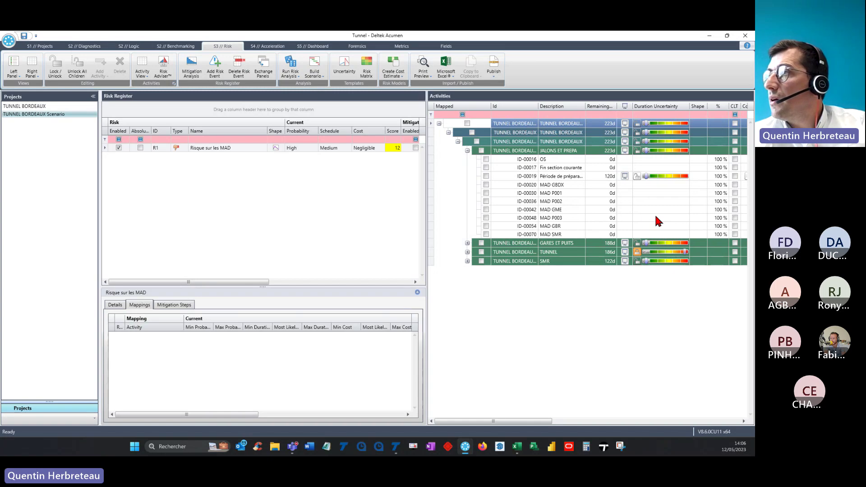
left_click(486, 193)
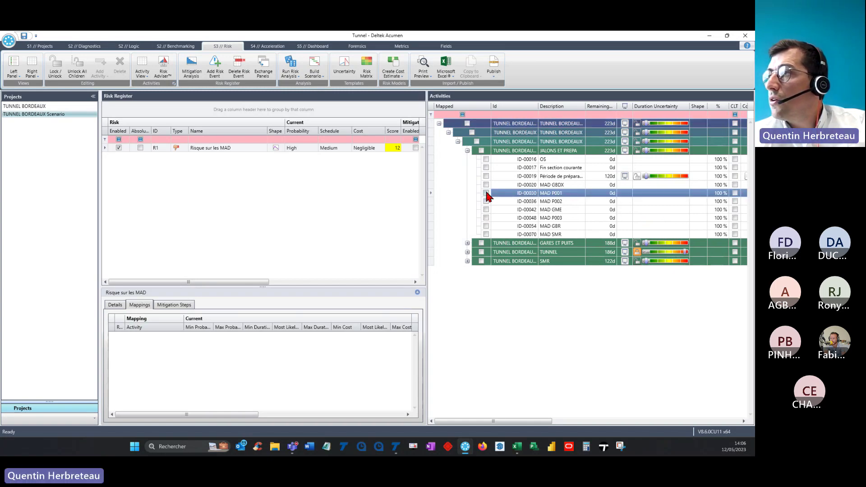
left_click(486, 202)
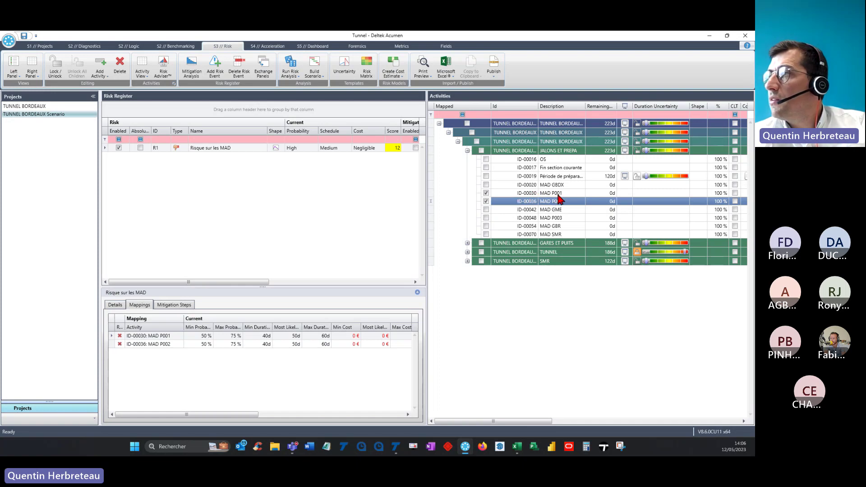
left_click(485, 218)
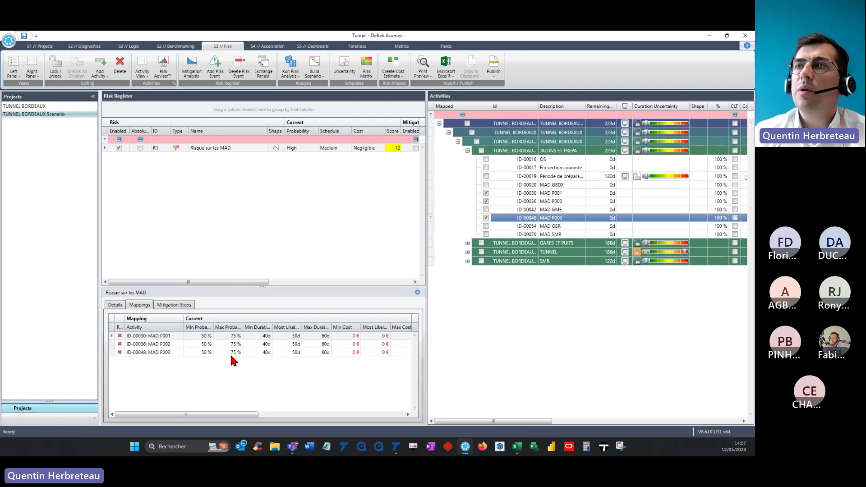
Step: Run the risk analysis with uncertainty and unmitigated risk events, and examine finish date exposure for Fin section courante, Période de préparation and MAD P001
left_click(295, 76)
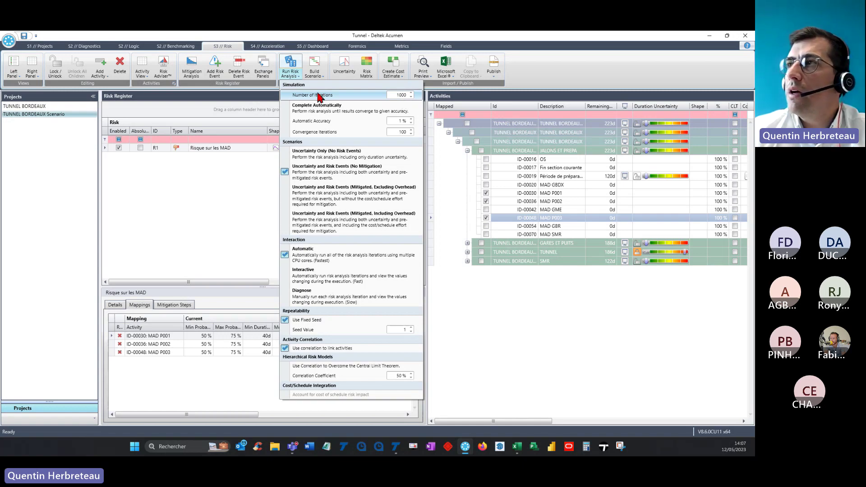
left_click(291, 64)
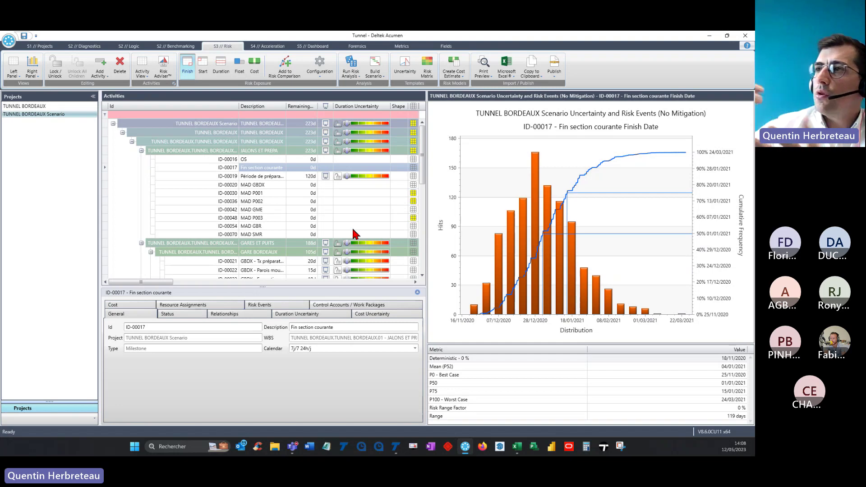
left_click(229, 160)
left_click(229, 168)
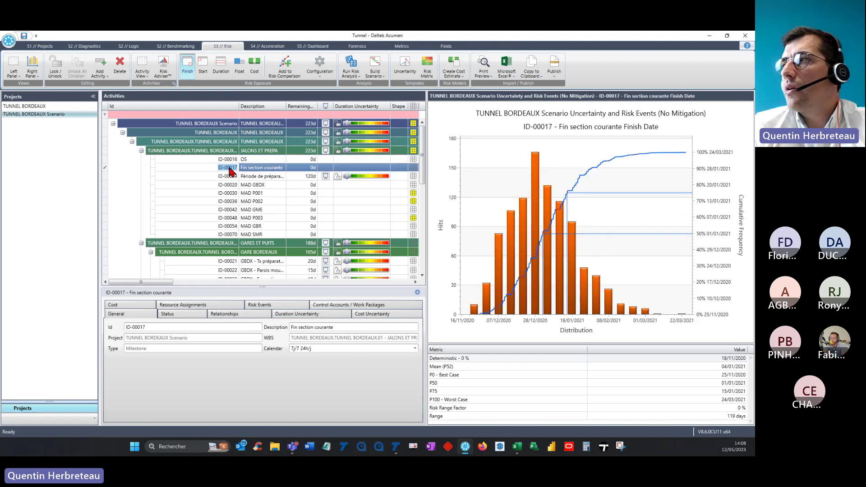
left_click(227, 177)
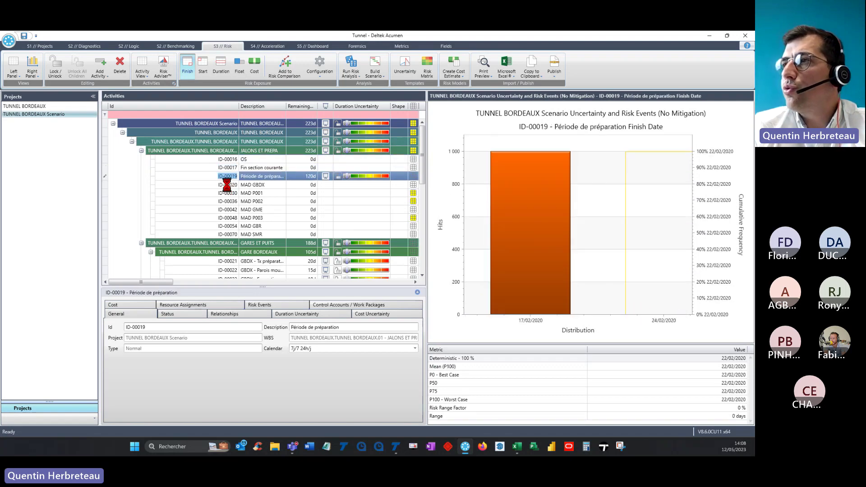
left_click(227, 185)
left_click(227, 192)
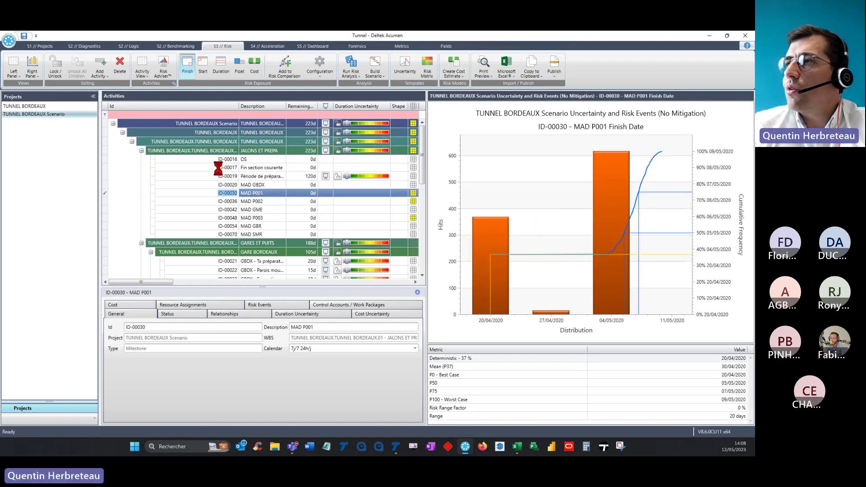
left_click(220, 169)
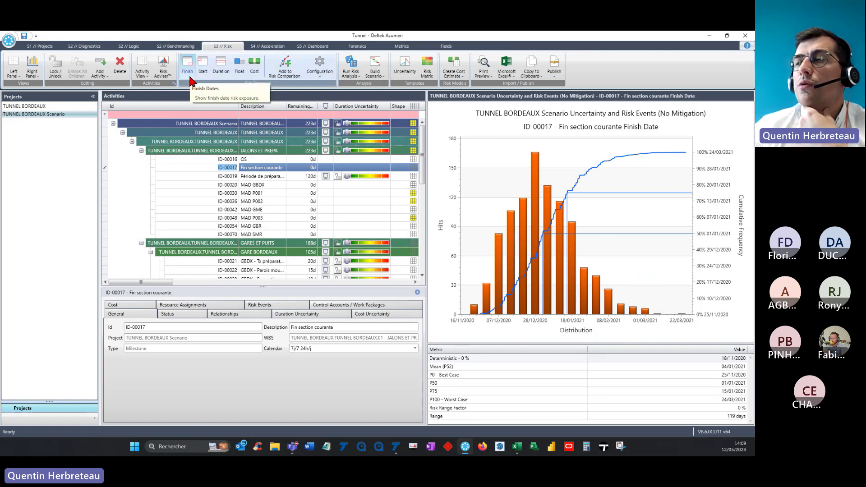
Step: Examine the scenario project's remaining duration exposure and its finish date metrics, including P0, mean, P75 and P100
left_click(222, 69)
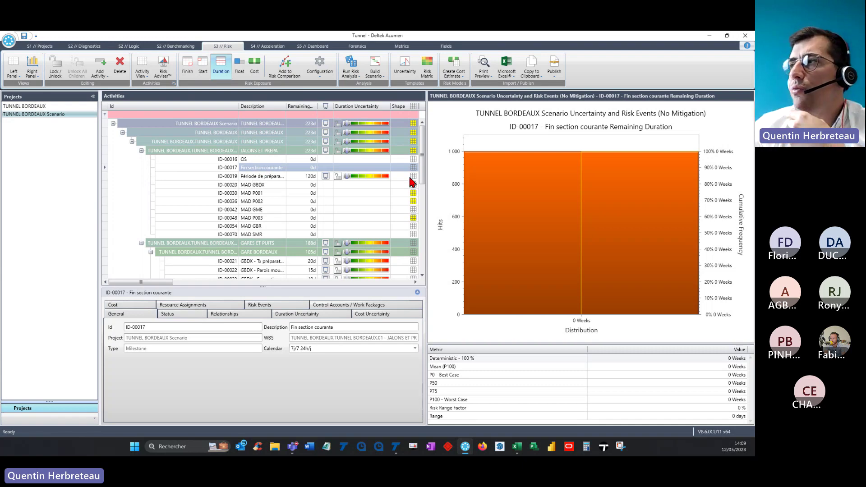
left_click(243, 123)
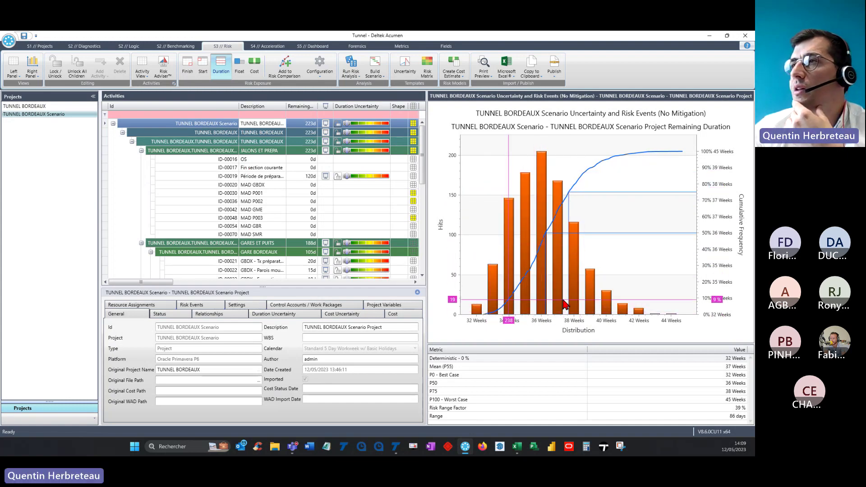
left_click(187, 67)
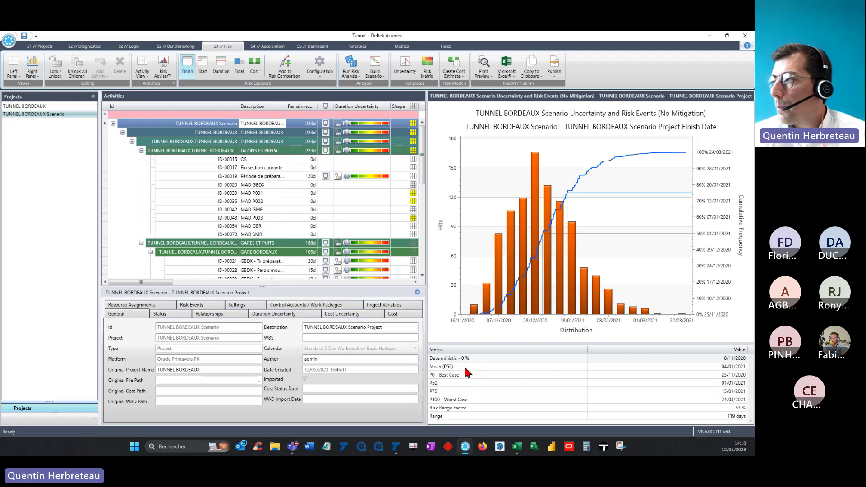
left_click(461, 376)
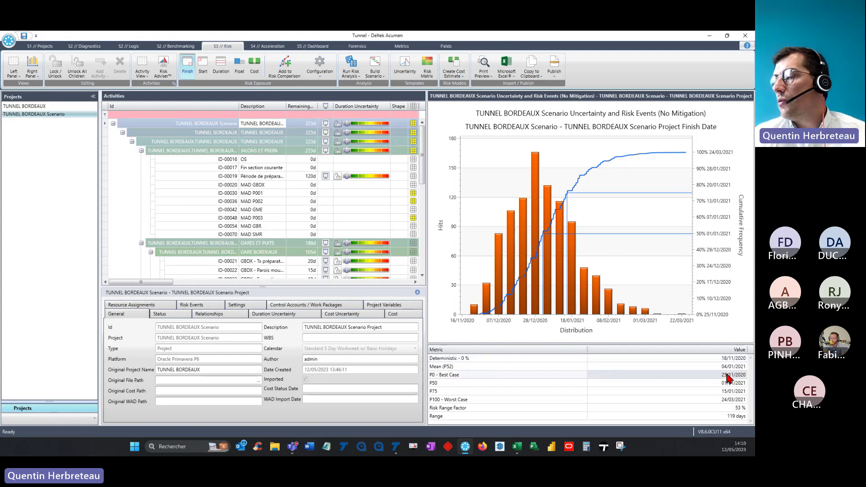
left_click(460, 368)
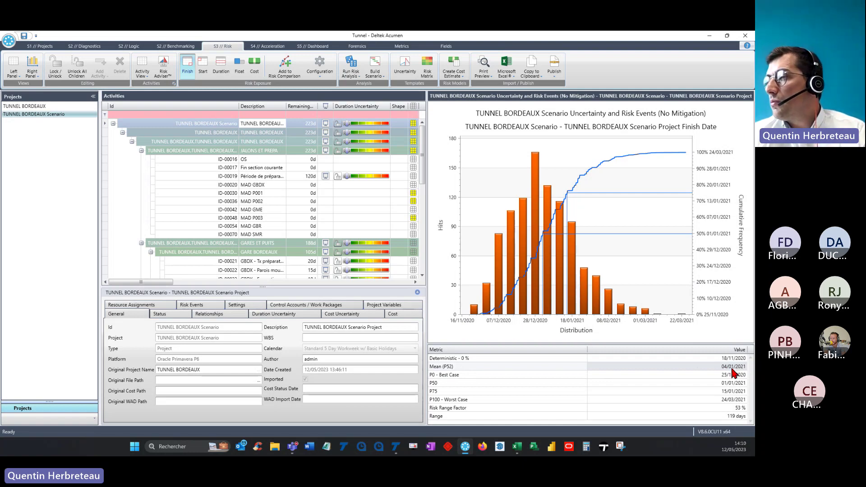
left_click(435, 391)
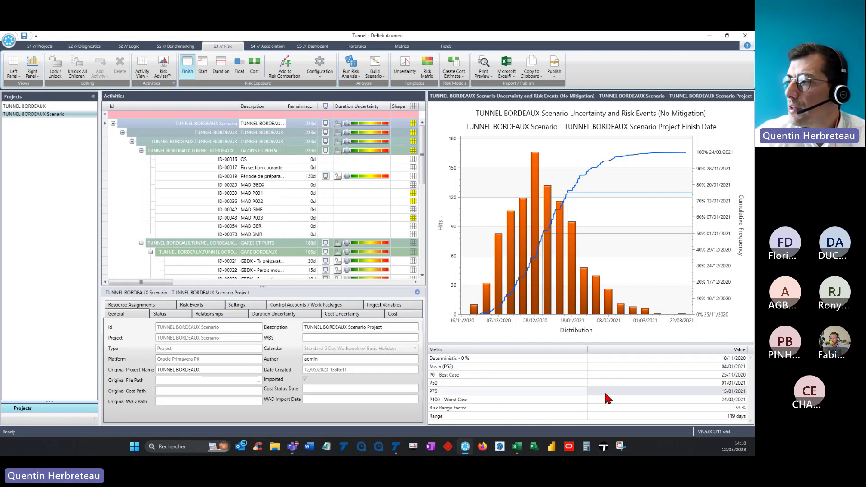
left_click(525, 401)
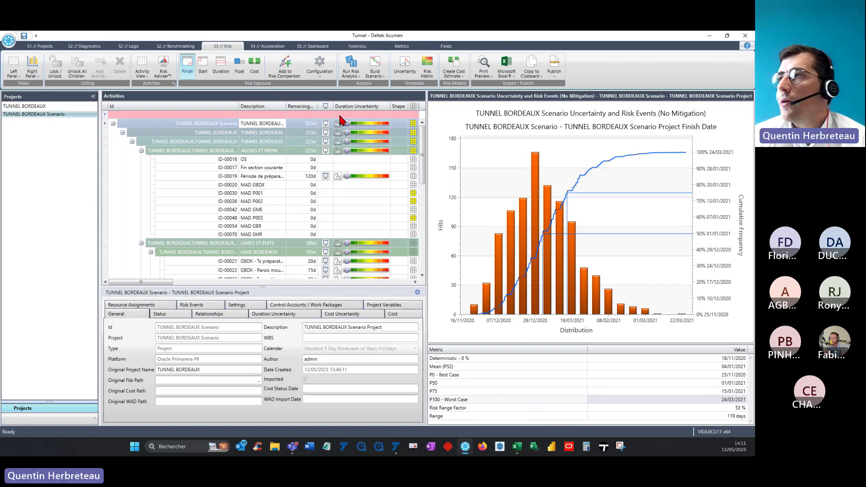
Step: Add the project's finish exposure to the risk comparison, and rerun the risk analysis with the Risque sur les MAD risk disabled
left_click(291, 71)
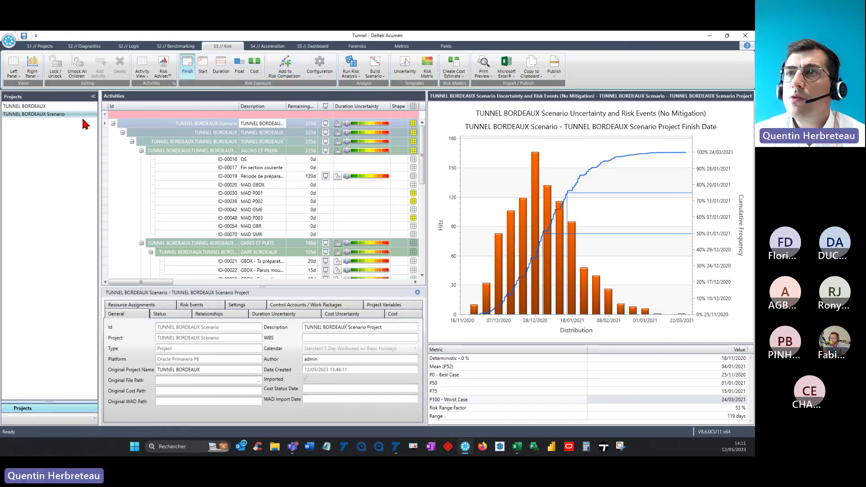
left_click(32, 70)
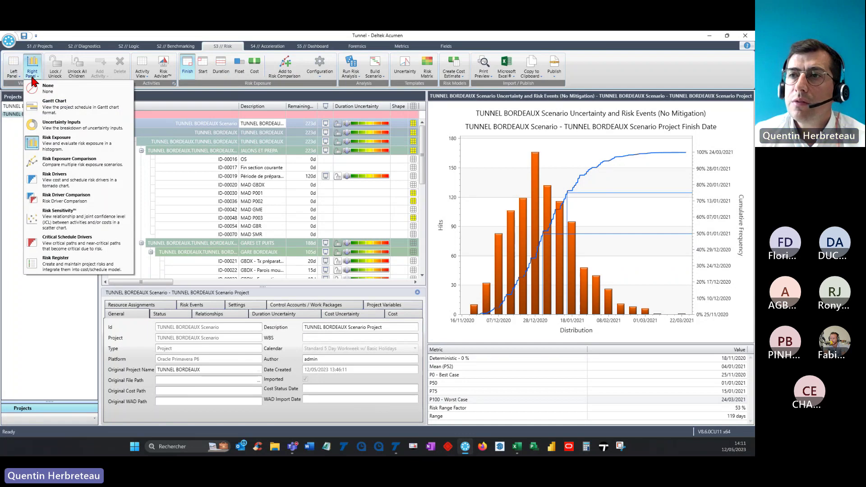
left_click(71, 267)
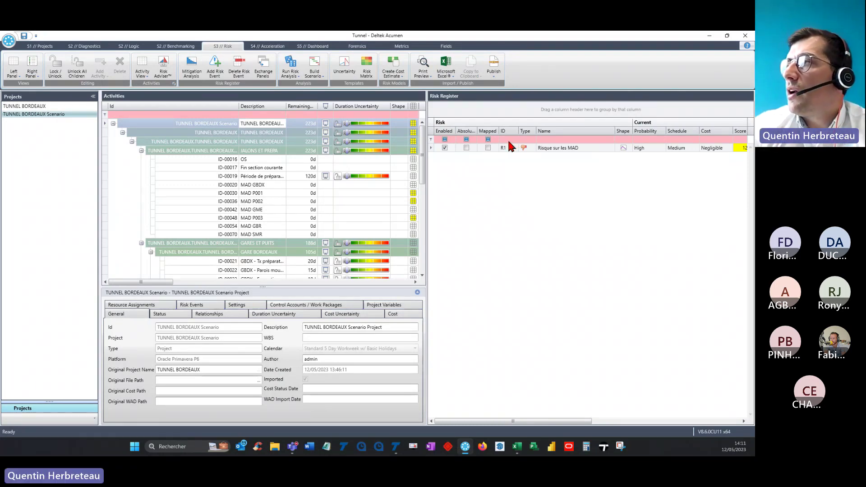
left_click(445, 148)
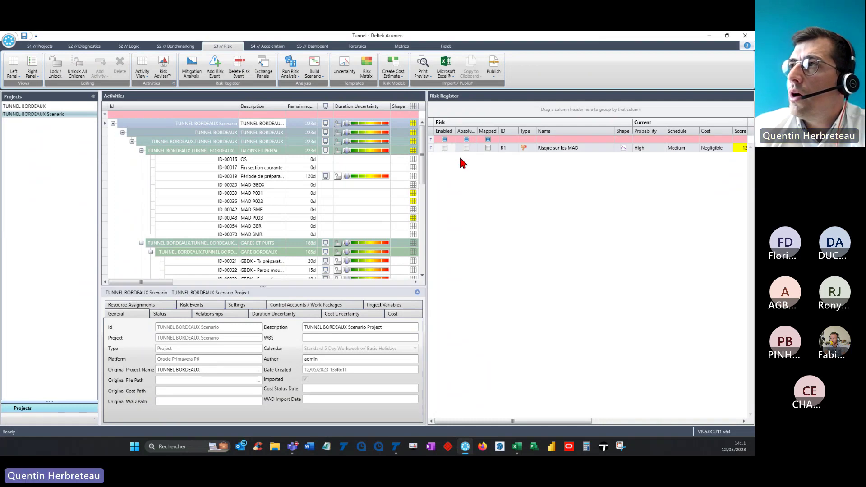
left_click(295, 64)
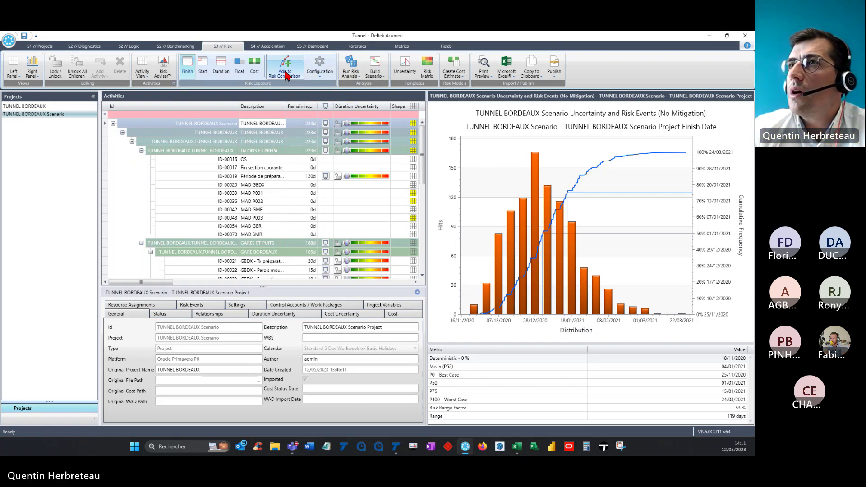
Step: Examine the Risk Exposure Comparison curves and the Risk Drivers schedule contribution chart, and return to the Risk Exposure histogram
left_click(31, 75)
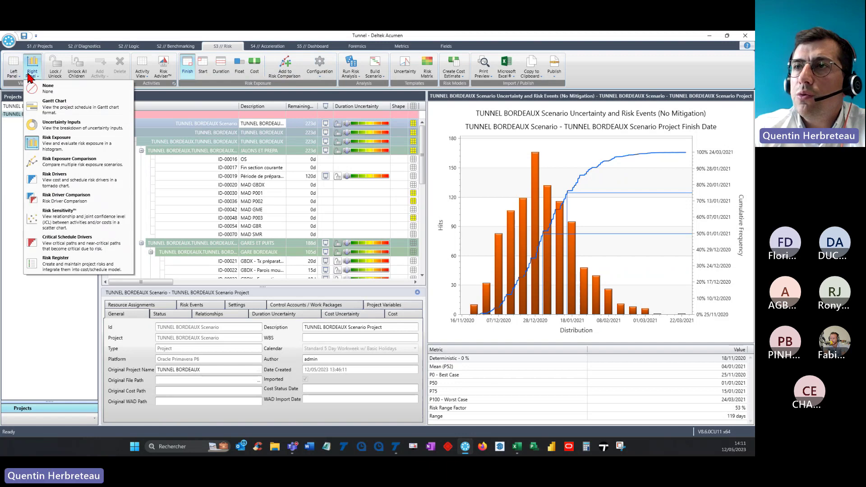
left_click(74, 161)
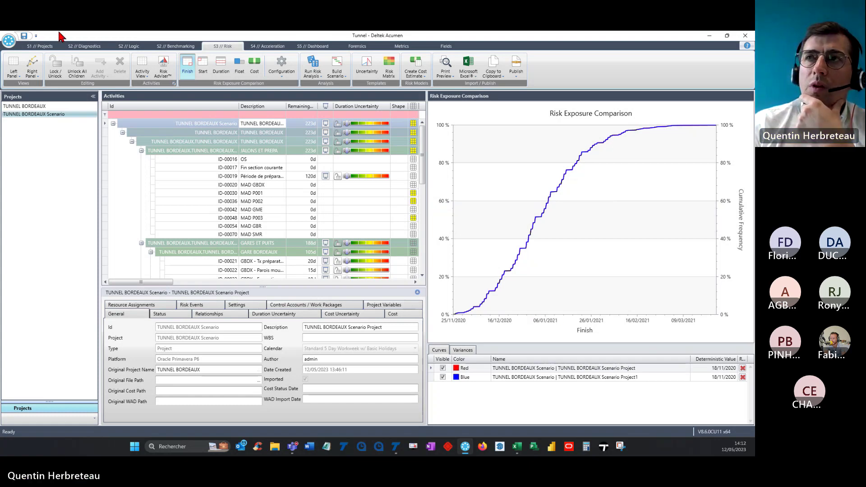
left_click(29, 72)
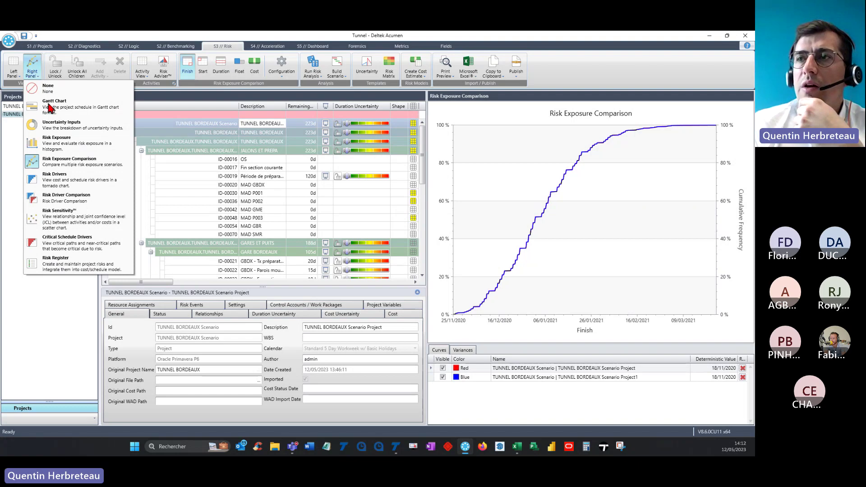
left_click(69, 186)
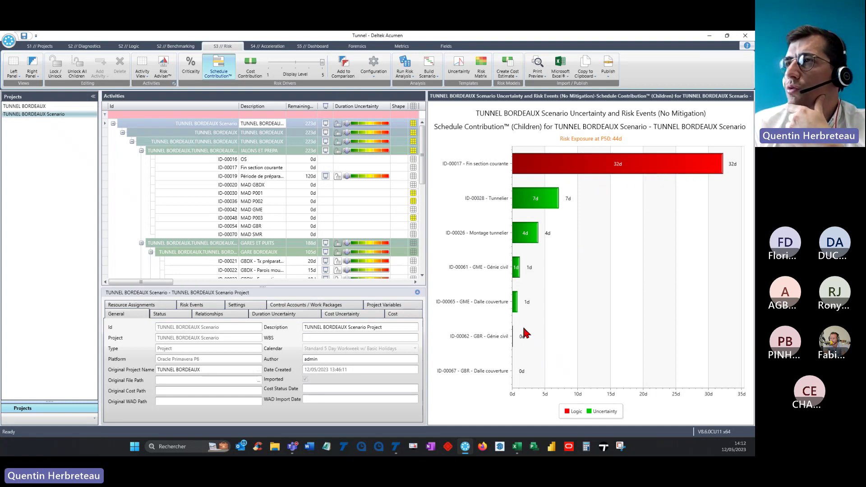
left_click(33, 76)
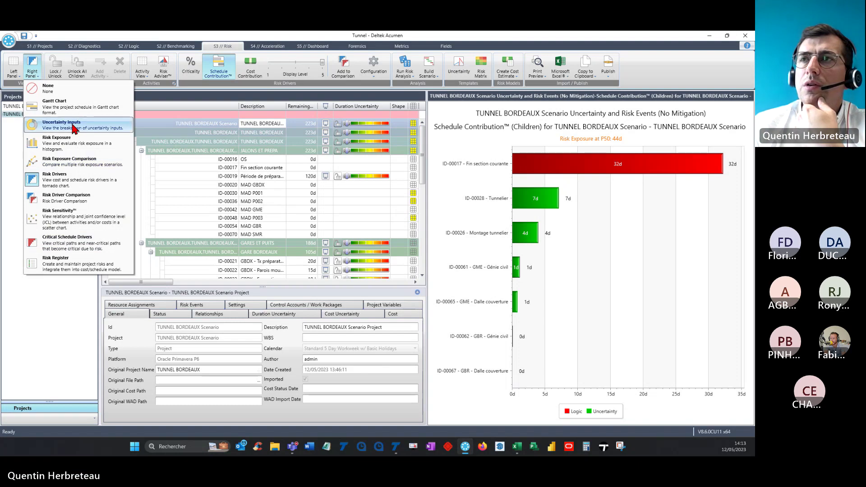
left_click(72, 144)
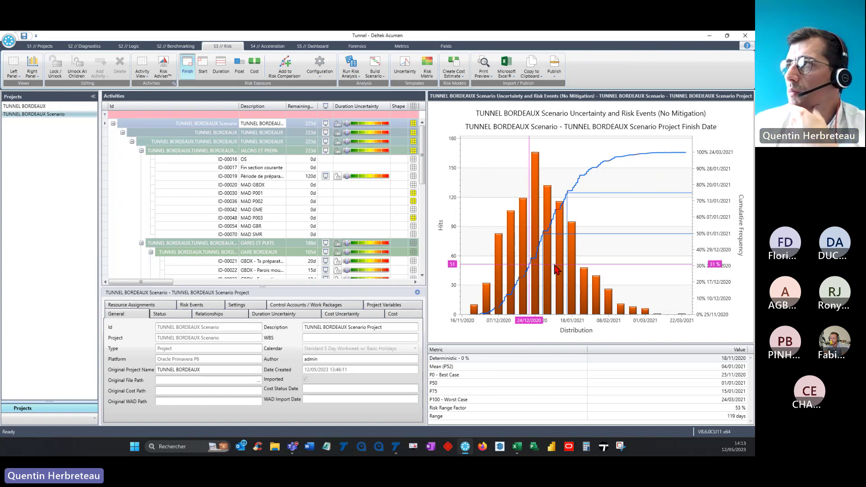
Step: Review the Executive Briefing publishing formats and the options for copying the Risk Exposure results to the clipboard
left_click(556, 74)
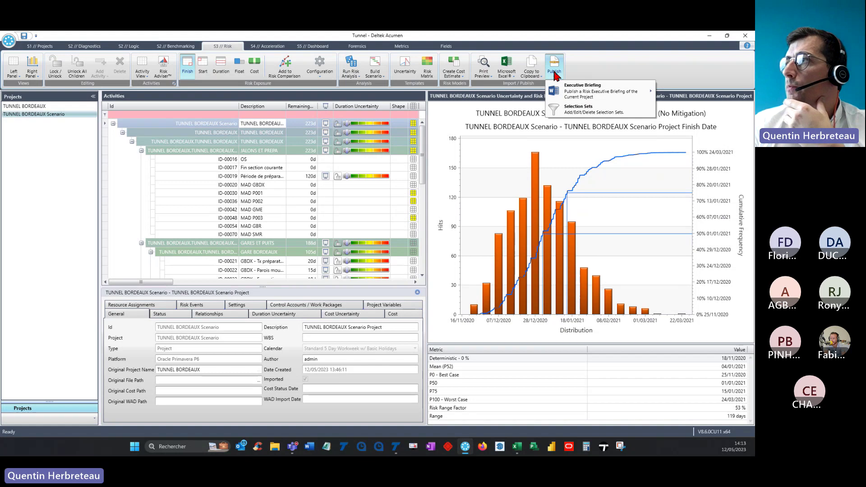
mouse_move(564, 95)
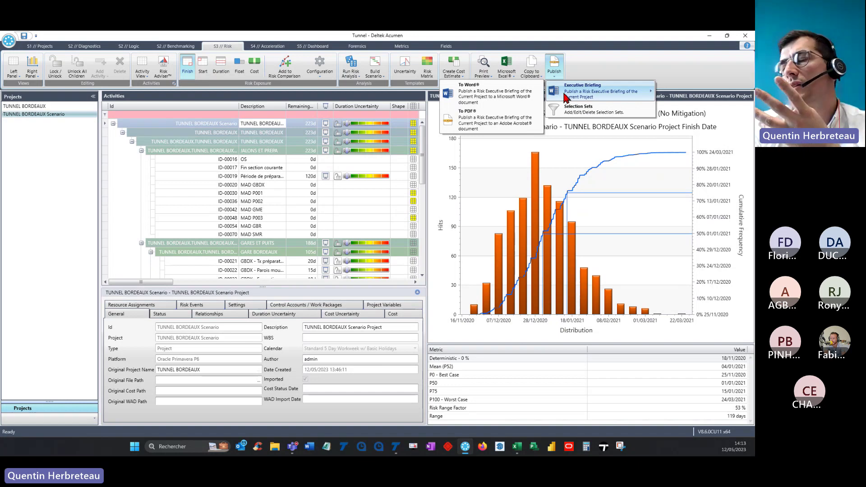
left_click(536, 74)
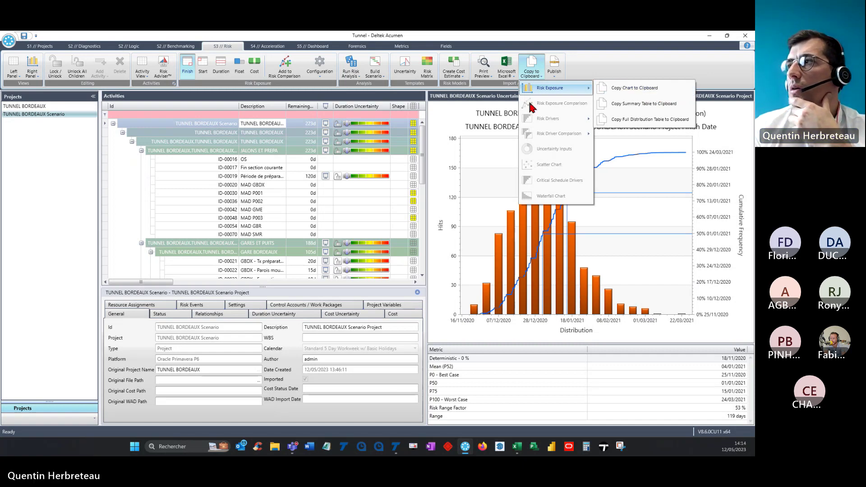
left_click(657, 95)
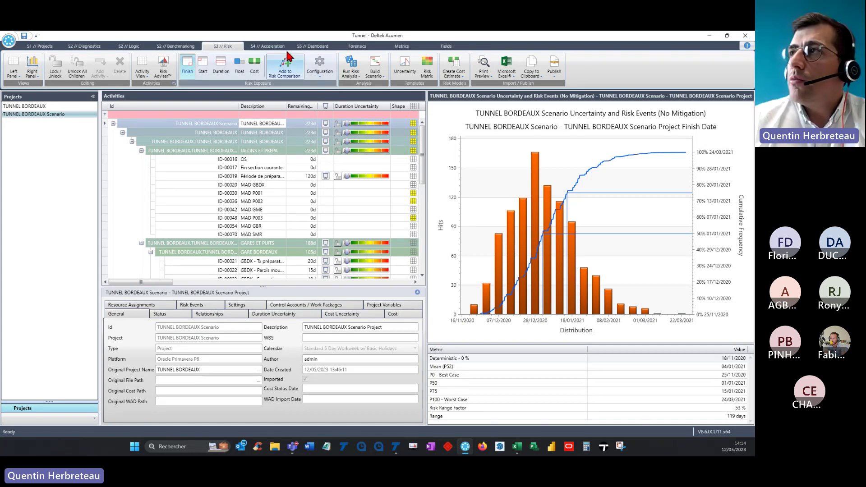
Step: Examine the steps of the Normal, Conservative and Extreme Acceleration scripts in the schedule acceleration script library
left_click(274, 46)
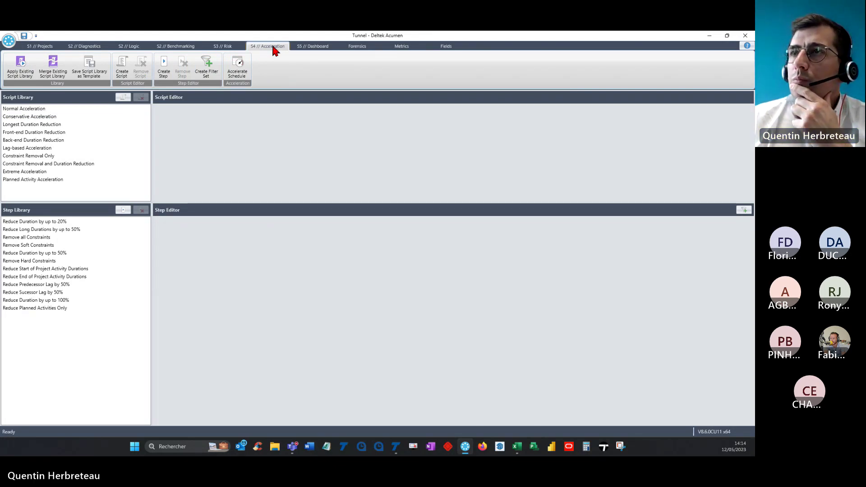
left_click(82, 109)
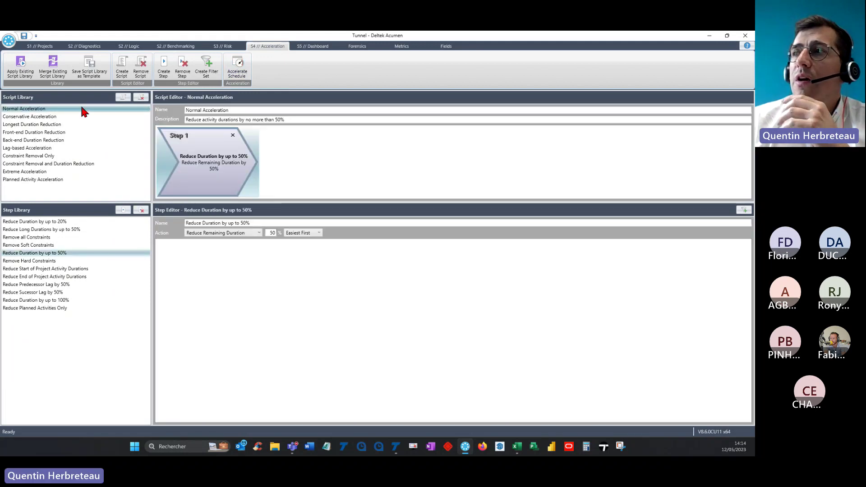
left_click(80, 116)
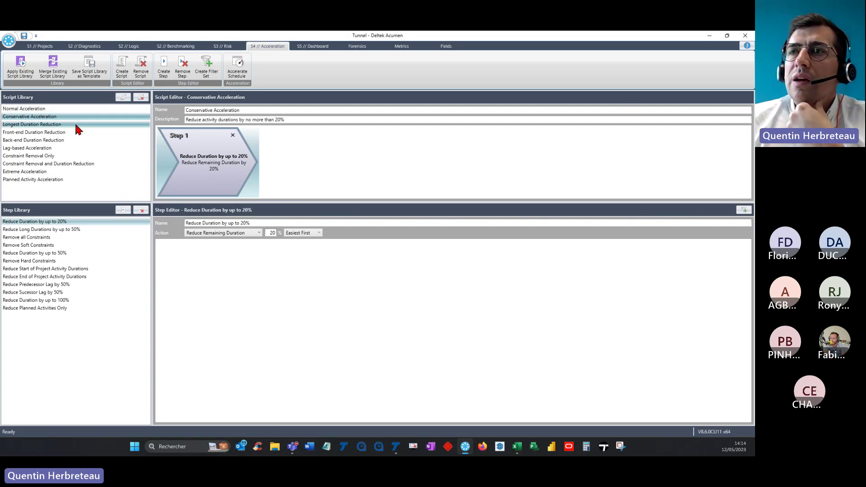
left_click(73, 172)
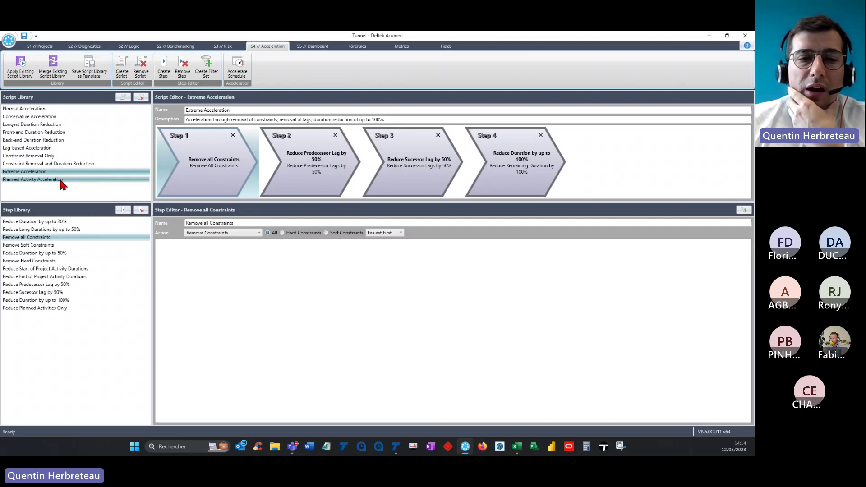
mouse_move(62, 182)
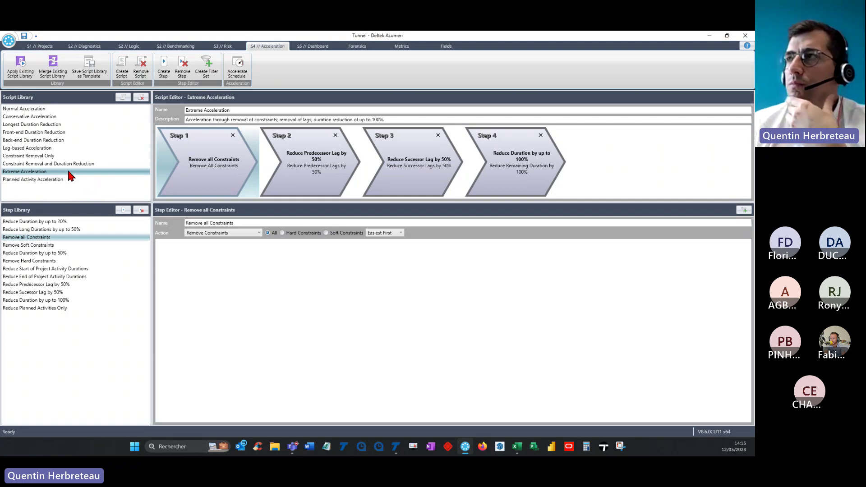
Step: Show the scenario project's dashboard and arrange its widgets in Layout 7
left_click(307, 45)
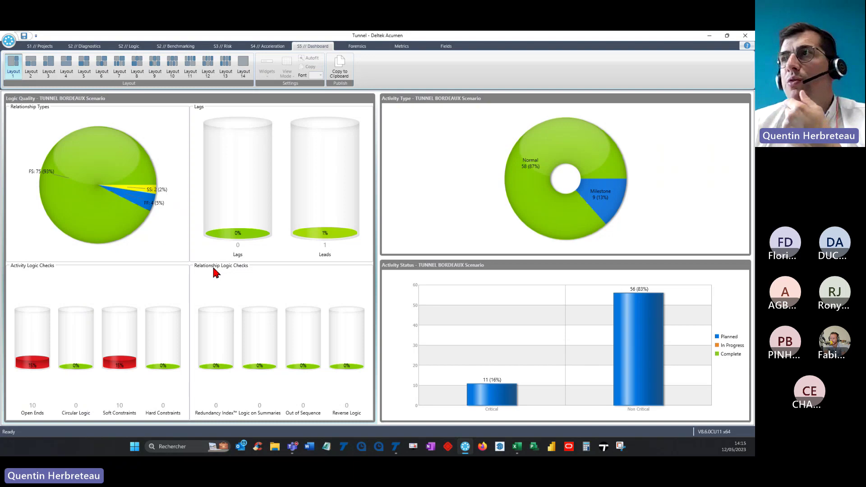
left_click(30, 71)
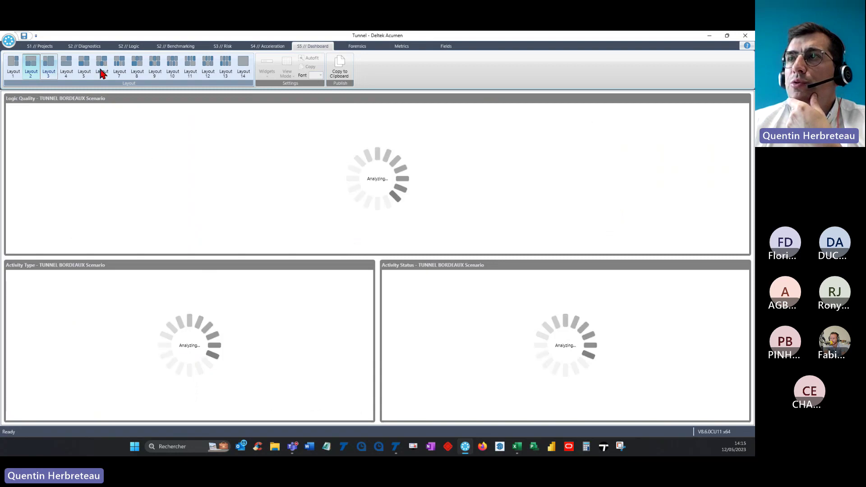
left_click(118, 71)
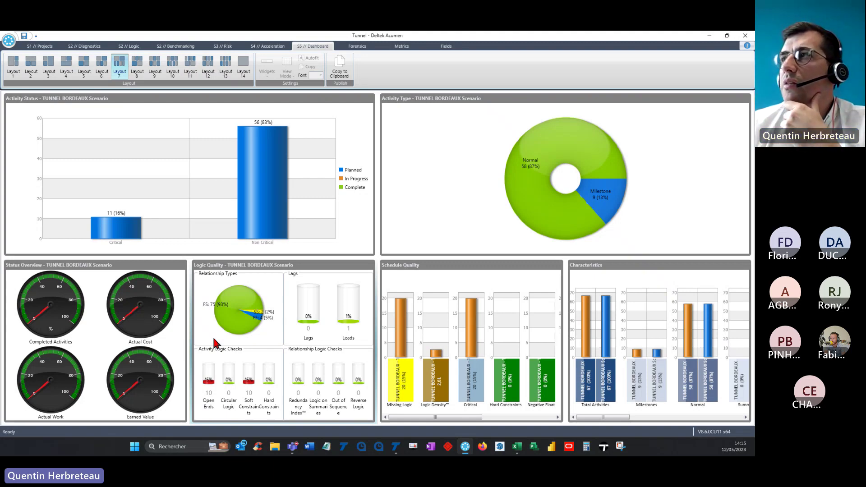
Step: Examine the Schedule Quality metric definitions and formulas for Missing Logic, Logic Density, Critical and Hard Constraints
left_click(357, 46)
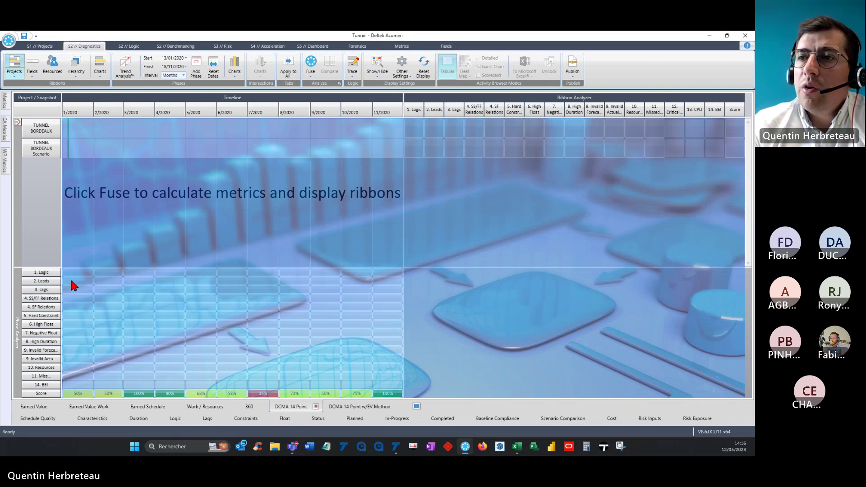
left_click(413, 47)
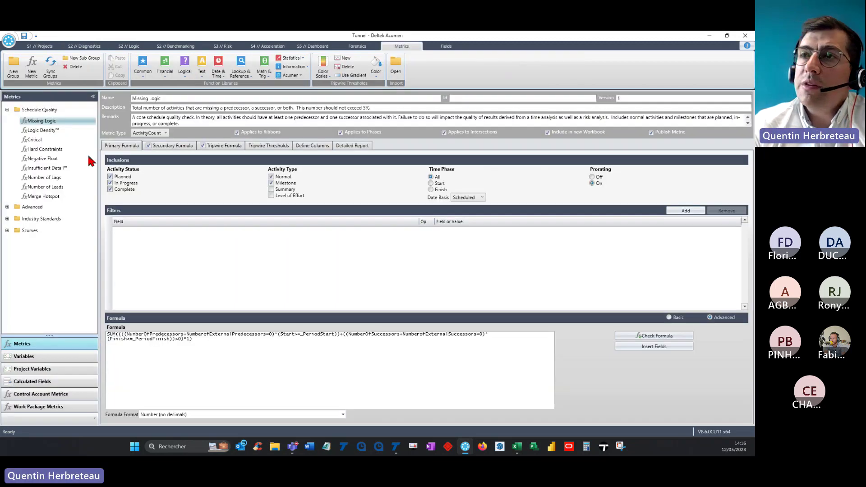
left_click(44, 131)
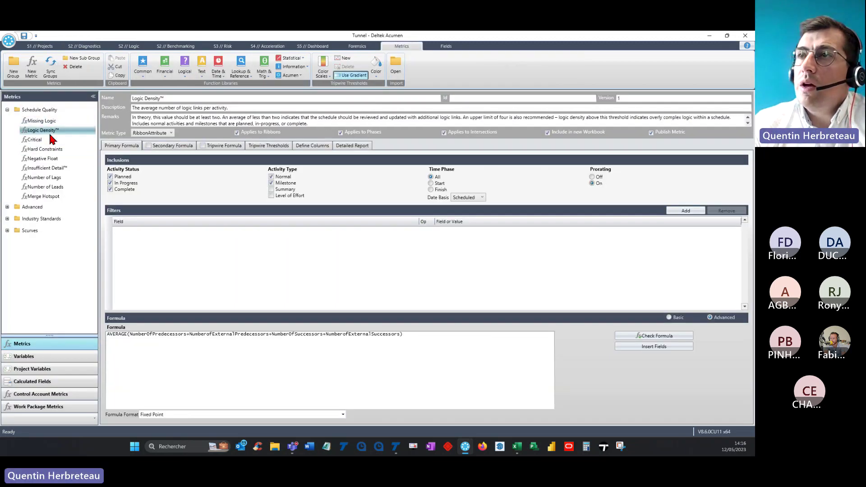
left_click(46, 140)
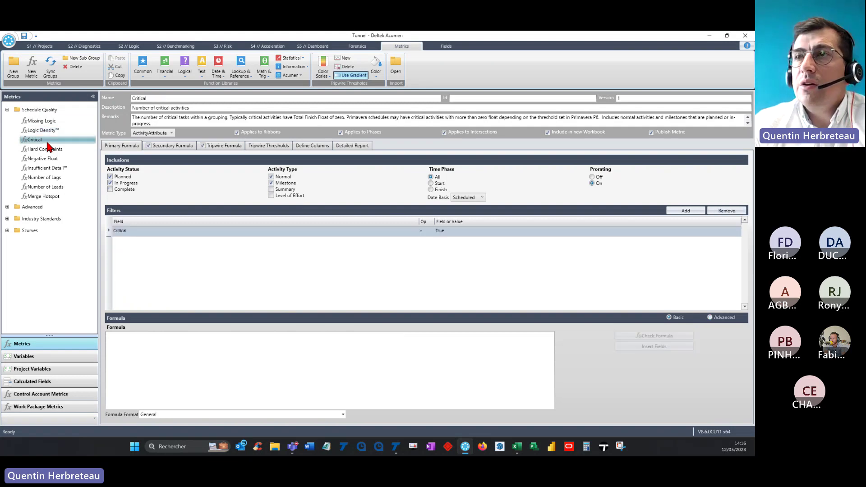
left_click(45, 150)
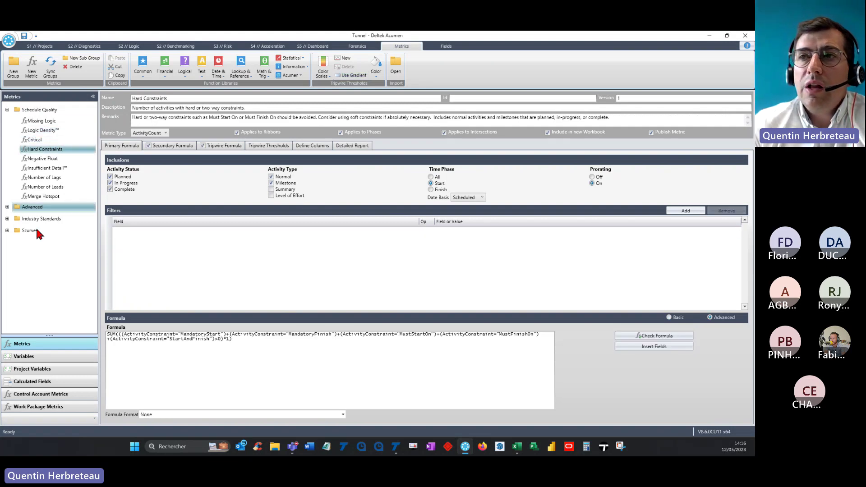
Step: Browse the Advanced metric group and its Logic metrics, and read the description of the Number of Leads metric
left_click(7, 207)
left_click(15, 243)
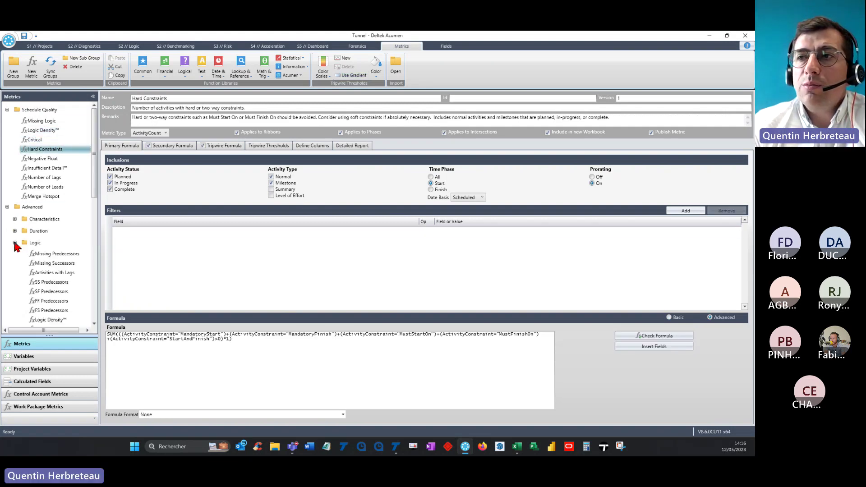
left_click(15, 243)
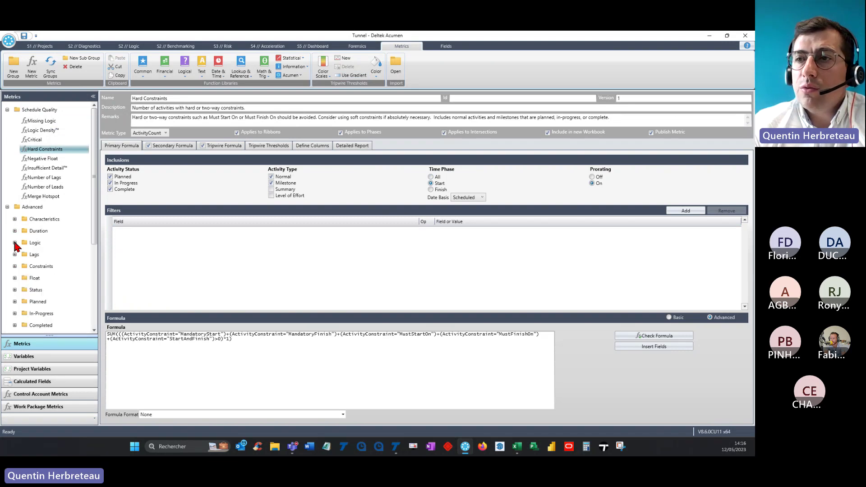
left_click(7, 207)
mouse_move(32, 189)
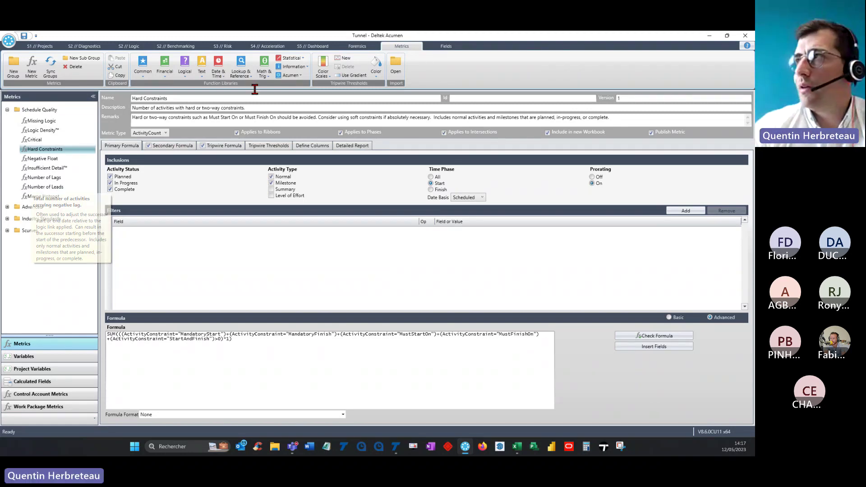
Step: Review the TUNNEL BORDEAUX field mapping and the Forensics project comparison, and return to the dashboard
left_click(449, 45)
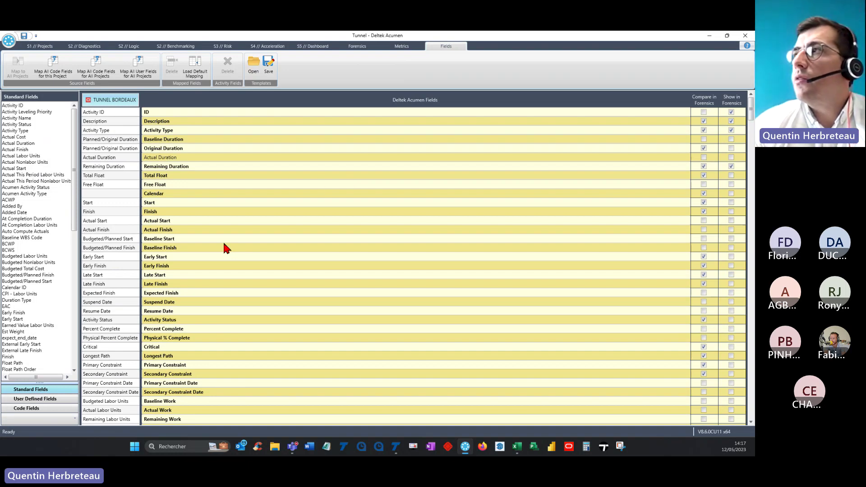
left_click(403, 48)
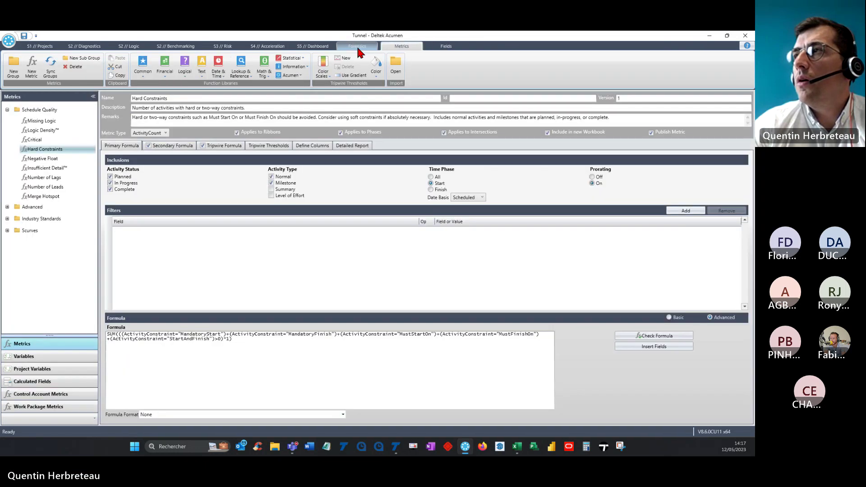
left_click(358, 47)
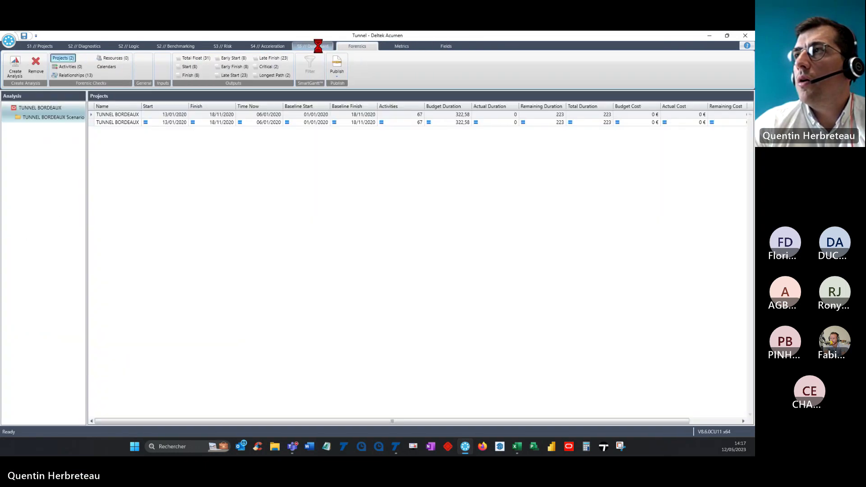
left_click(318, 46)
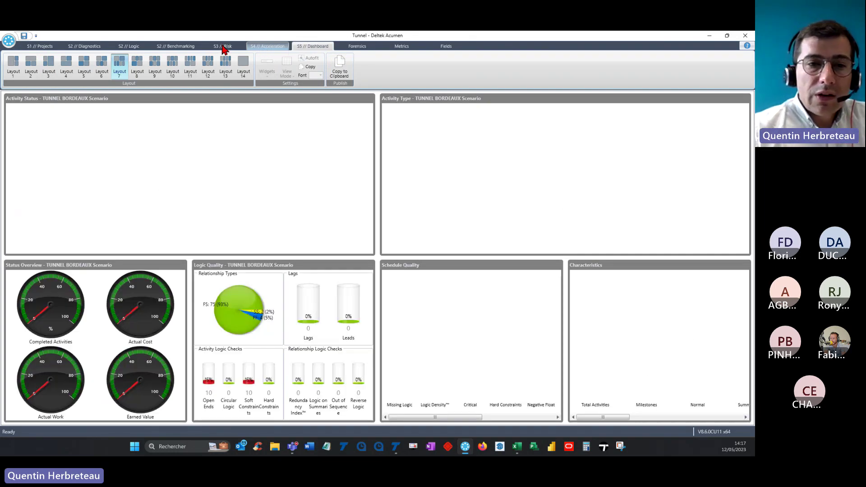
Step: Review the duration uncertainties of the GARE MERIGNAC activities in the risk analysis, and select the GME - Excavation activity
left_click(223, 47)
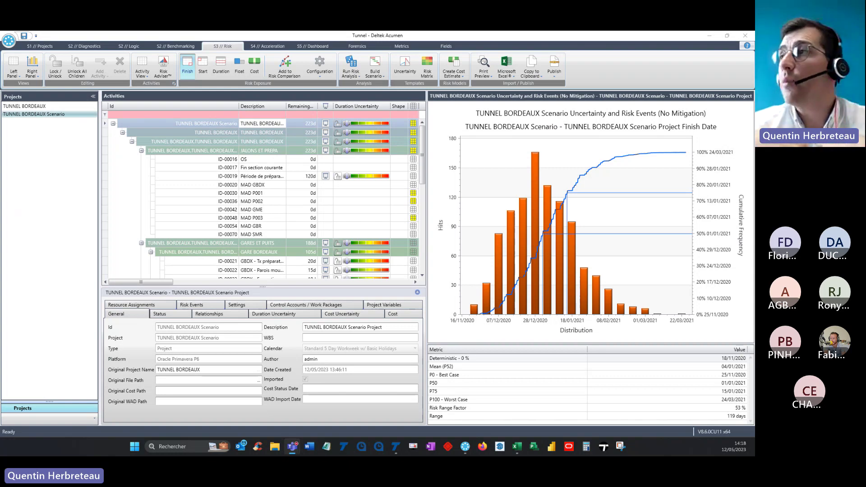
left_click_drag(421, 136, 429, 198)
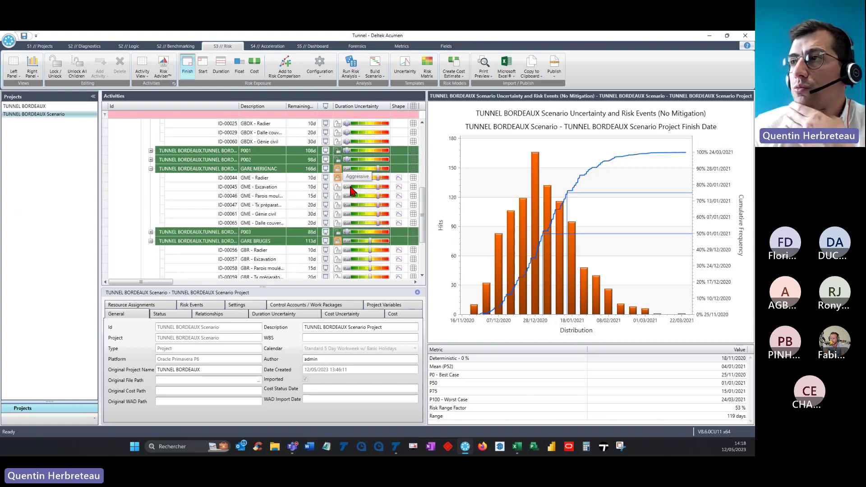
left_click(225, 187)
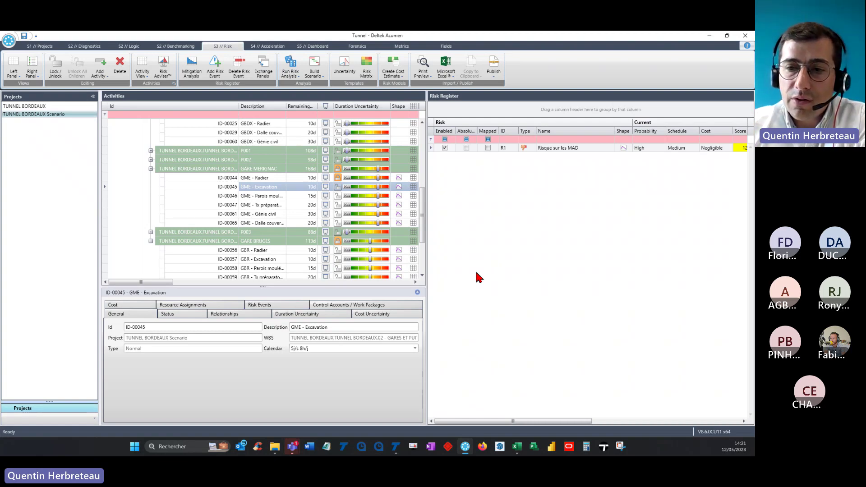
Step: Review the options for importing schedules from Oracle Primavera, Microsoft Project and Microsoft Excel
left_click(43, 46)
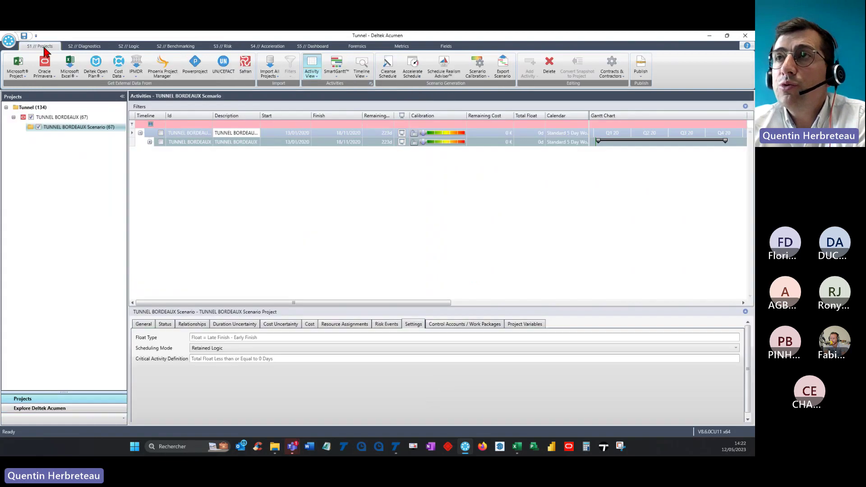
left_click(51, 75)
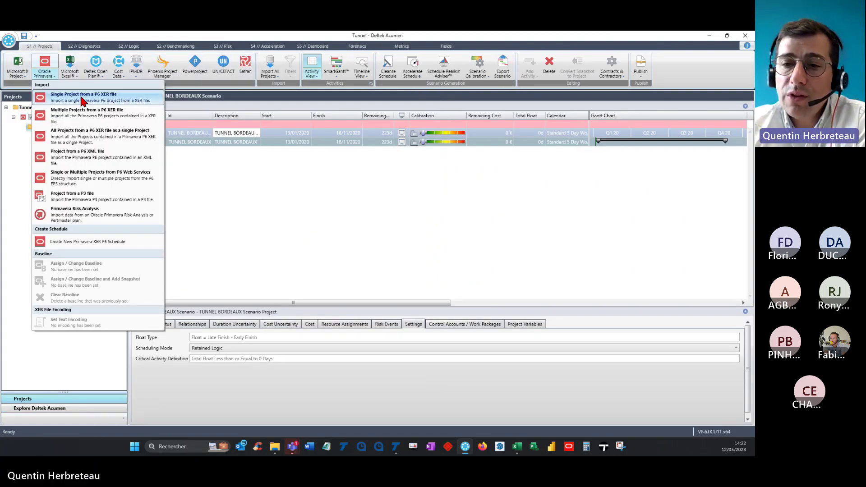
left_click(18, 68)
left_click(18, 67)
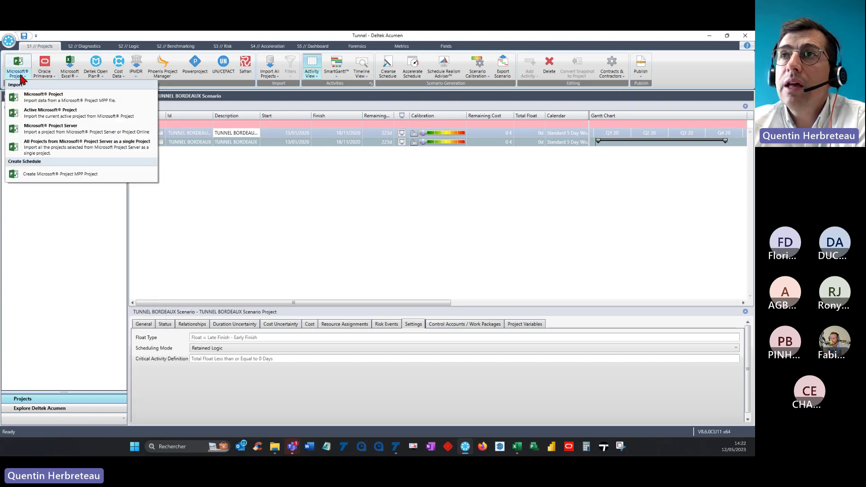
left_click(73, 82)
left_click(74, 81)
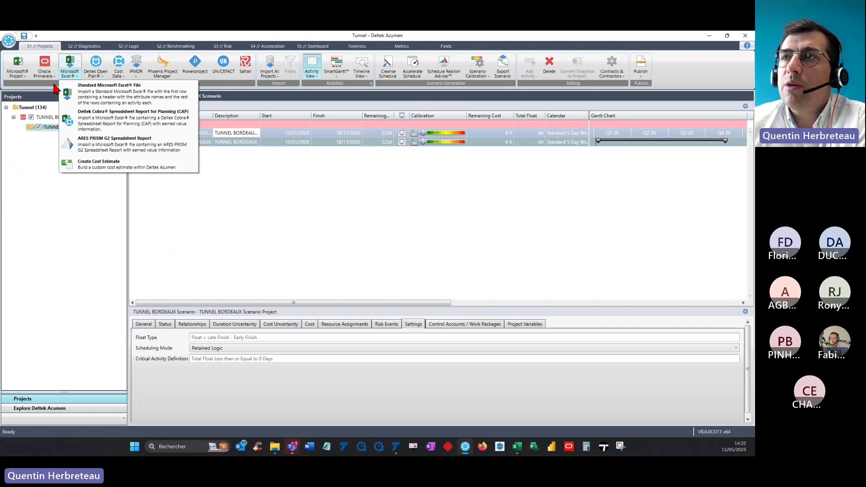
left_click(54, 89)
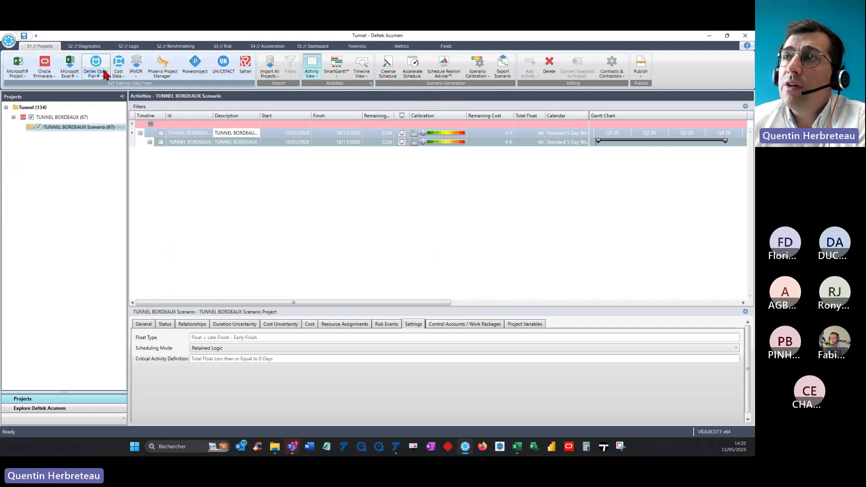